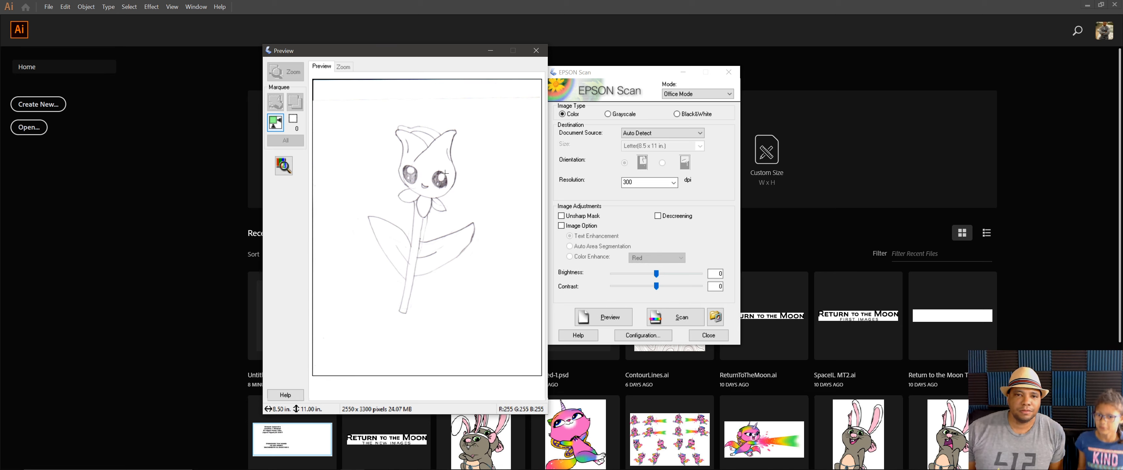
- Scan the flower sketch to the desktop as a JPEG and open the resulting img013.jpg in Photoshop
left_click(681, 318)
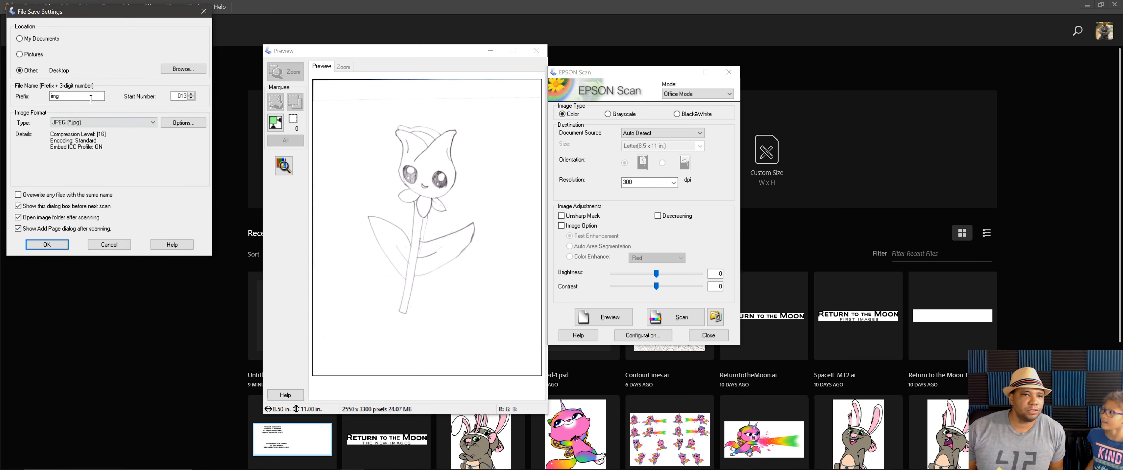
left_click(65, 244)
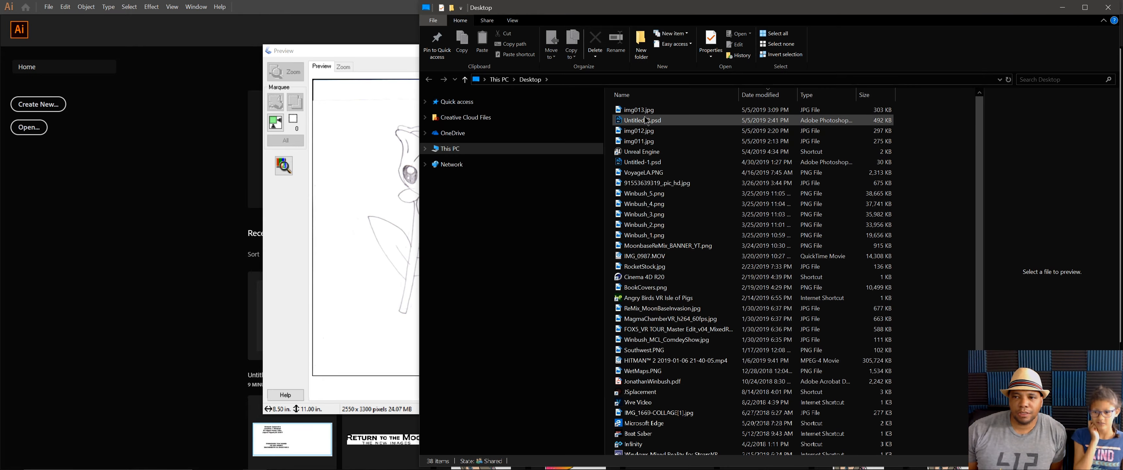
left_click(647, 112)
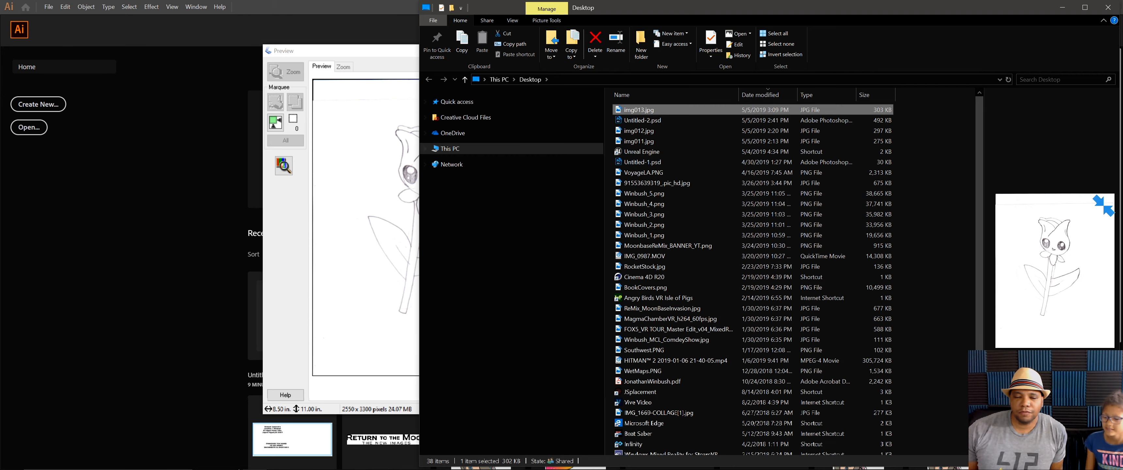
left_click(303, 461)
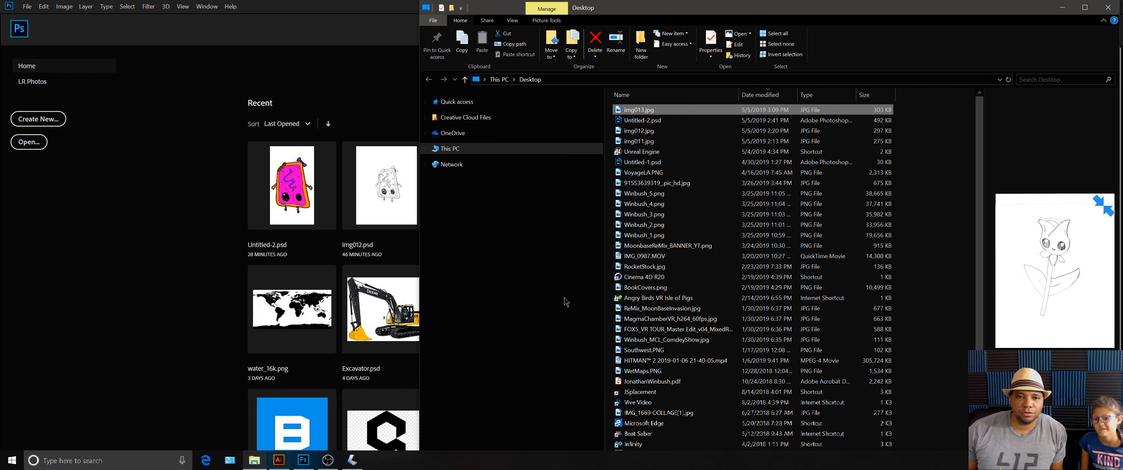
left_click_drag(639, 110, 138, 235)
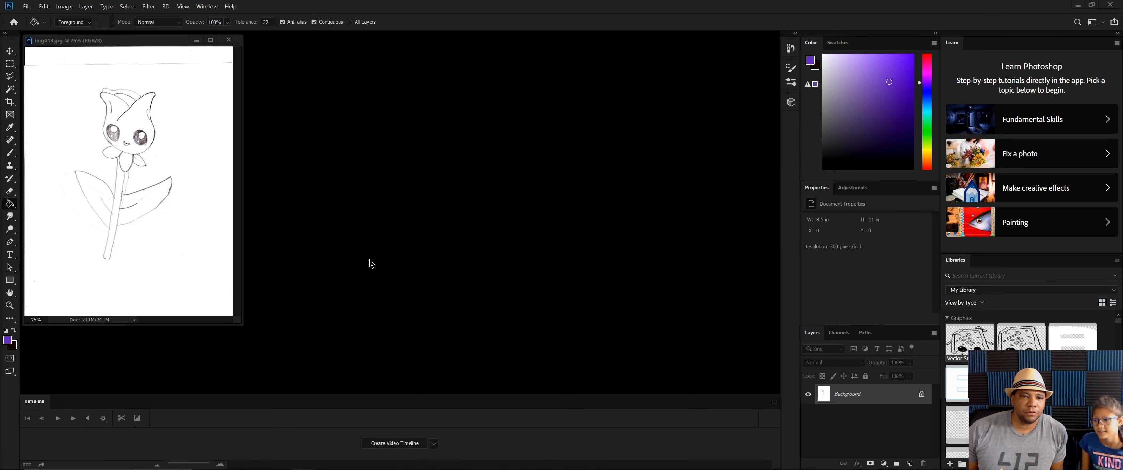
- Darken the sketch's line work with a Levels adjustment, setting the black input level to 127
left_click_drag(165, 41, 378, 101)
left_click(13, 52)
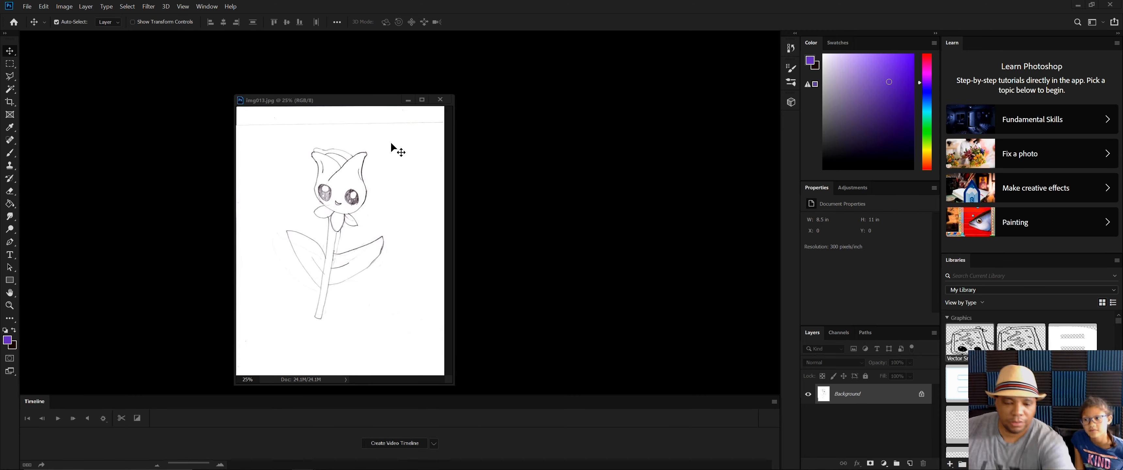
key("ctrl+plus")
key("ctrl+plus")
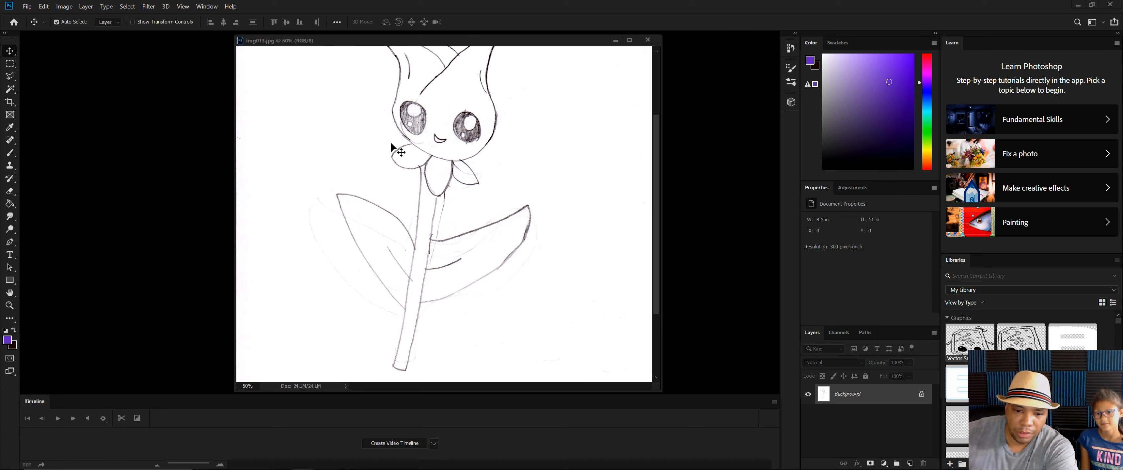
left_click_drag(386, 201, 387, 255)
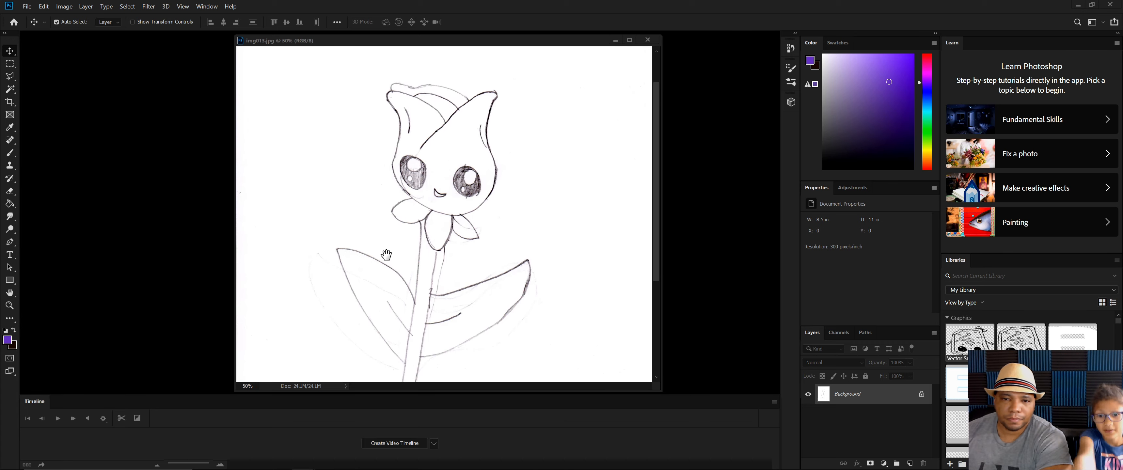
key("ctrl+l")
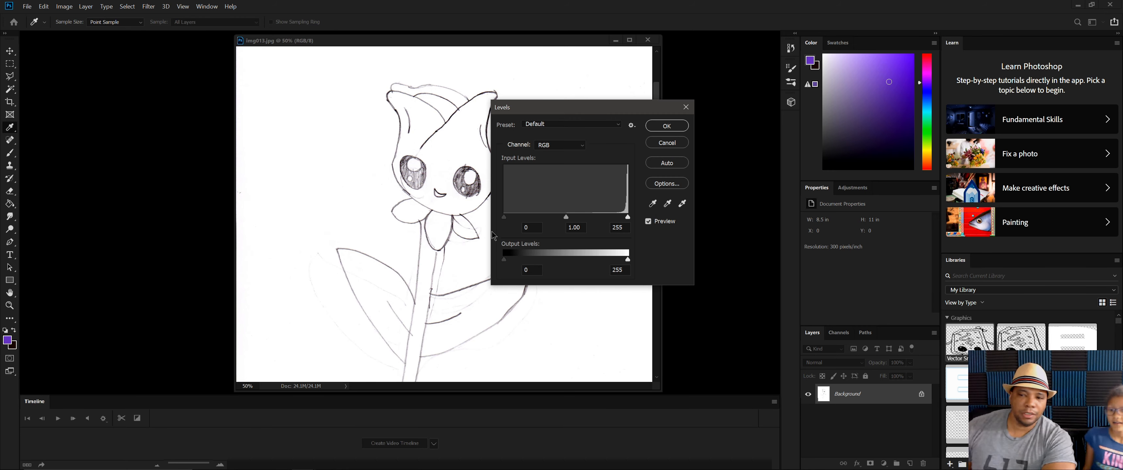
left_click_drag(556, 111, 649, 99)
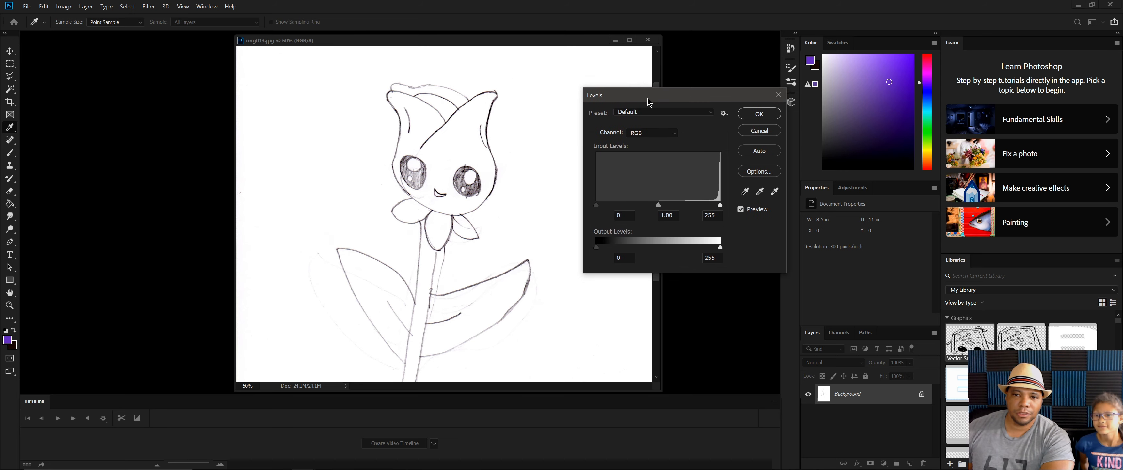
left_click_drag(597, 205, 660, 213)
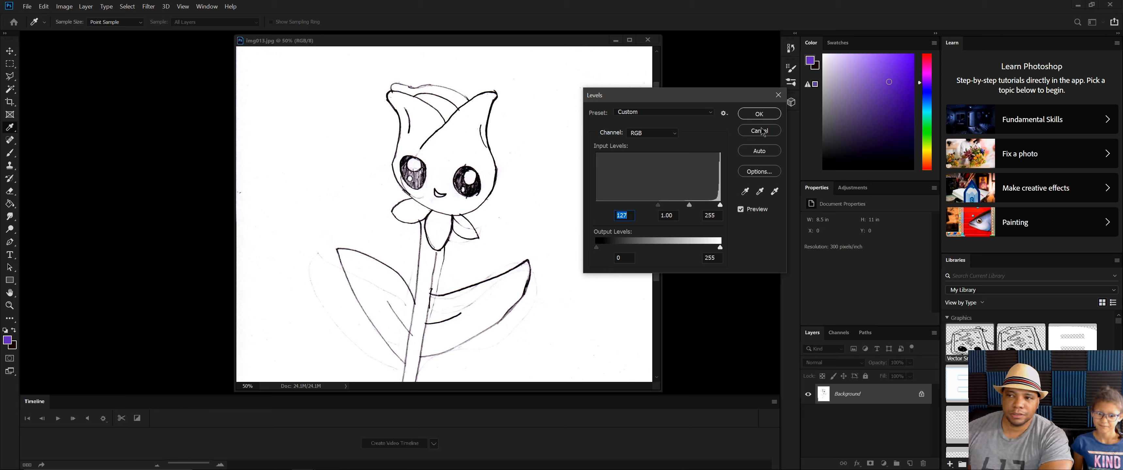
left_click(760, 113)
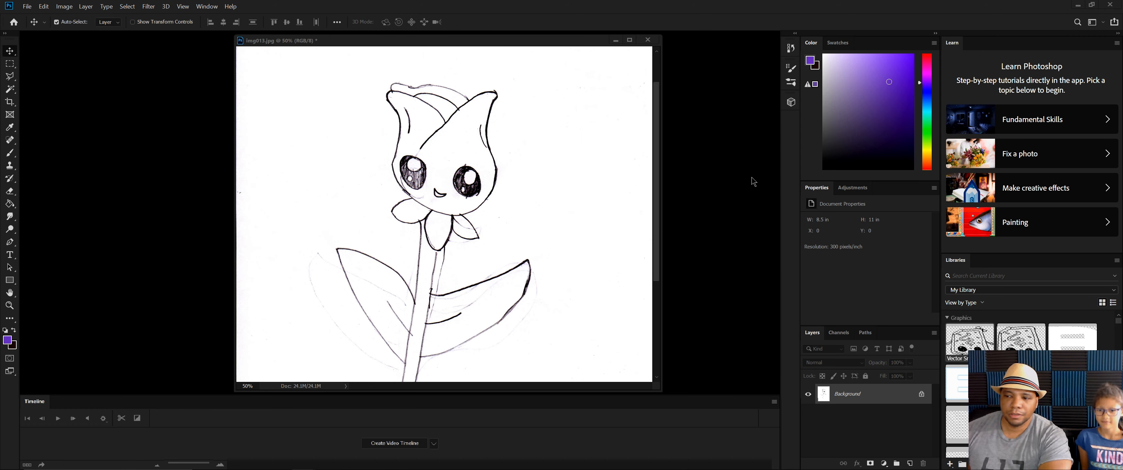
- Unlock the background layer and set up the Brush tool with white as the foreground colour
left_click(922, 395)
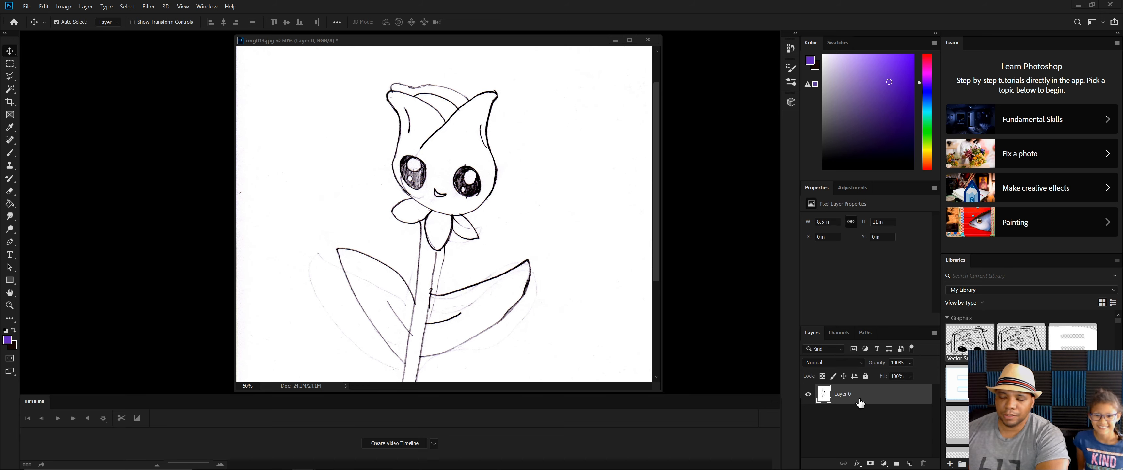
key("b")
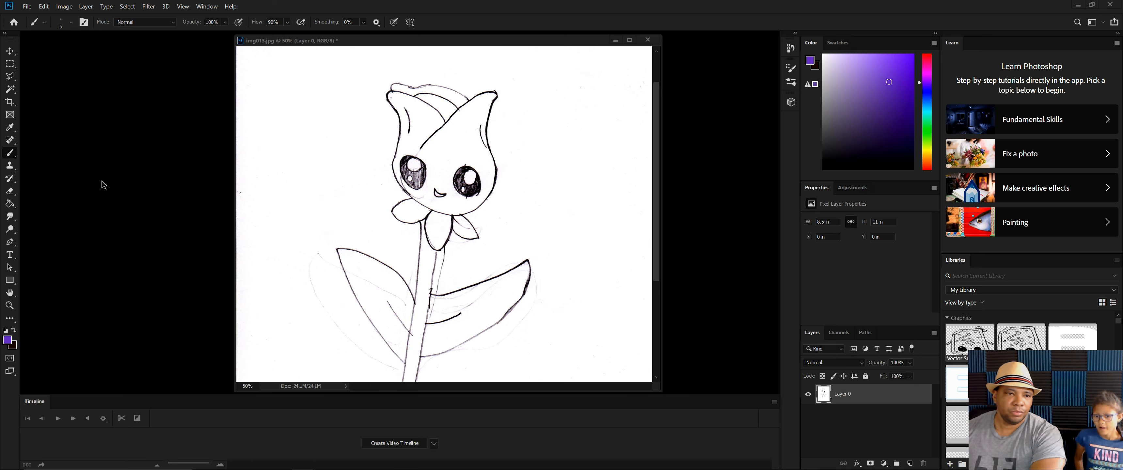
left_click(5, 331)
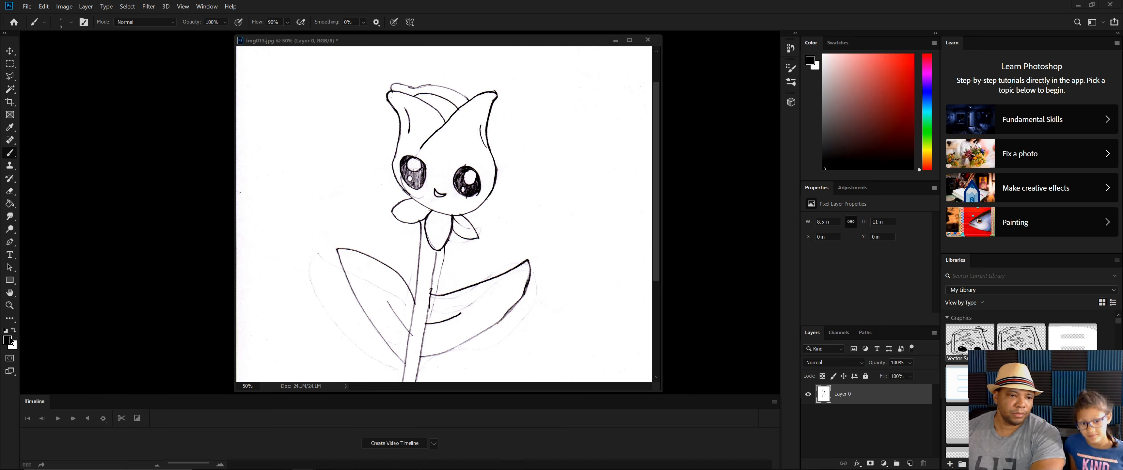
left_click(824, 55)
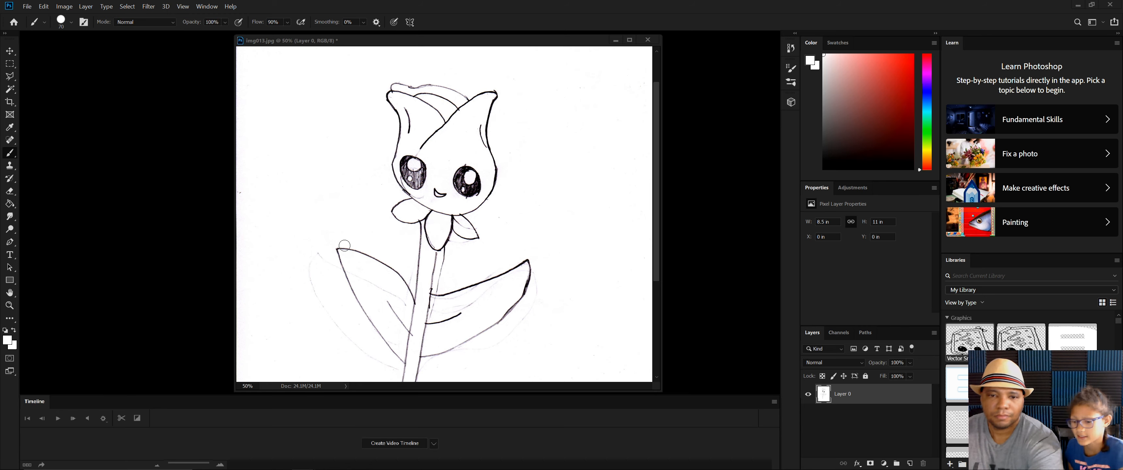
- Paint white over the faint construction lines around both leaves, adjusting the brush size to suit the tighter areas
key("bracketright")
key("bracketright")
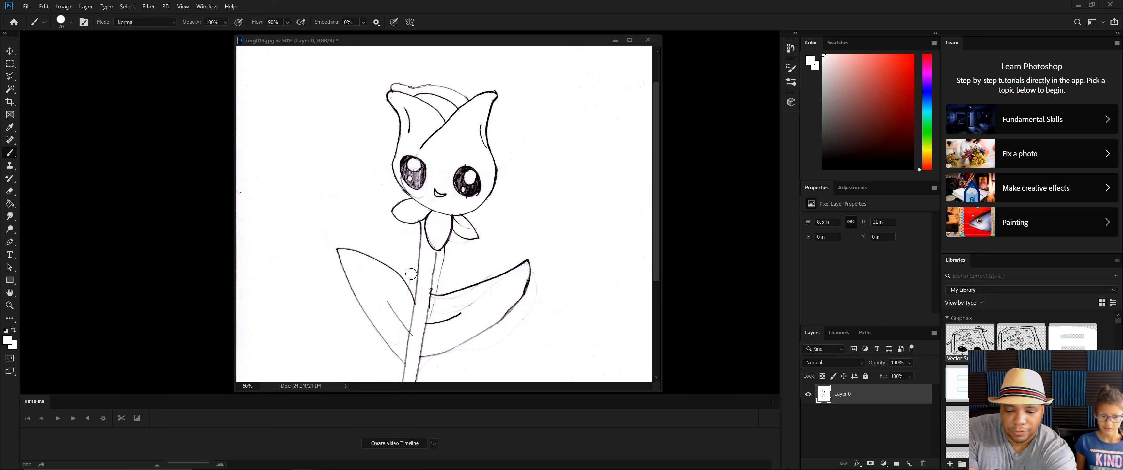
key("[")
key("[")
key("[")
key("[")
key("[")
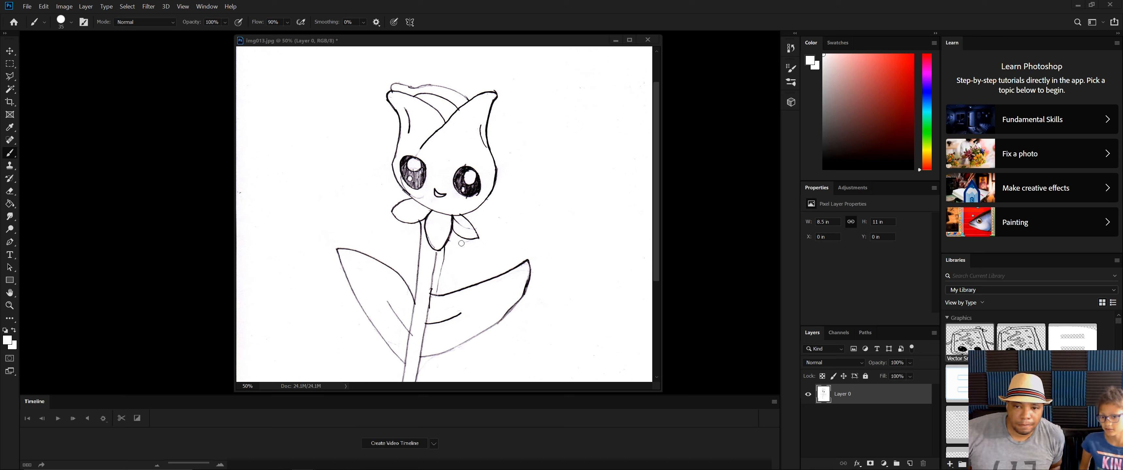
scroll(497, 331, "down", 1)
scroll(497, 332, "up", 1)
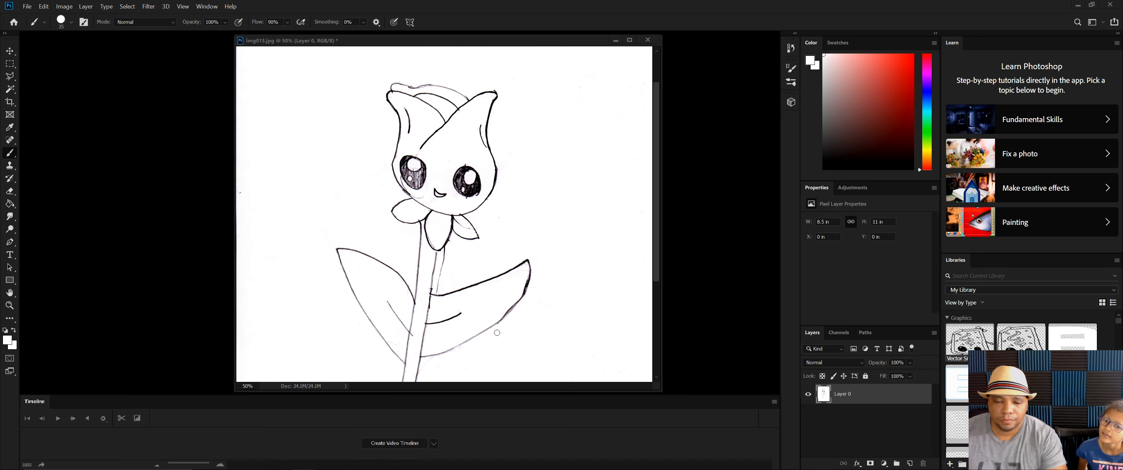
- Paint out the stray marks and specks in the background beside the stem and right leaf with a larger white brush
mouse_move(479, 342)
left_mouse_down()
mouse_move(478, 218)
mouse_move(474, 267)
left_mouse_up()
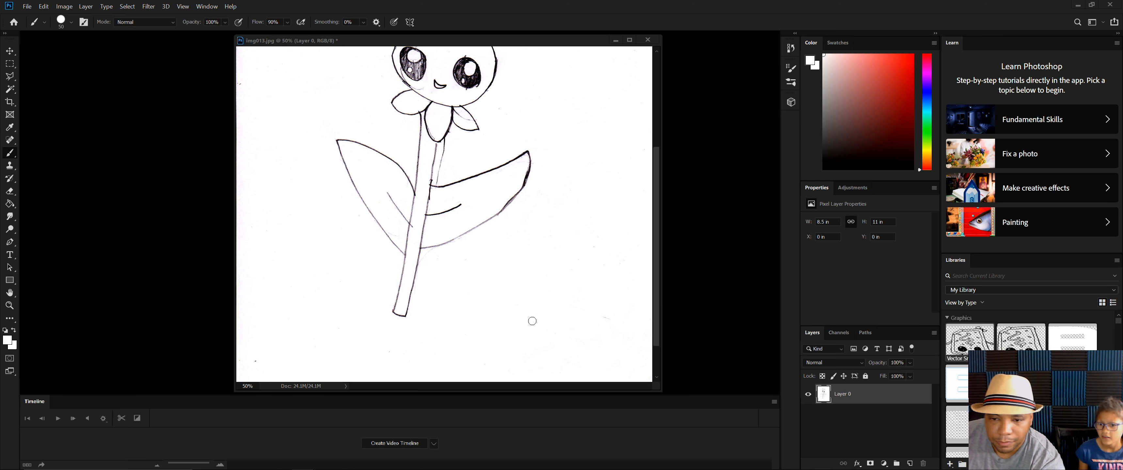
key("bracketright")
key("bracketright")
key("bracketright")
key("bracketright")
key("bracketright")
key("bracketright")
key("bracketright")
key("bracketright")
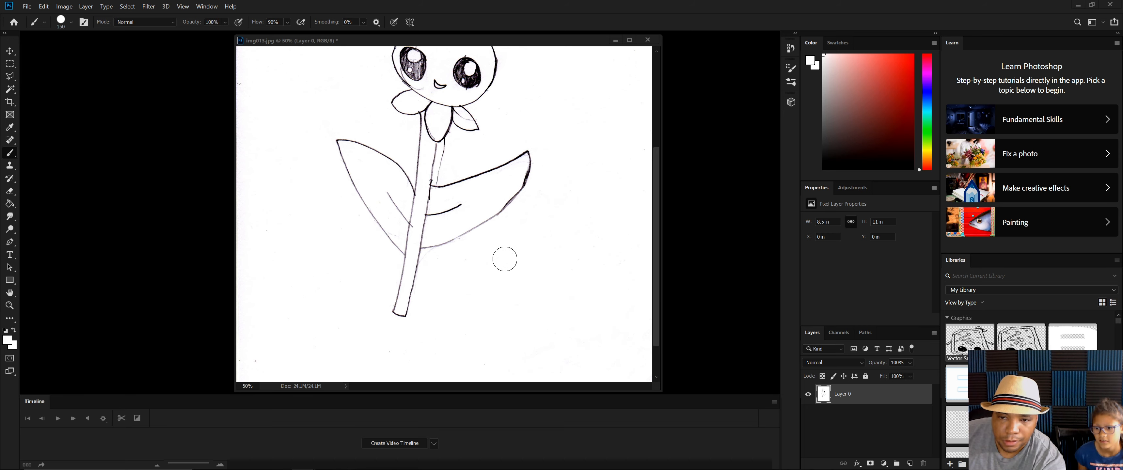
key("bracketleft")
key("bracketleft")
key("bracketleft")
key("bracketleft")
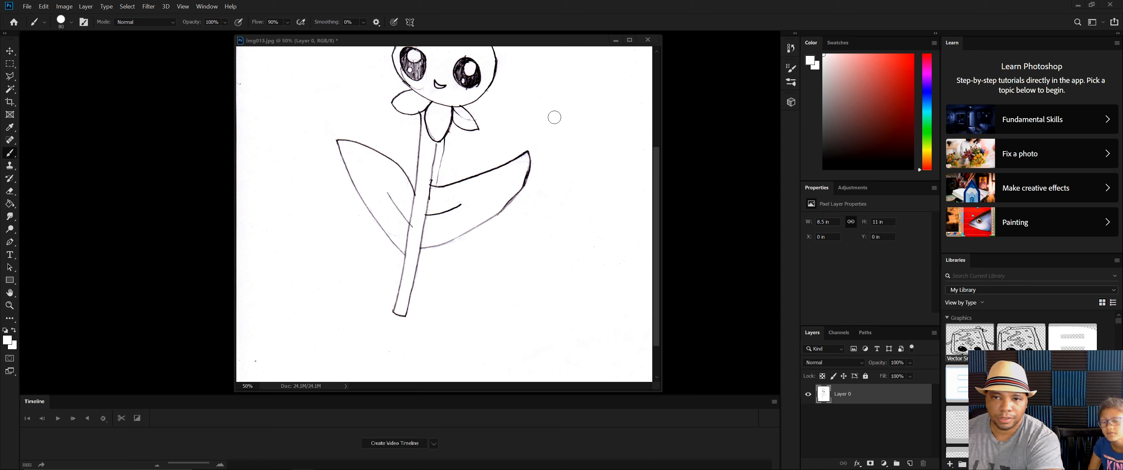
left_click_drag(565, 112, 564, 172)
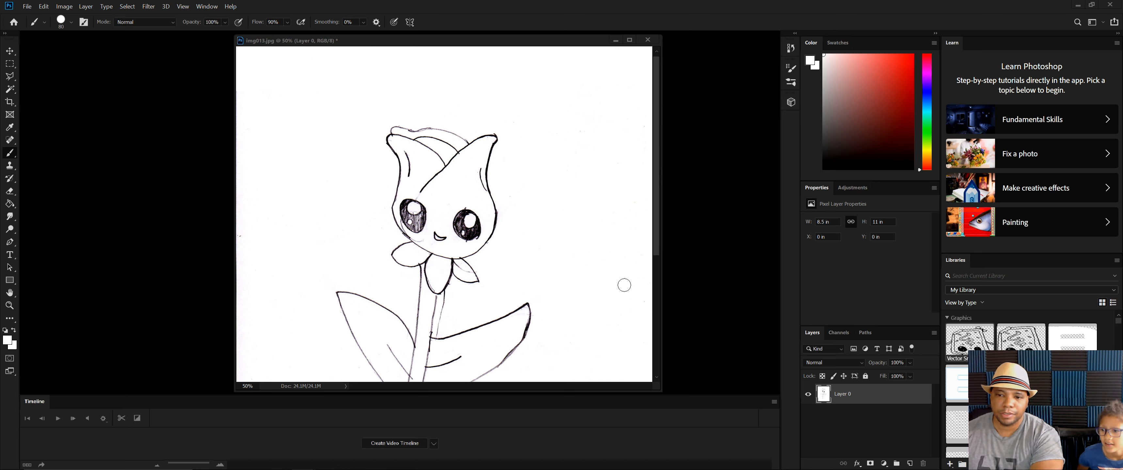
- Clear the page margins on all four sides of the flower using rectangular marquee selections, and deselect
scroll(624, 283, "down", 2)
scroll(562, 273, "down", 1)
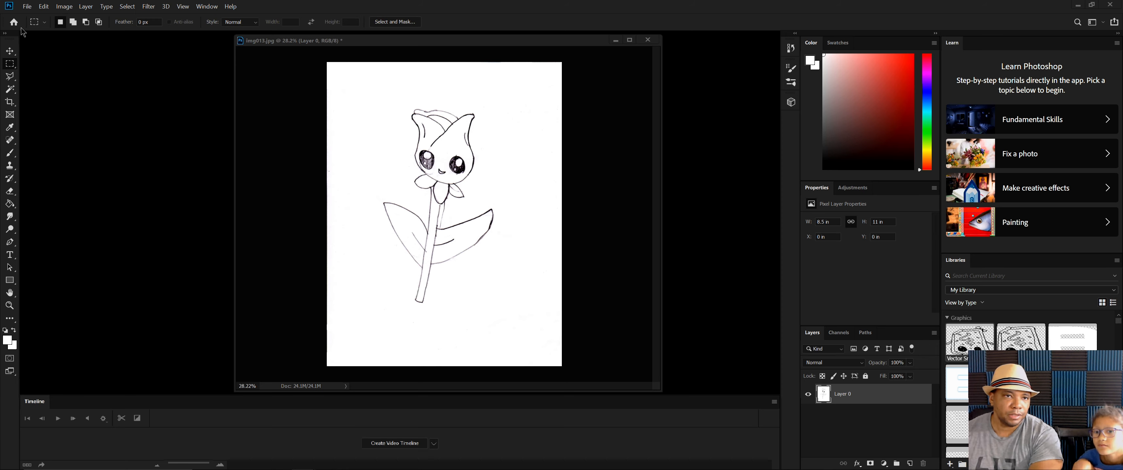
left_click_drag(325, 60, 378, 384)
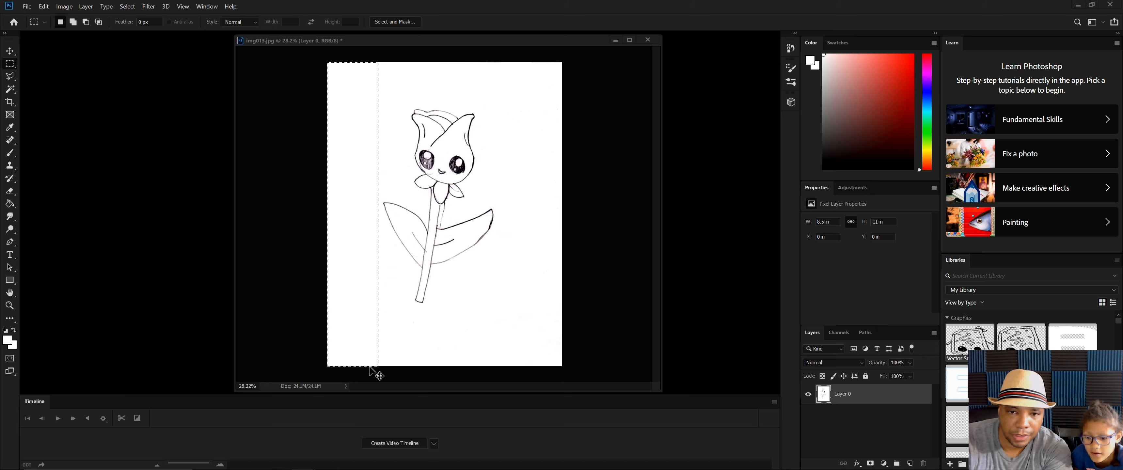
left_click_drag(584, 325, 246, 423)
left_click_drag(312, 309, 760, 467)
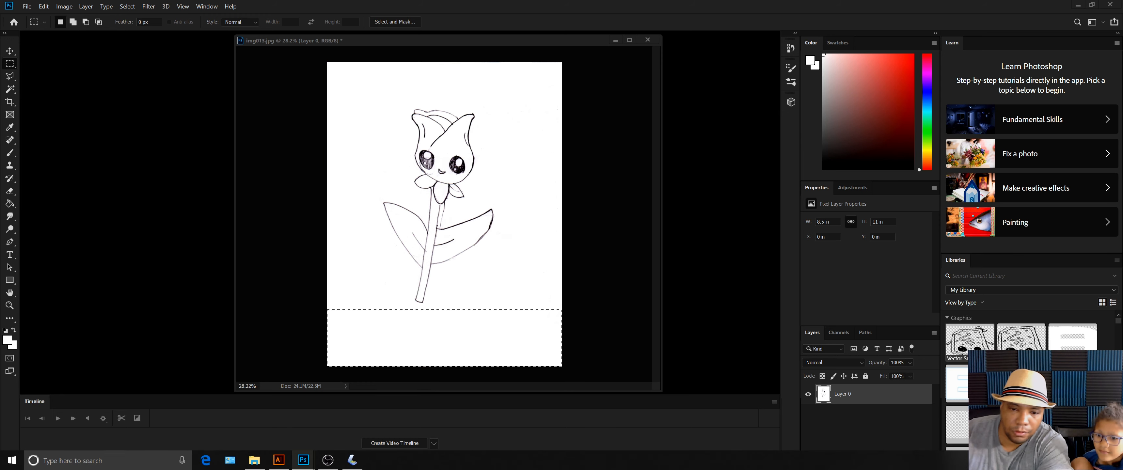
left_click_drag(506, 55, 706, 437)
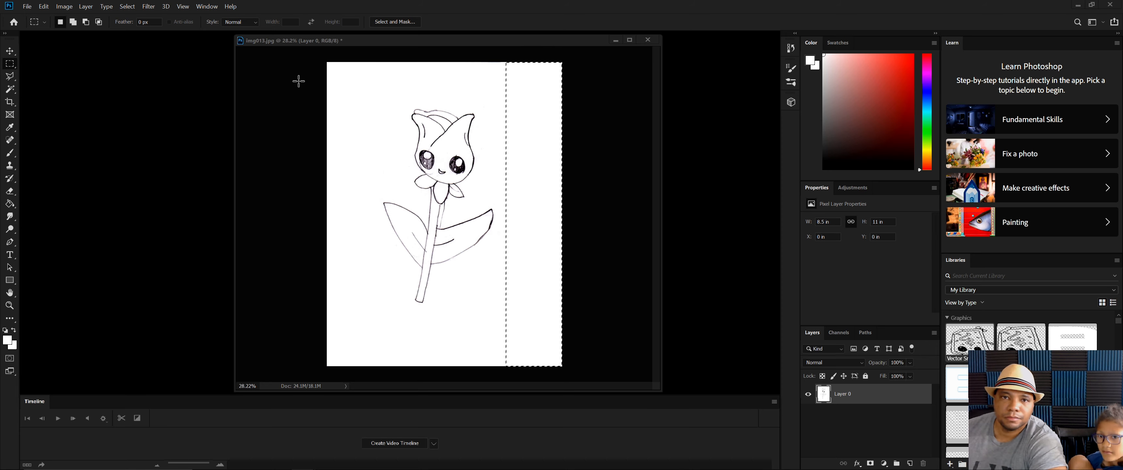
left_click_drag(311, 55, 671, 105)
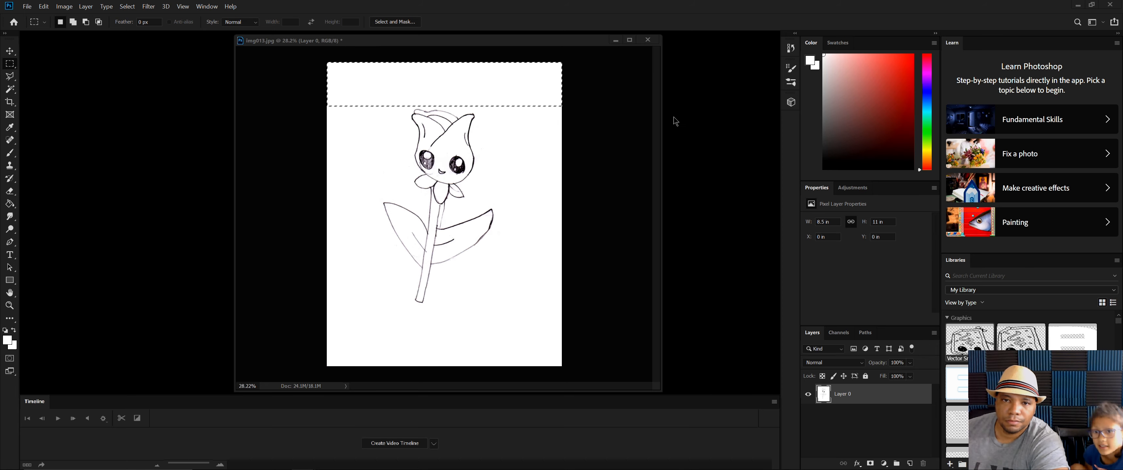
key("ctrl+d")
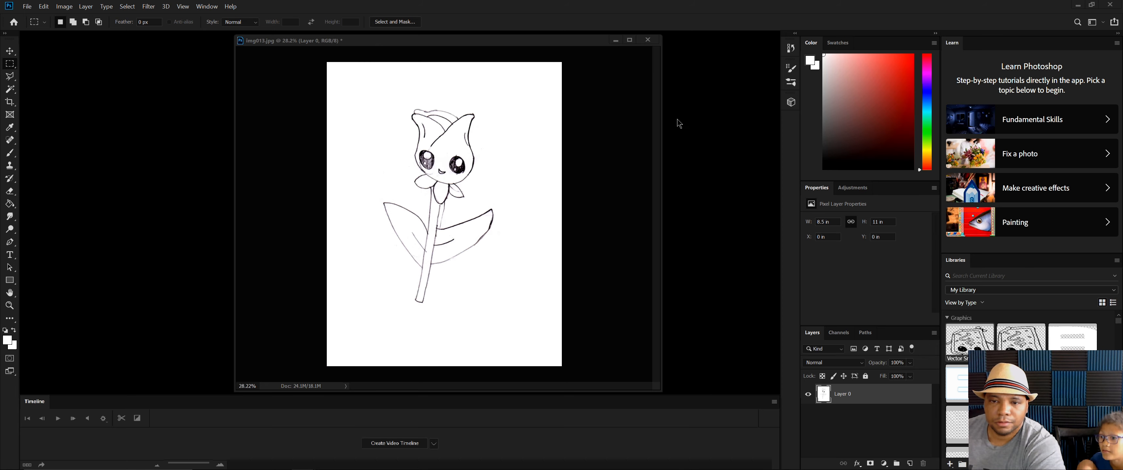
- Save the cleaned sketch to the desktop as img013.psd in Photoshop format with Maximize Compatibility on
key("ctrl+s")
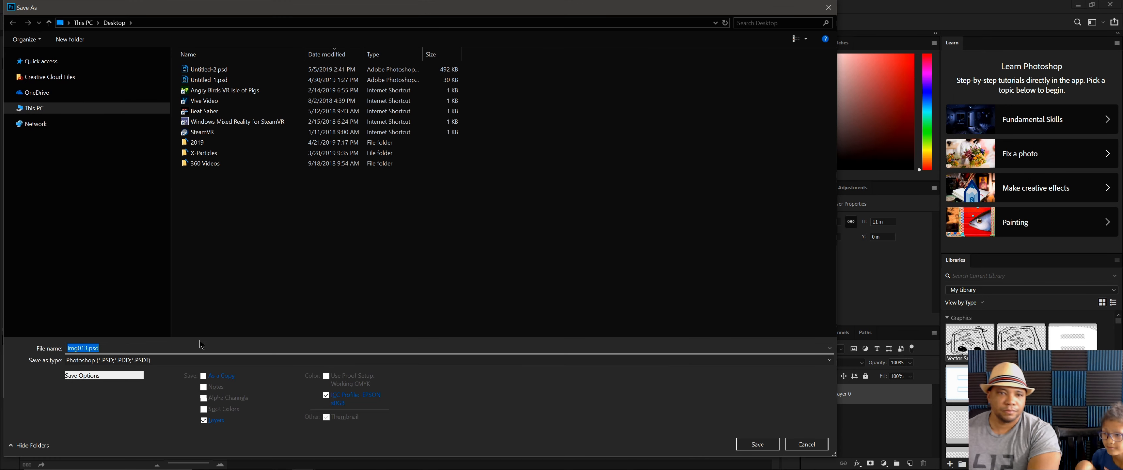
left_click(237, 344)
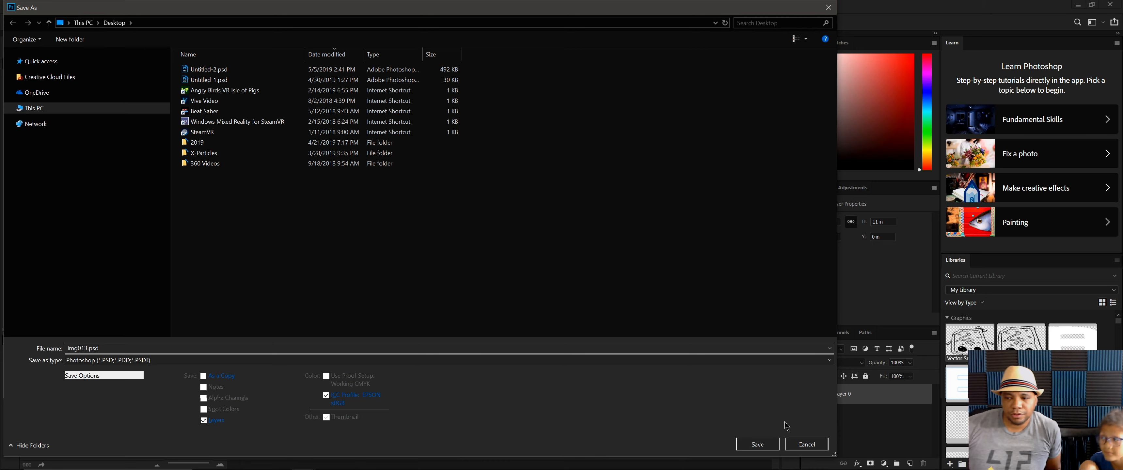
left_click(758, 444)
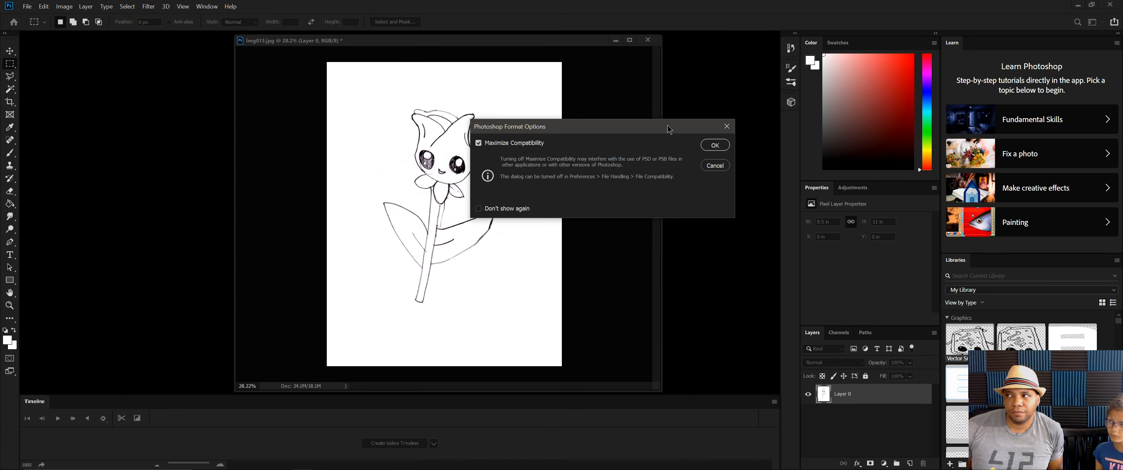
left_click(713, 145)
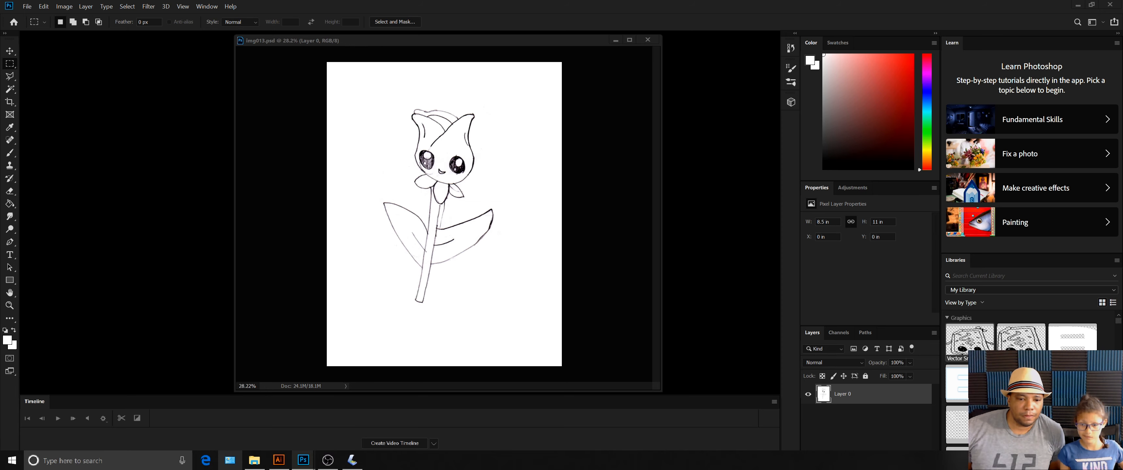
- Switch to Illustrator's home screen
mouse_move(303, 460)
left_click(298, 405)
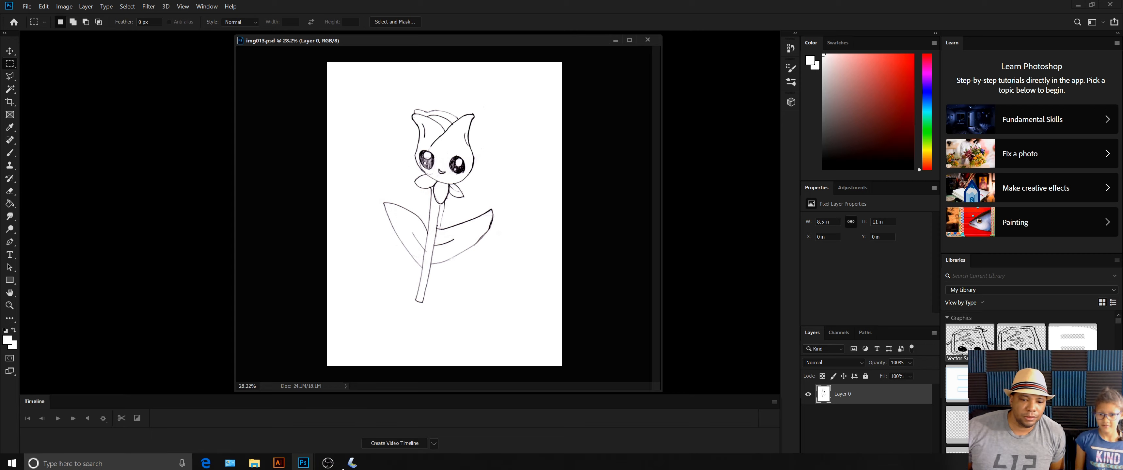
left_click(279, 460)
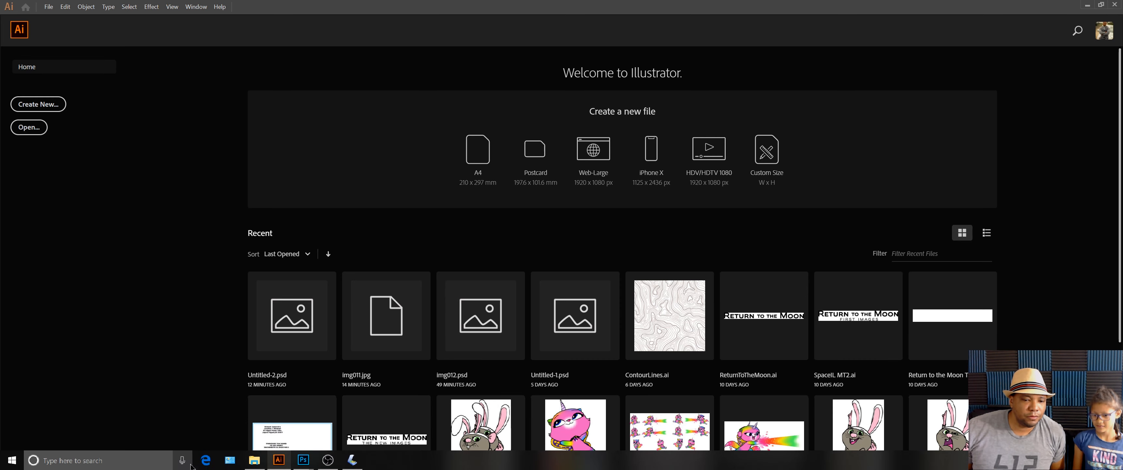
- Open the cleaned img013.psd from the desktop in Illustrator, importing it with Convert Layers to Objects
left_click(255, 460)
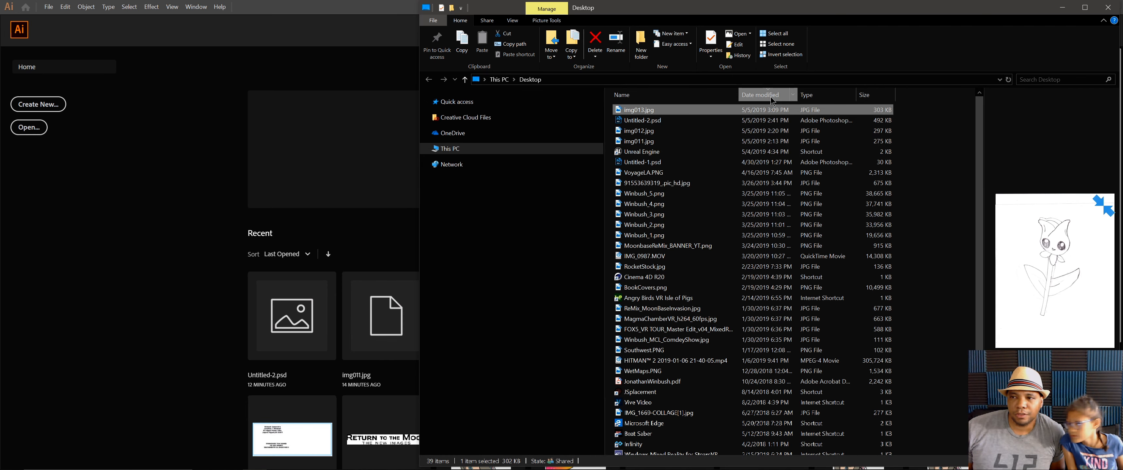
left_click(680, 112)
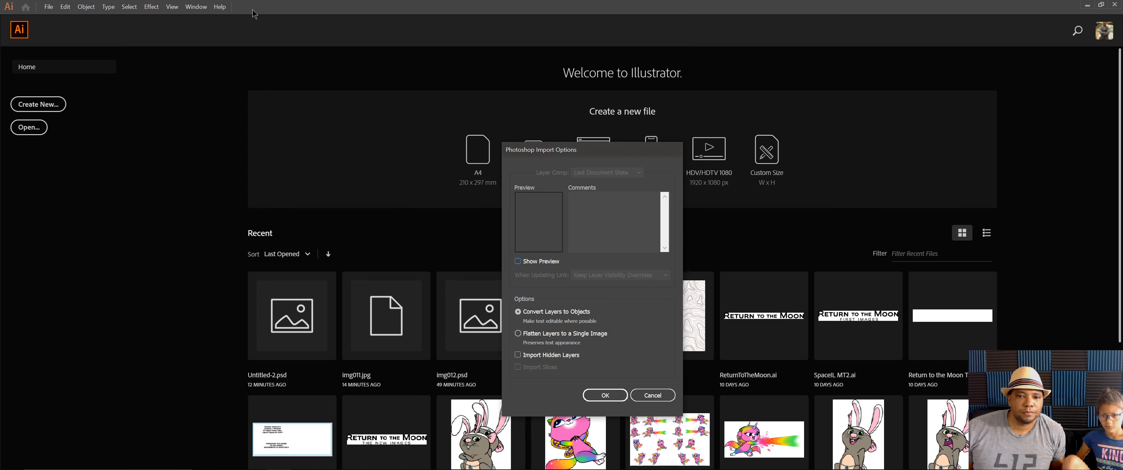
left_click(612, 396)
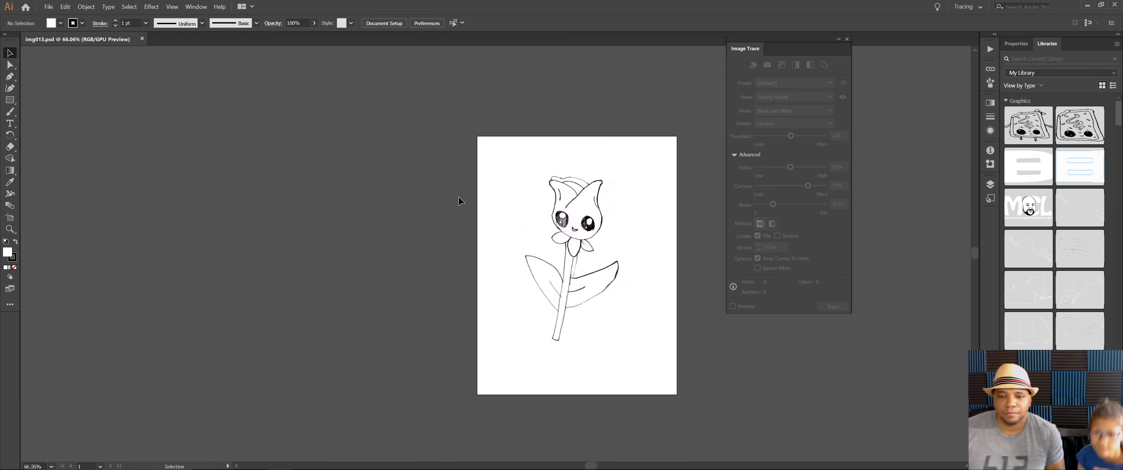
- Choose the Tracing workspace and place the floating Image Trace panel nearer the flower artboard
left_click_drag(569, 222, 405, 182)
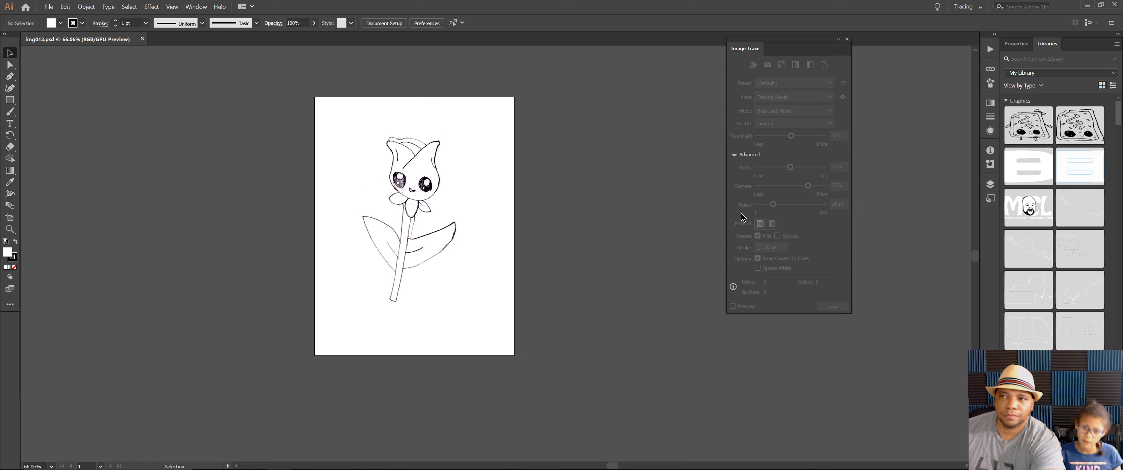
left_click(962, 7)
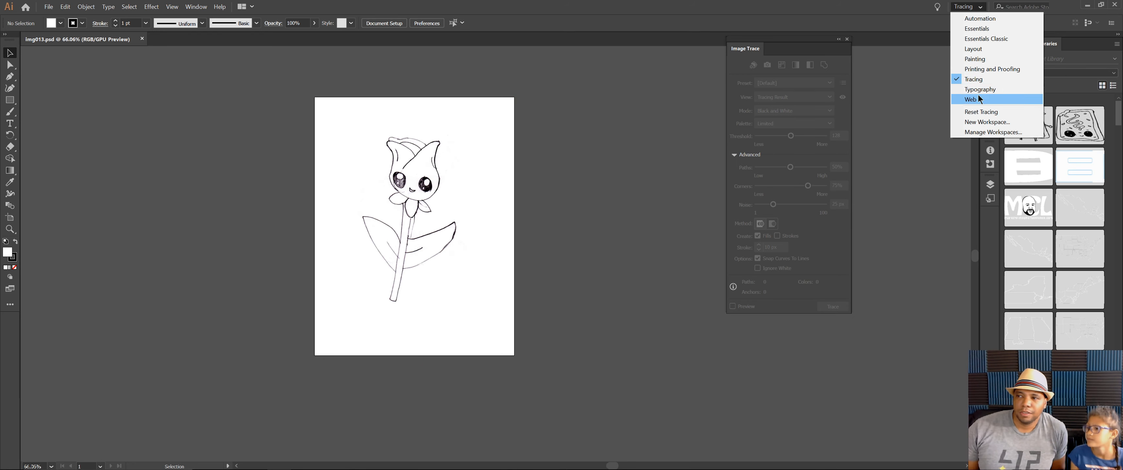
left_click(974, 80)
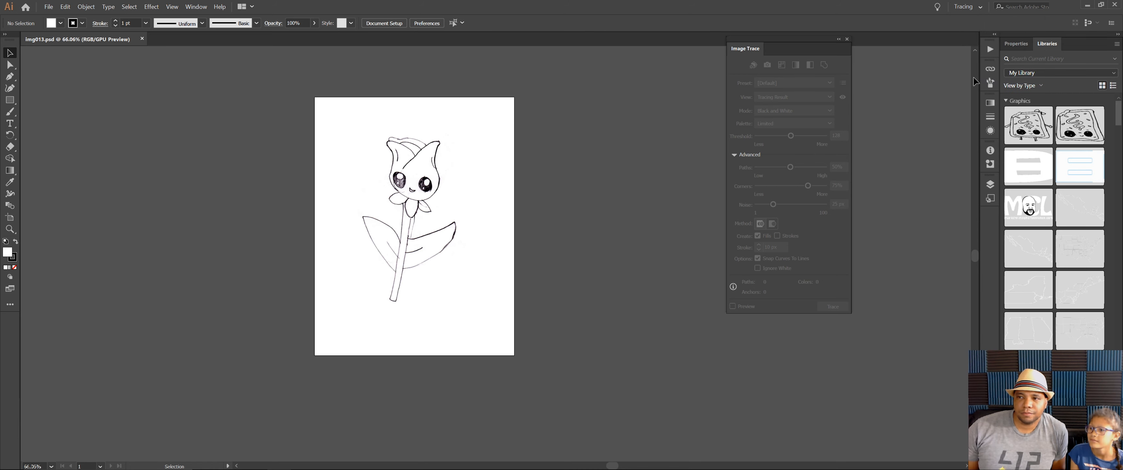
left_click_drag(792, 43, 701, 25)
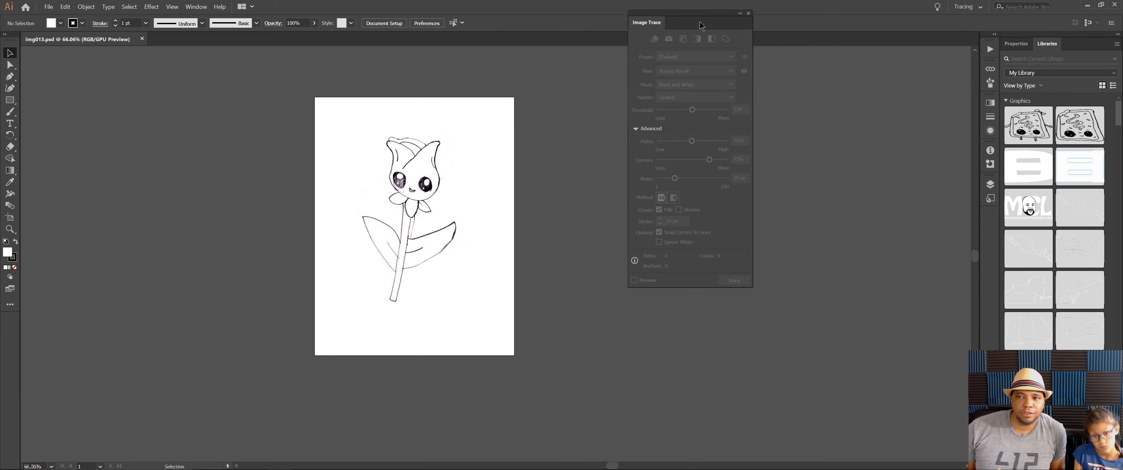
- Select the flower image and trace it in black and white with the default preset, accepting the large image size
left_click(461, 298)
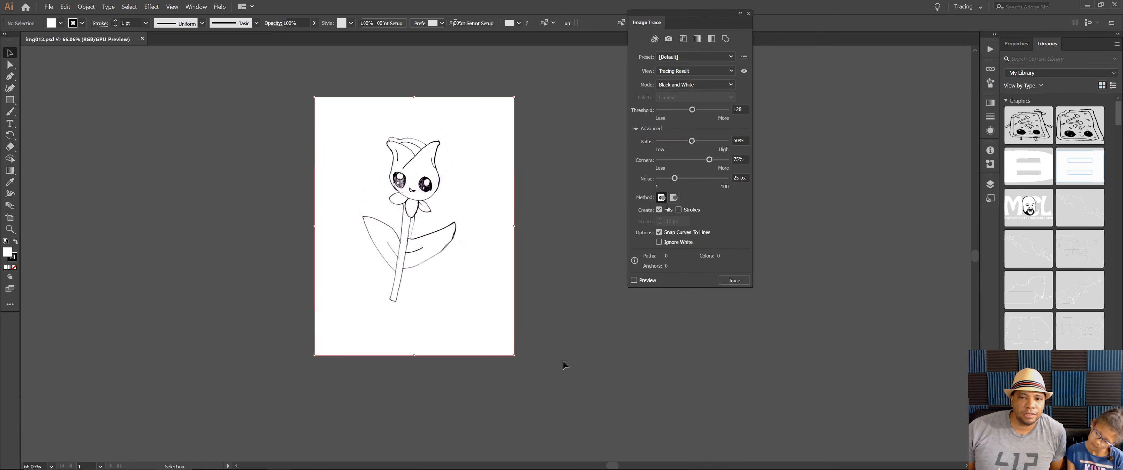
left_click(722, 282)
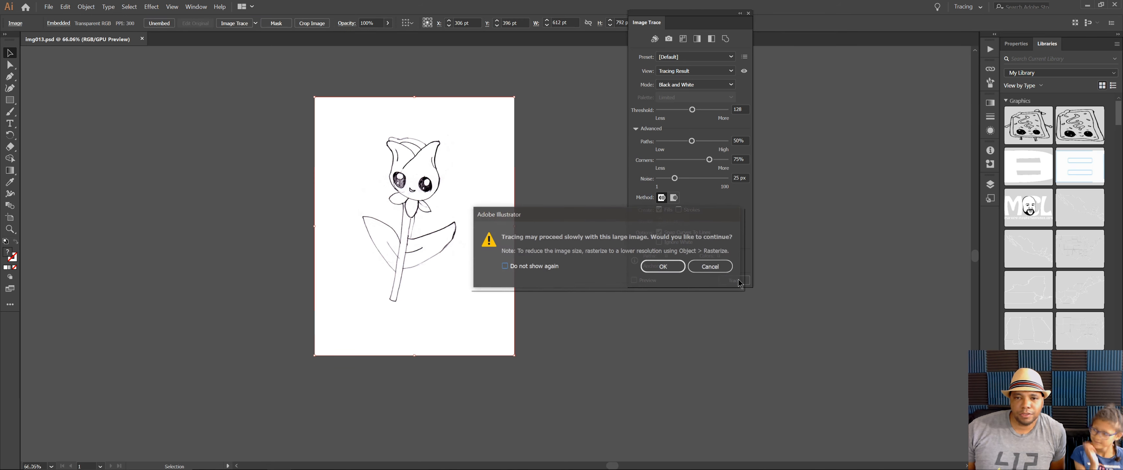
left_click(649, 274)
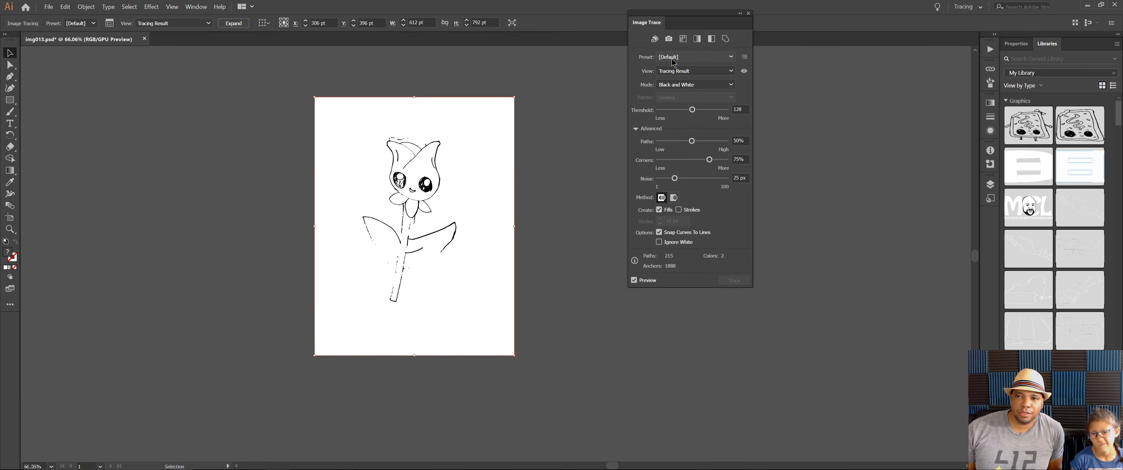
- Apply the Sketched Art preset to the tracing and raise its threshold to 242
left_click(684, 57)
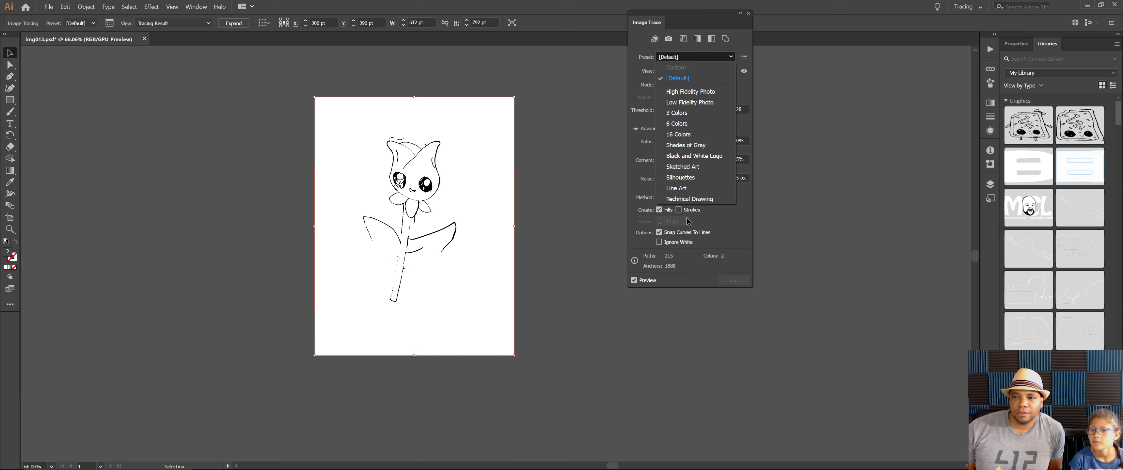
left_click(699, 169)
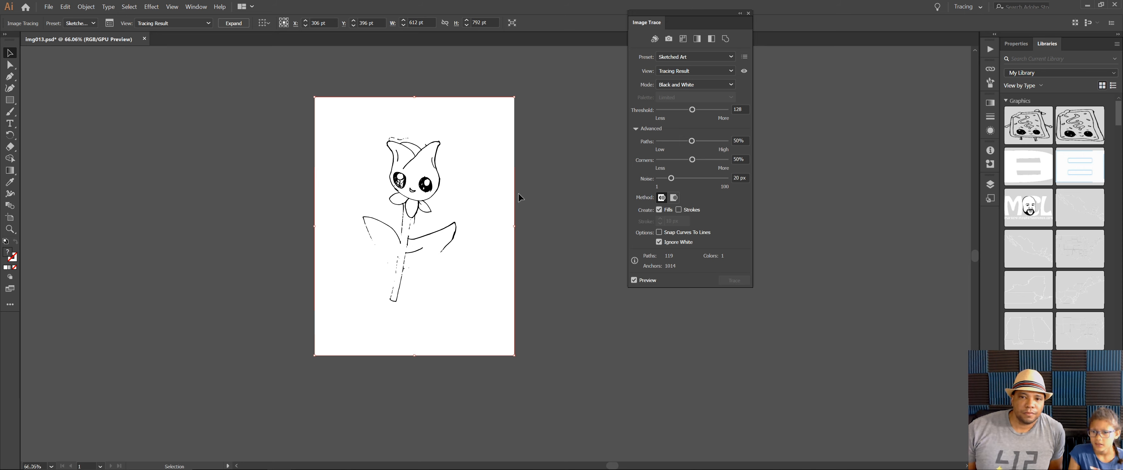
left_click_drag(693, 110, 722, 112)
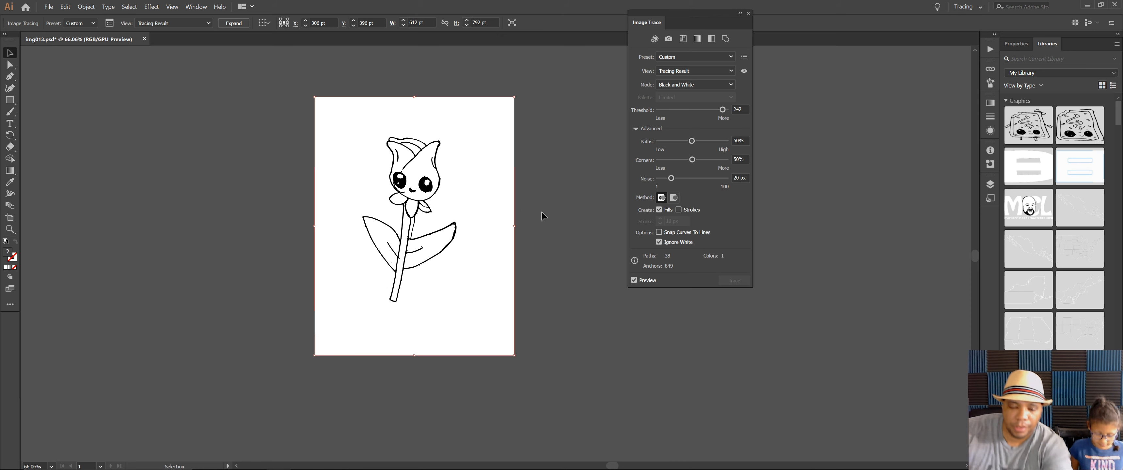
- Set the tracing's paths to 22%, corners to 70% and noise to 100 px, with Snap Curves To Lines enabled
key("ctrl+1")
key("ctrl+equal")
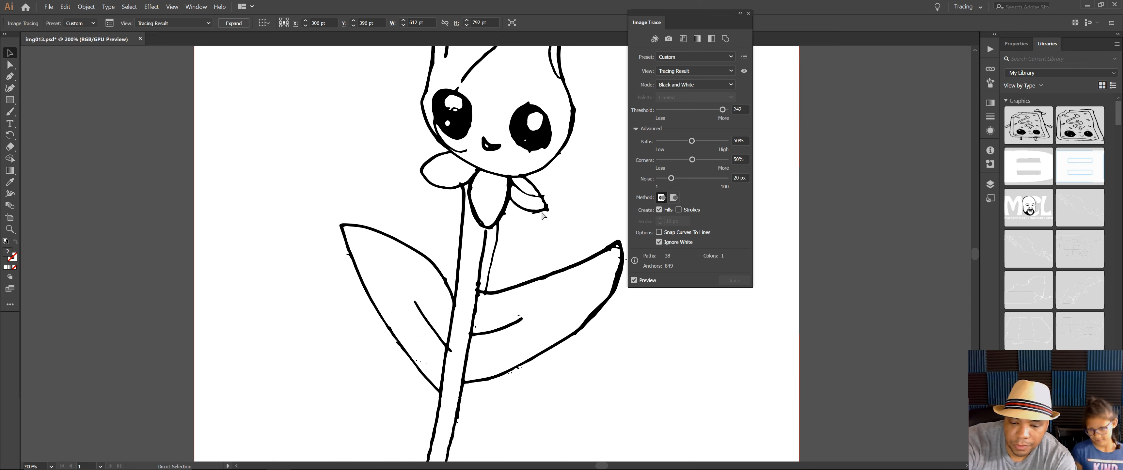
left_click_drag(689, 144, 683, 143)
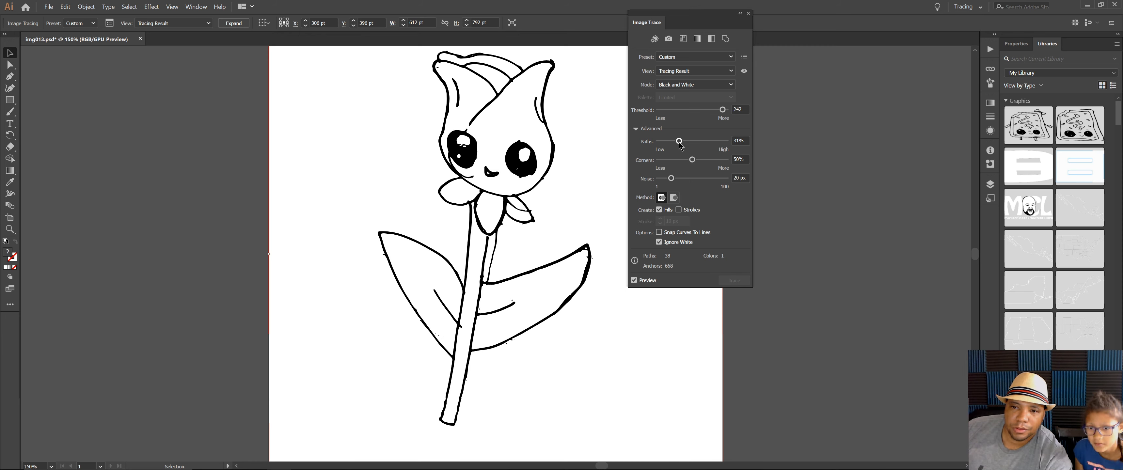
left_click_drag(678, 146, 673, 145)
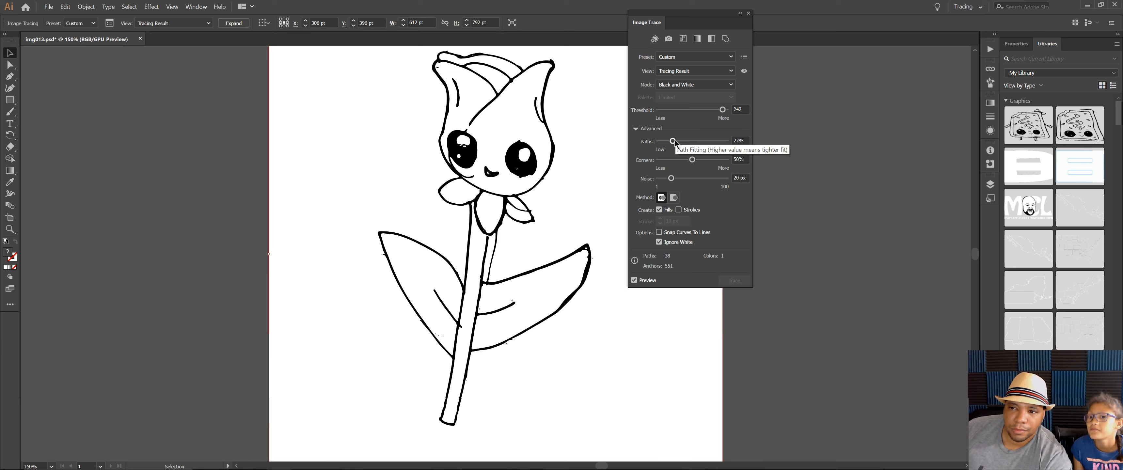
left_click_drag(692, 160, 671, 160)
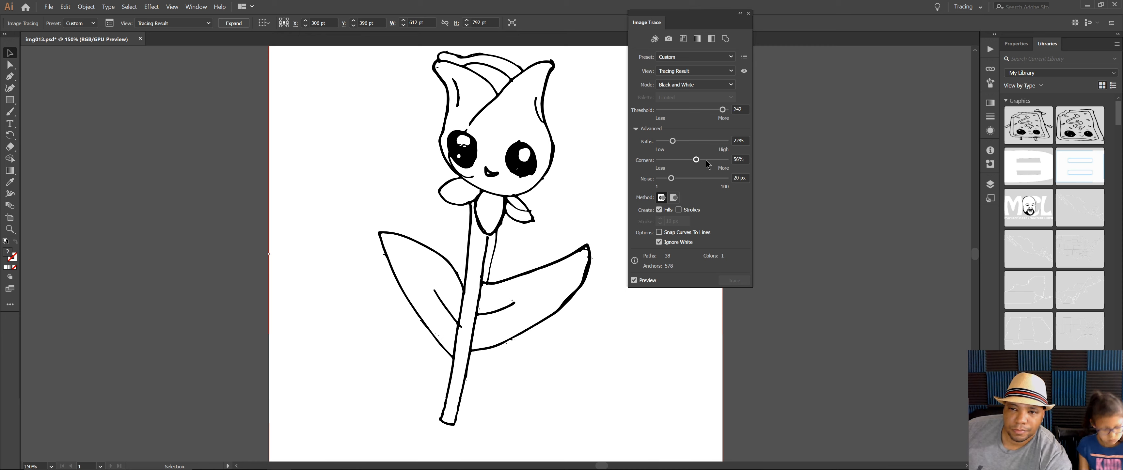
left_click_drag(672, 179, 723, 182)
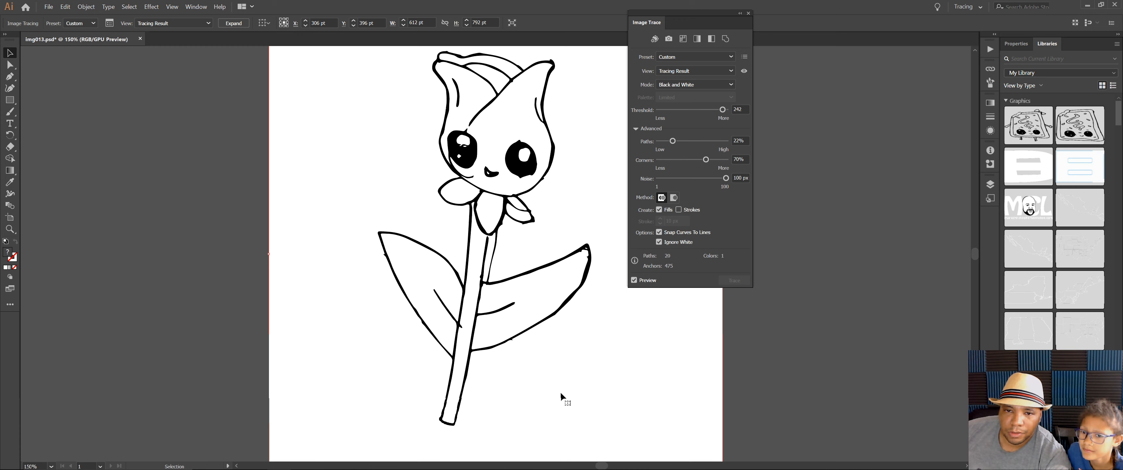
key("ctrl+minus")
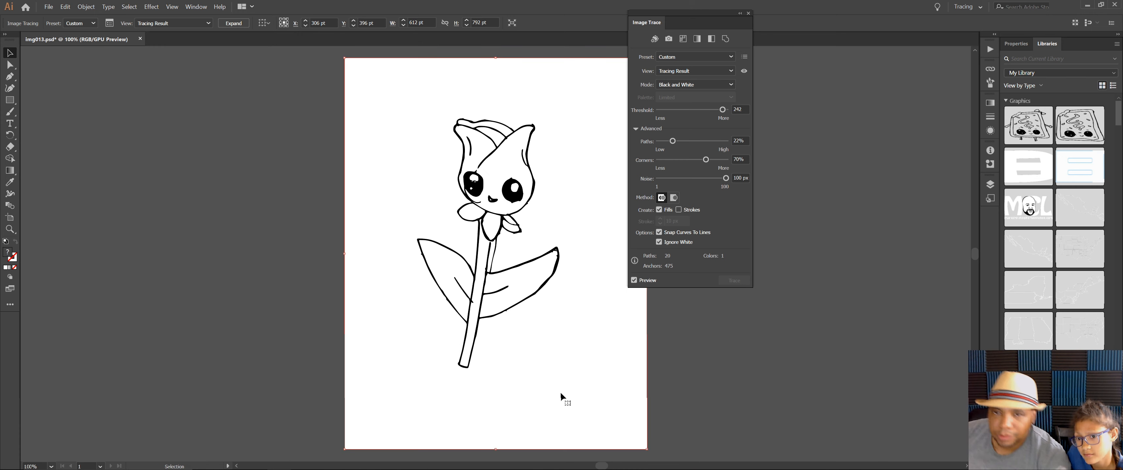
mouse_move(571, 256)
left_mouse_down()
mouse_move(521, 272)
mouse_move(511, 239)
left_mouse_up()
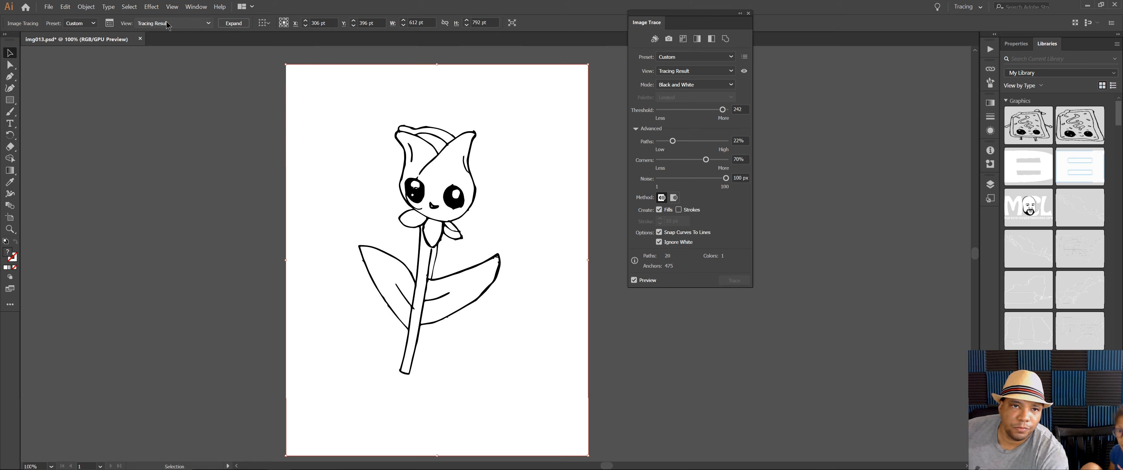
- Expand the tracing into editable paths and move the flower slightly up and left on the artboard, to about X 250 pt, Y 350 pt
left_click(244, 24)
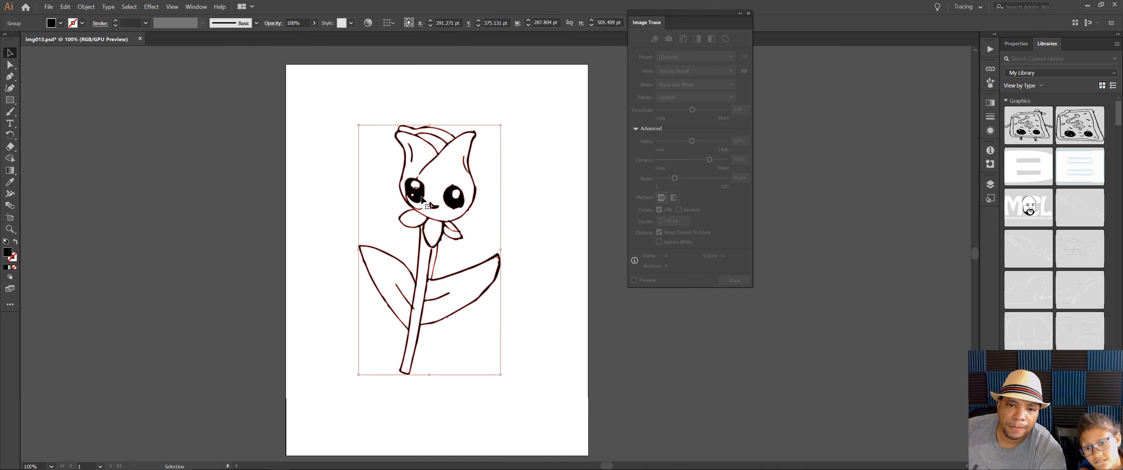
mouse_move(414, 195)
left_mouse_down()
mouse_move(150, 154)
mouse_move(425, 168)
mouse_move(441, 180)
left_mouse_up()
left_click(266, 188)
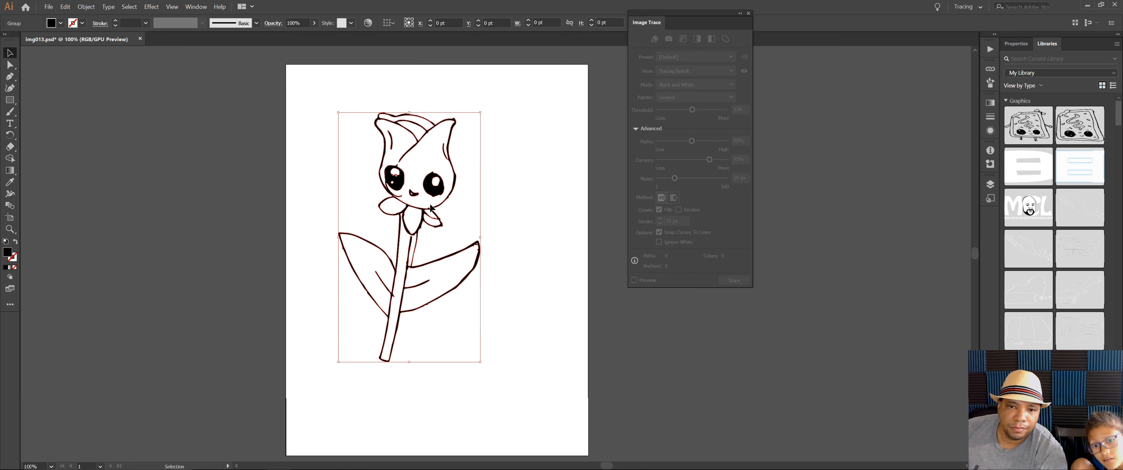
- Delete the anchor points of the stray curved line below the flower's left eye using Direct Selection
key("ctrl+equal")
key("ctrl+equal")
key("ctrl+equal")
key("ctrl+equal")
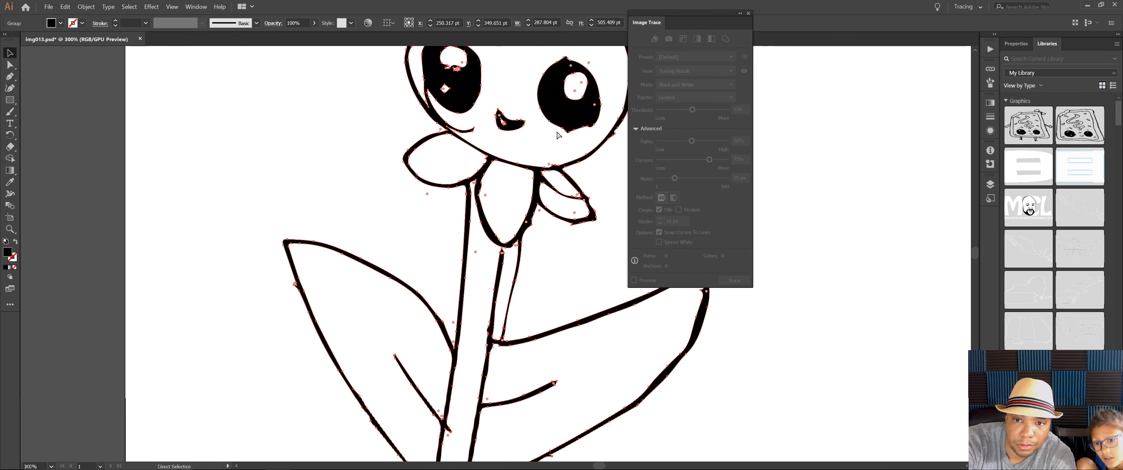
left_click_drag(557, 130, 531, 338)
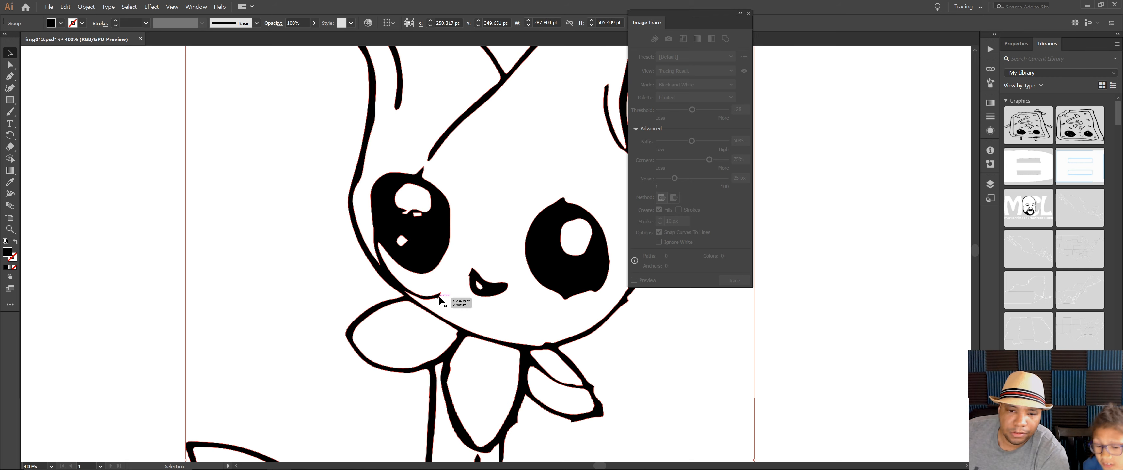
key("a")
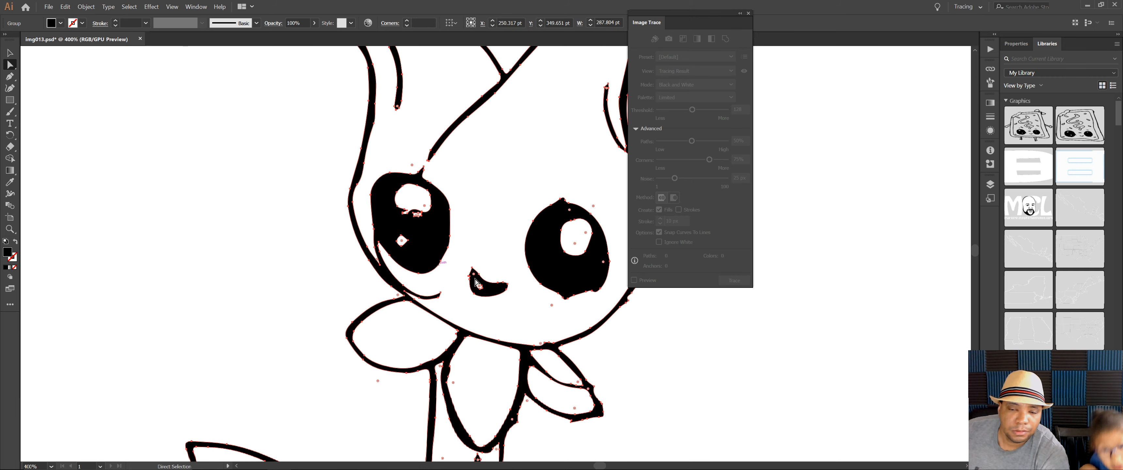
left_click(443, 295)
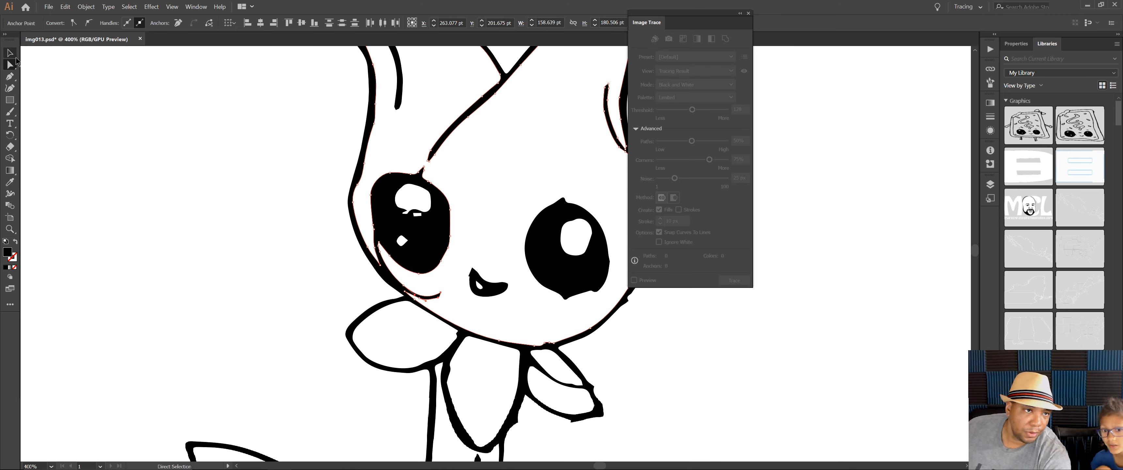
left_click(461, 291)
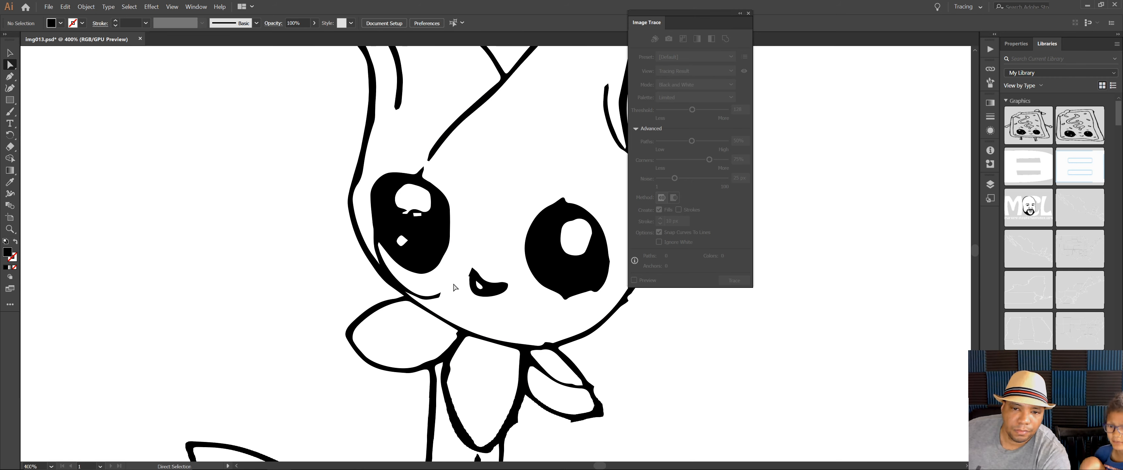
left_click_drag(455, 309, 457, 309)
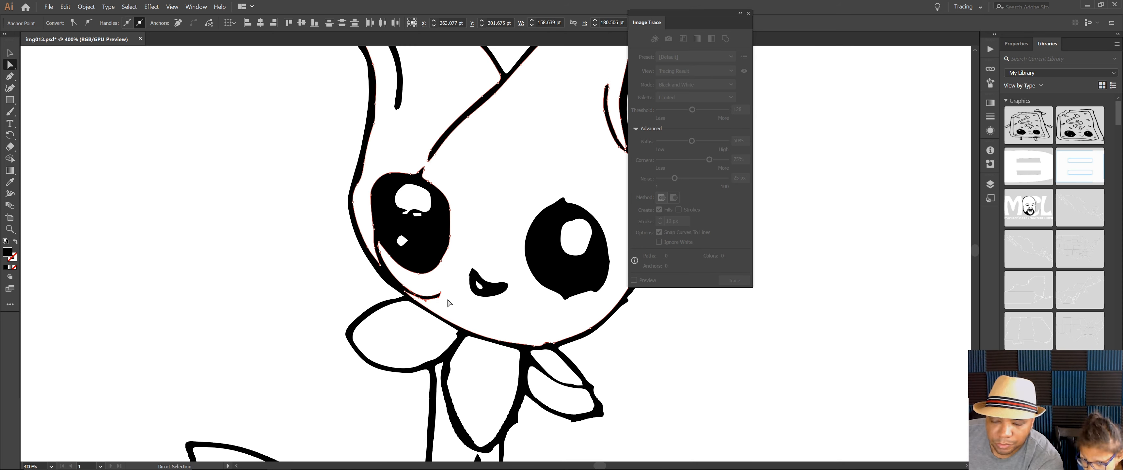
key("Delete")
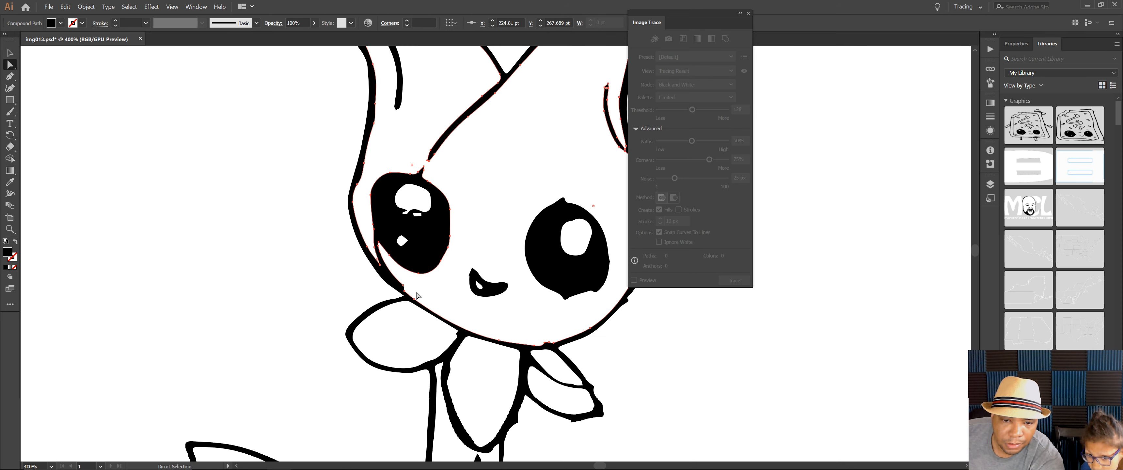
key("Delete")
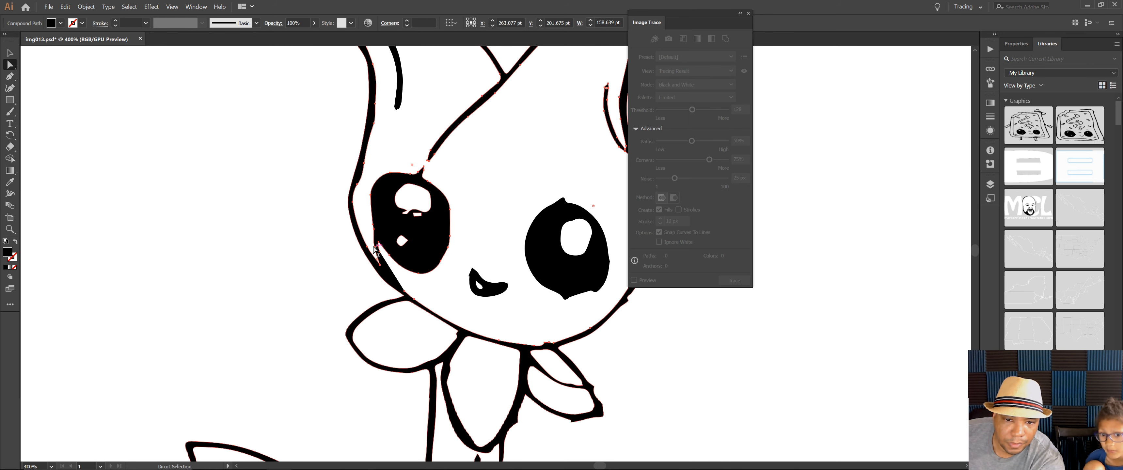
- Join the open anchor points of the face outline below the left eye and round the joined corners by about 24 pt
left_click_drag(380, 255, 380, 267)
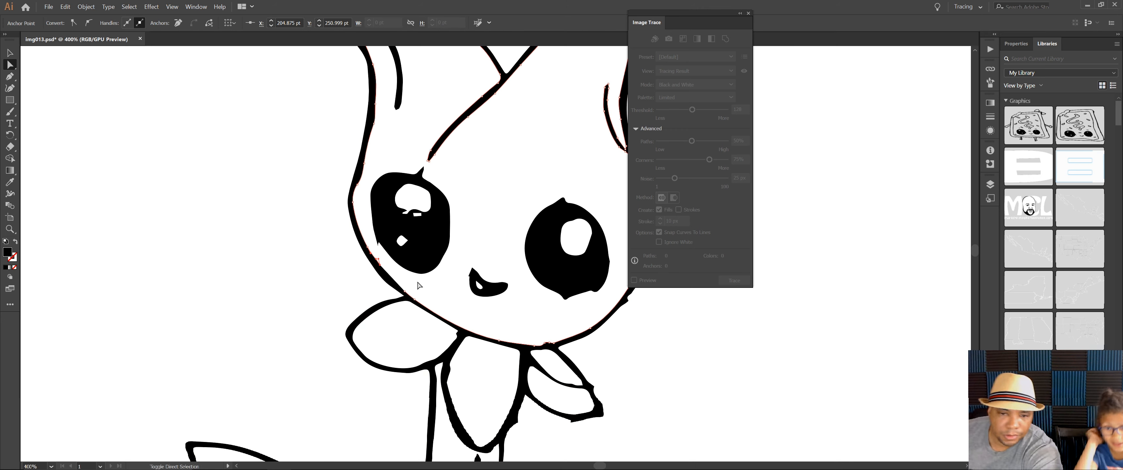
left_click(403, 296)
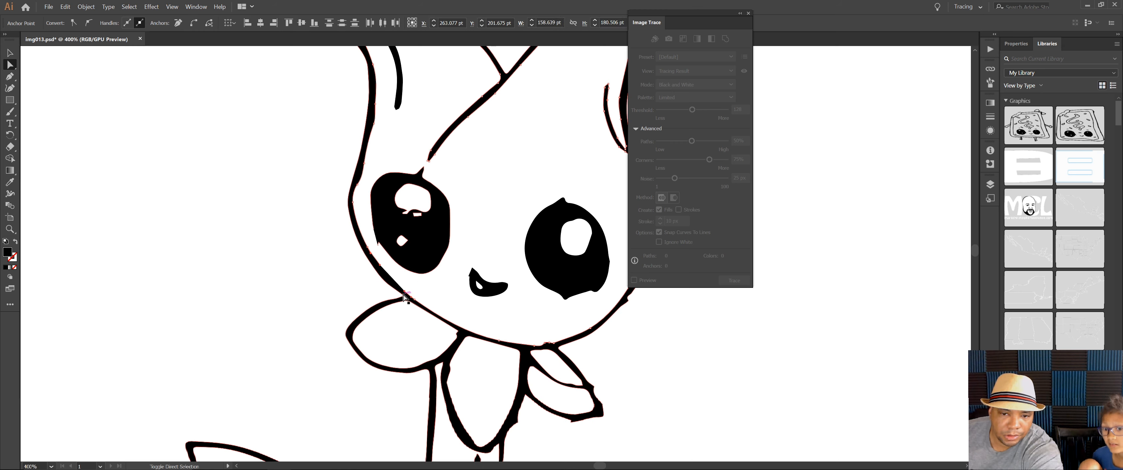
right_click(406, 296)
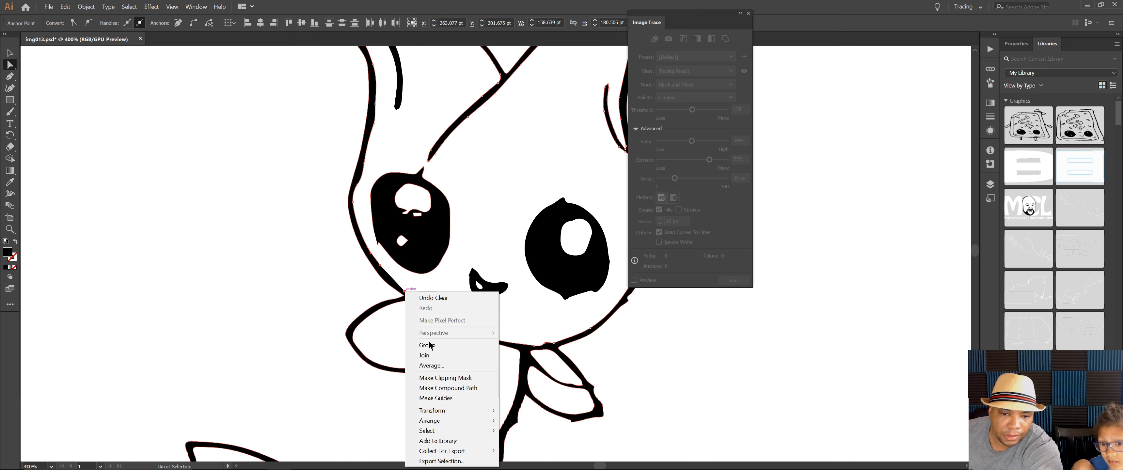
left_click(425, 355)
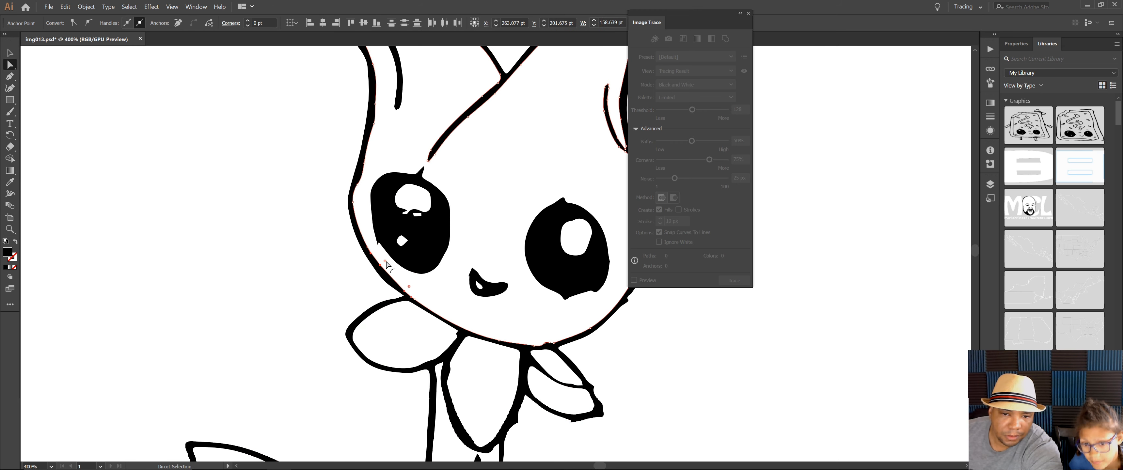
left_click_drag(387, 264, 458, 248)
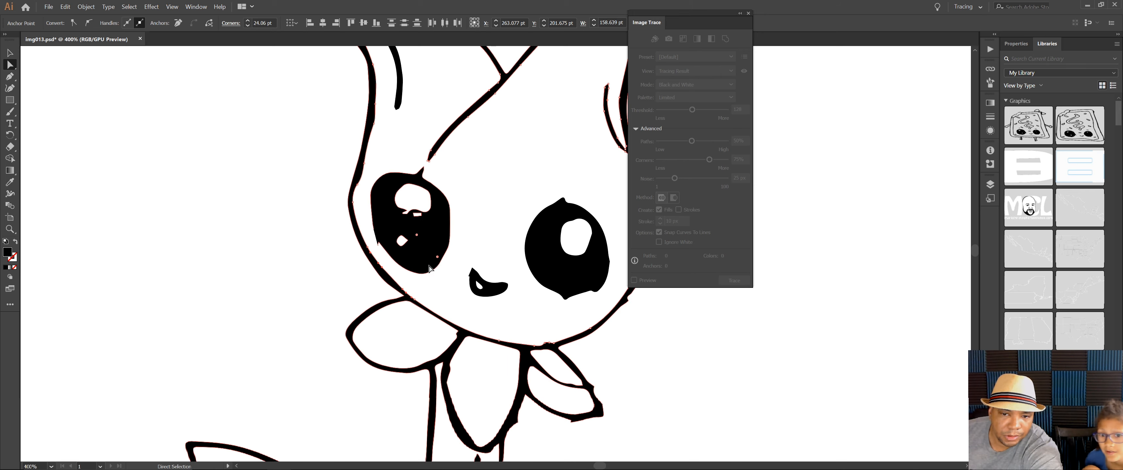
- Delete the protruding anchor point on the lower-left edge of the left eye's outline and join the open ends
left_click(416, 162)
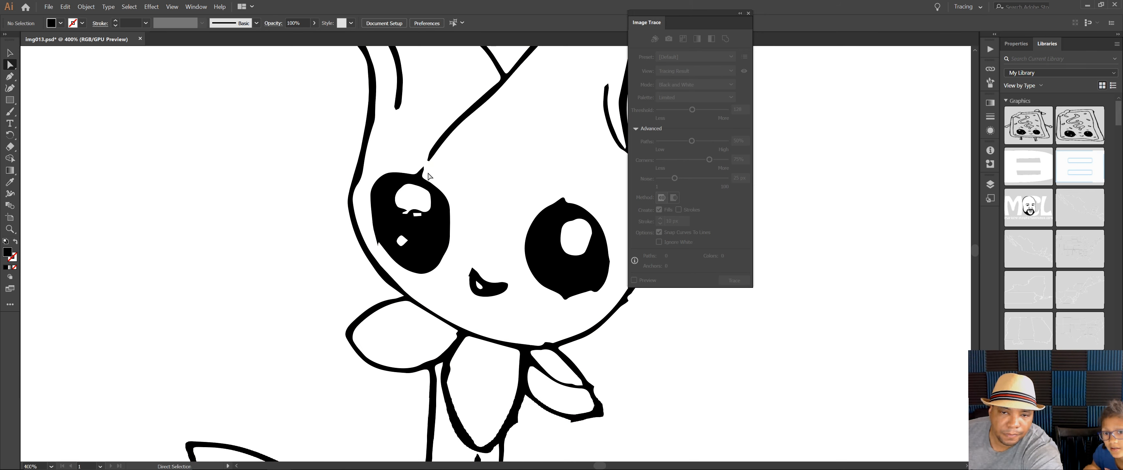
left_click(378, 245)
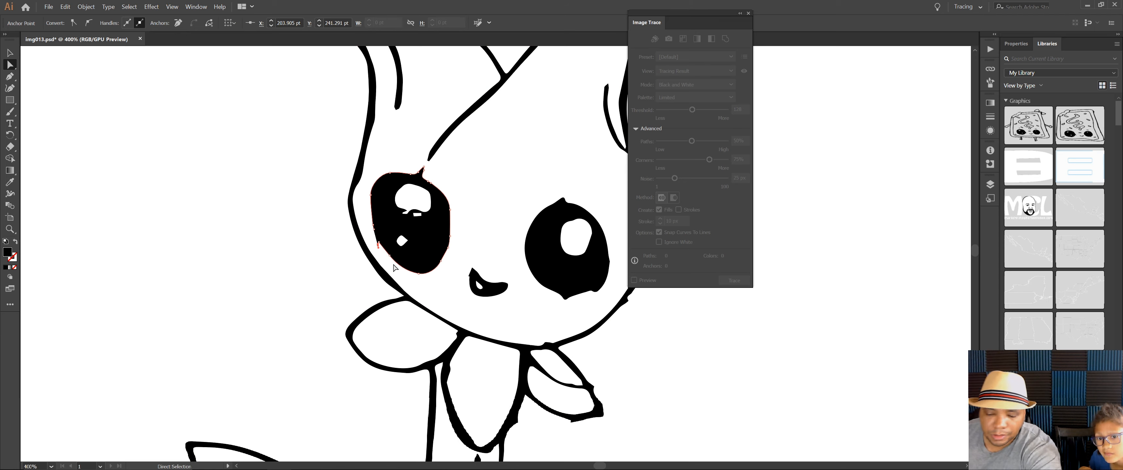
left_click(389, 249)
left_click(389, 250)
left_click_drag(375, 229, 380, 246)
right_click(380, 243)
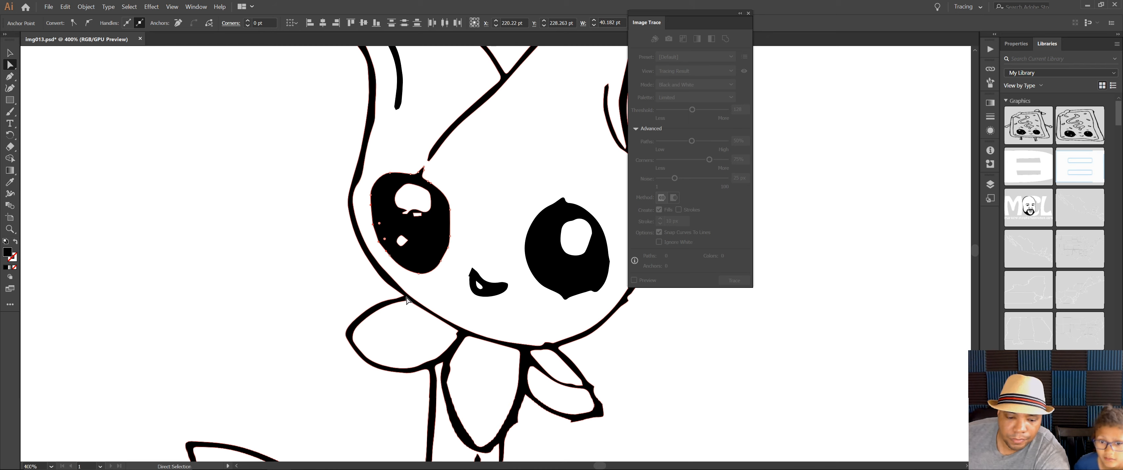
- Redo the join of the open anchor points on the left eye's outer edge and round the joined corners by about 7.45 pt
key("ctrl")
key("ctrl")
key("ctrl+plus")
key("ctrl+plus")
key("ctrl+plus")
key("ctrl+plus")
key("ctrl+plus")
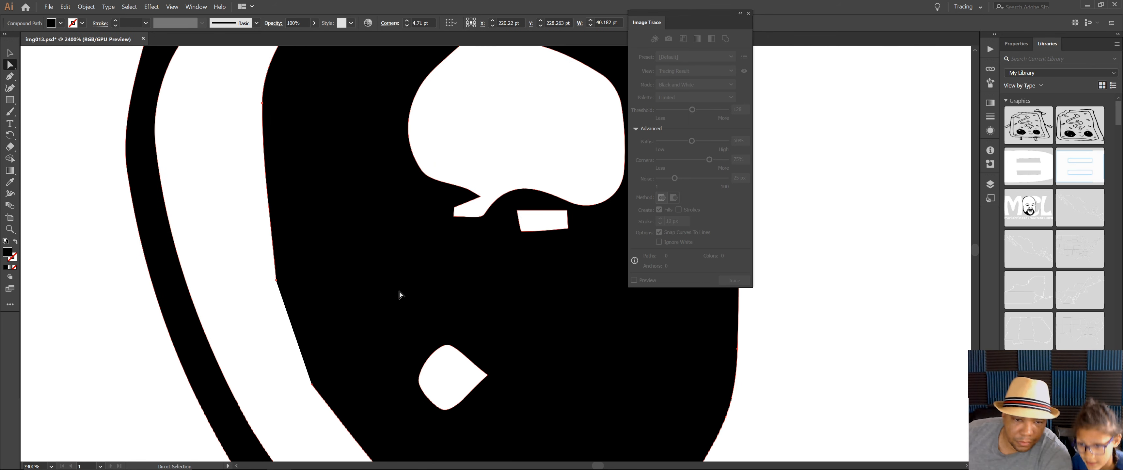
left_click(276, 281)
left_click_drag(287, 316, 287, 317)
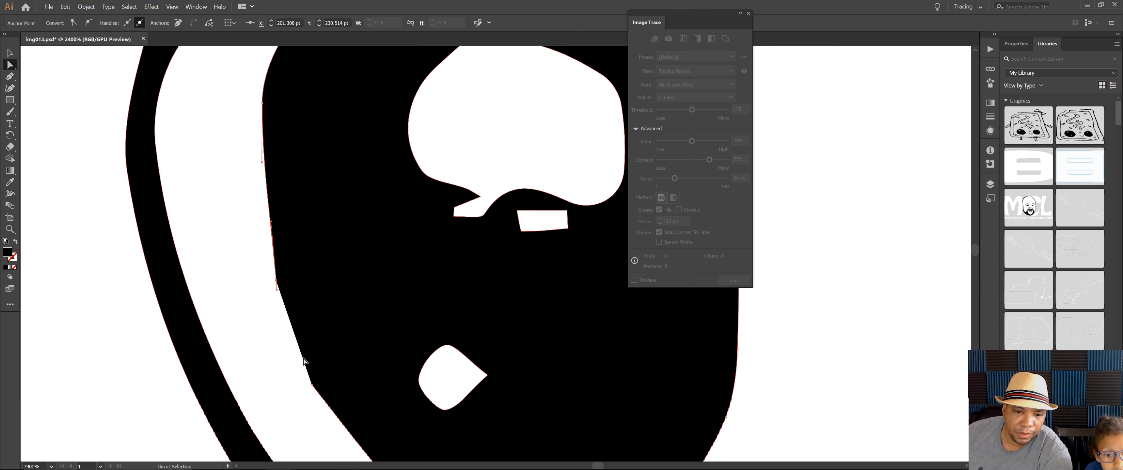
left_click_drag(296, 388, 324, 379)
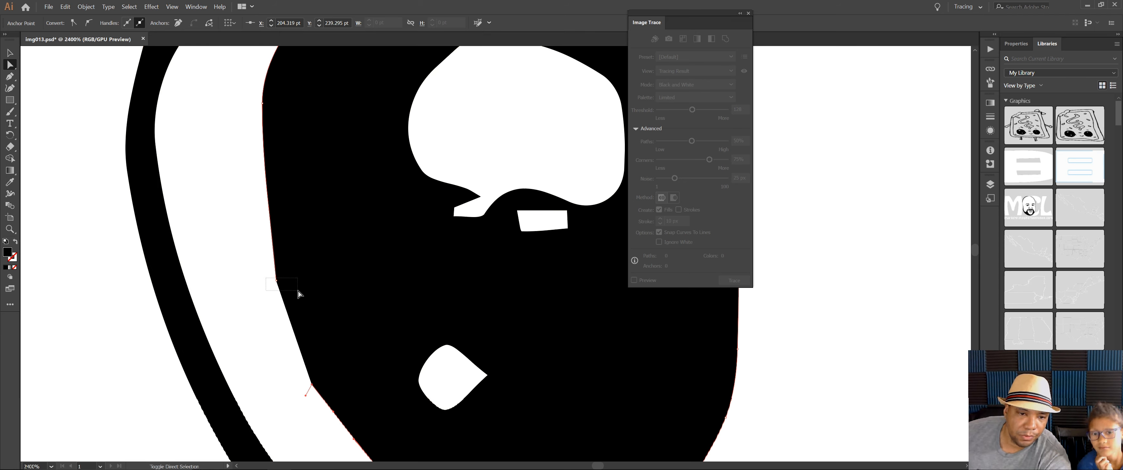
left_click_drag(298, 292, 296, 291)
right_click(278, 281)
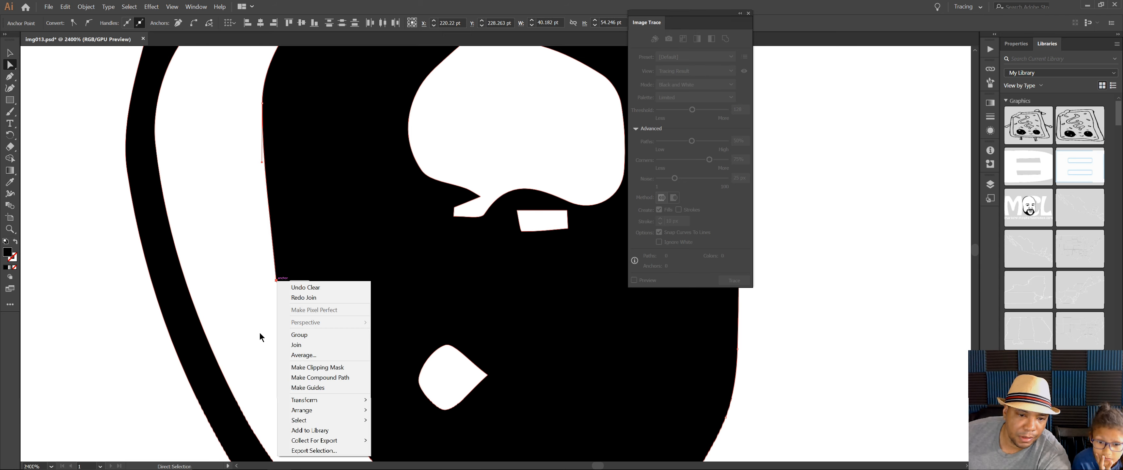
left_click(297, 345)
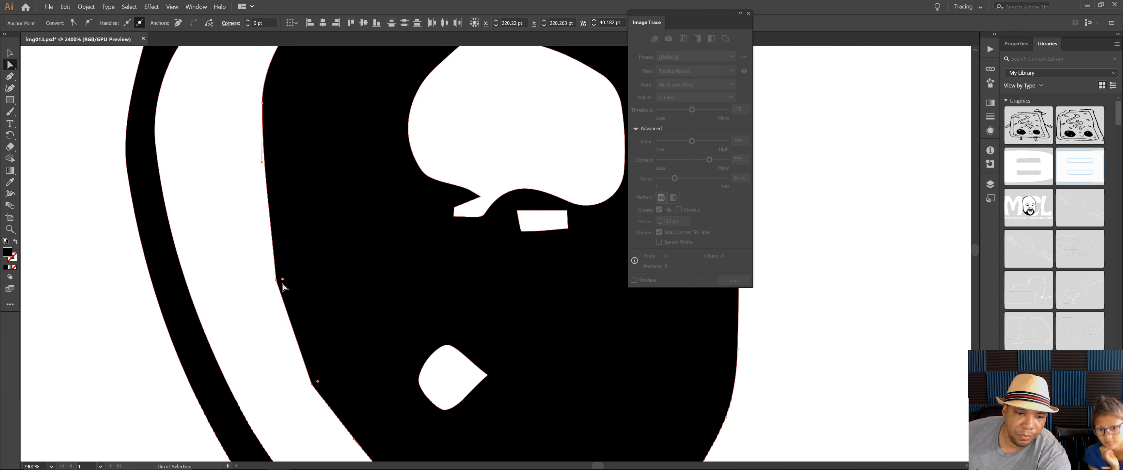
left_click_drag(283, 281, 348, 276)
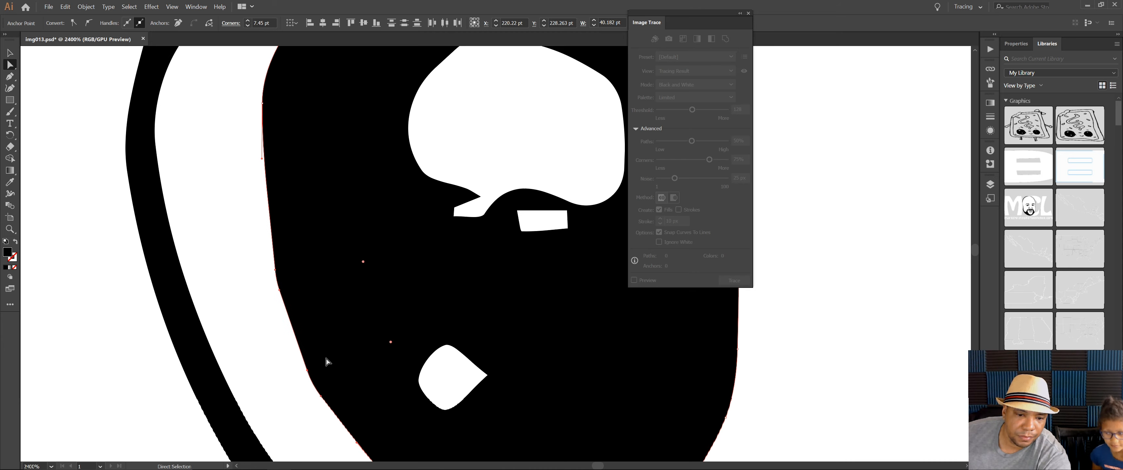
left_click(268, 349)
key("ctrl+minus")
key("ctrl+minus")
key("ctrl+minus")
key("ctrl+minus")
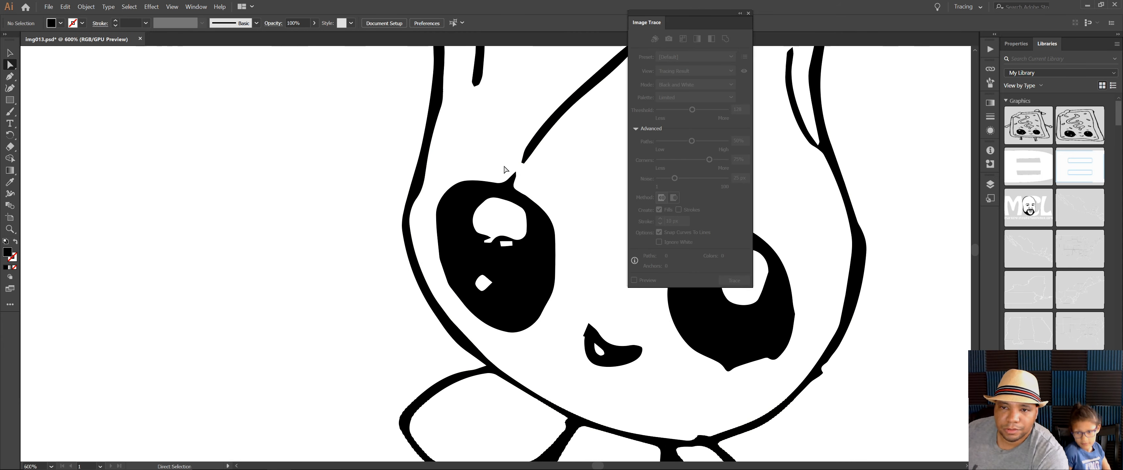
left_click_drag(503, 165, 523, 183)
key("ctrl+minus")
key("ctrl+minus")
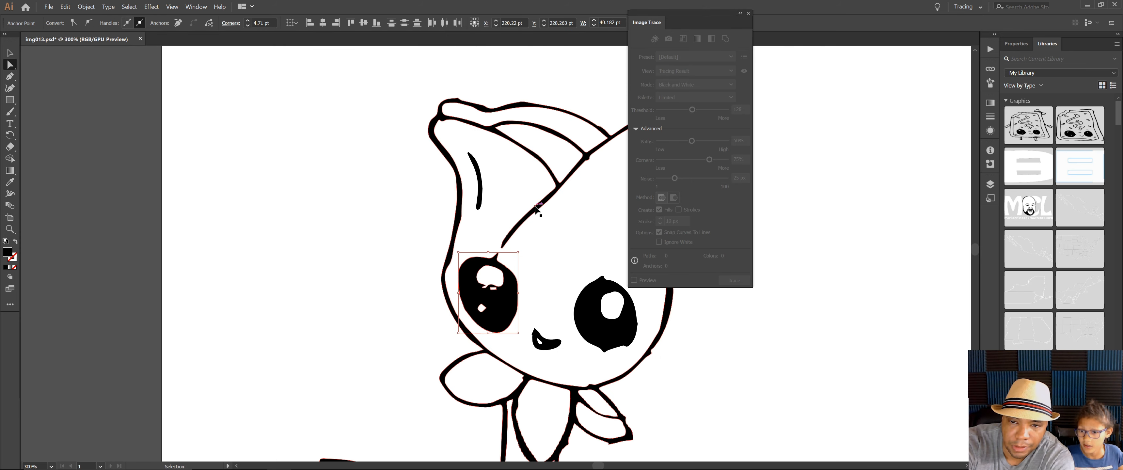
left_click_drag(527, 217, 444, 225)
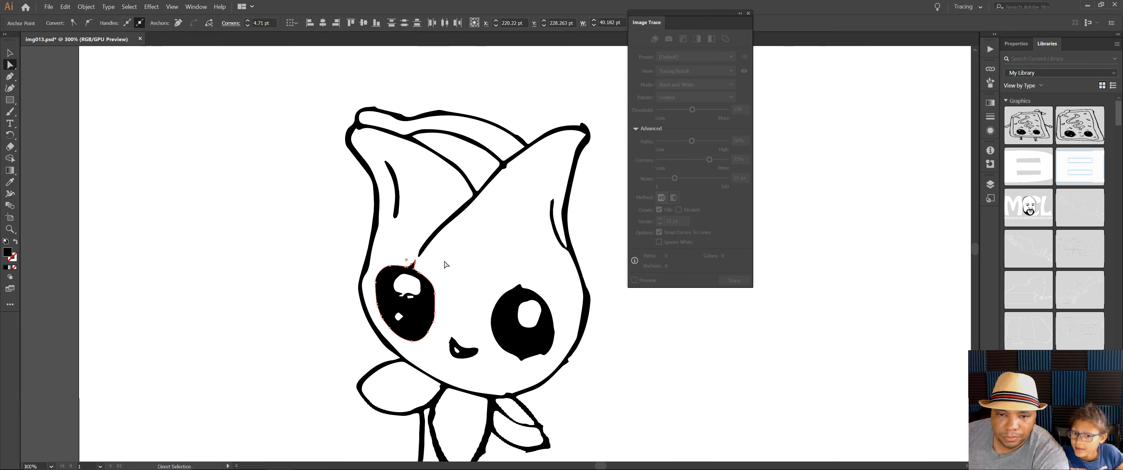
left_click(441, 270)
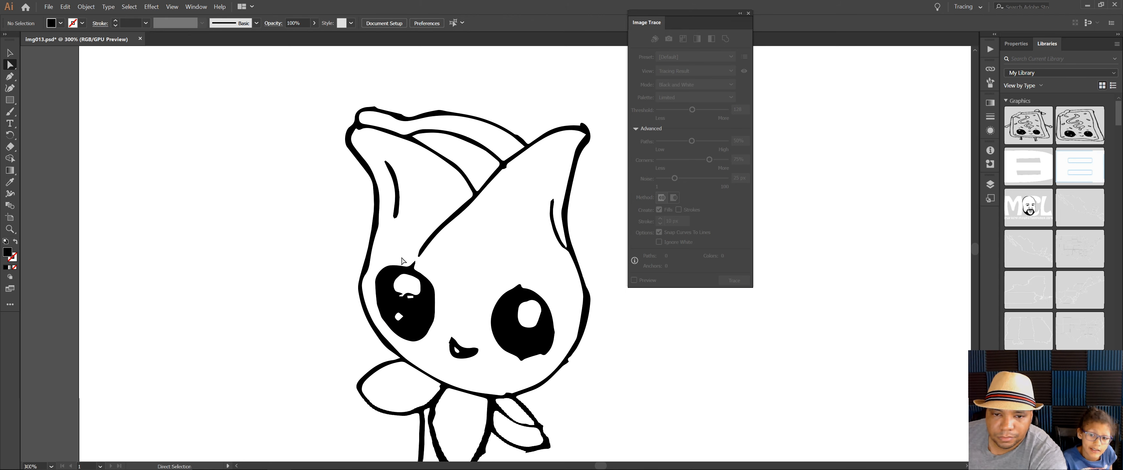
- Delete the small white rectangle beneath the large highlight in the left eye
left_click(409, 299)
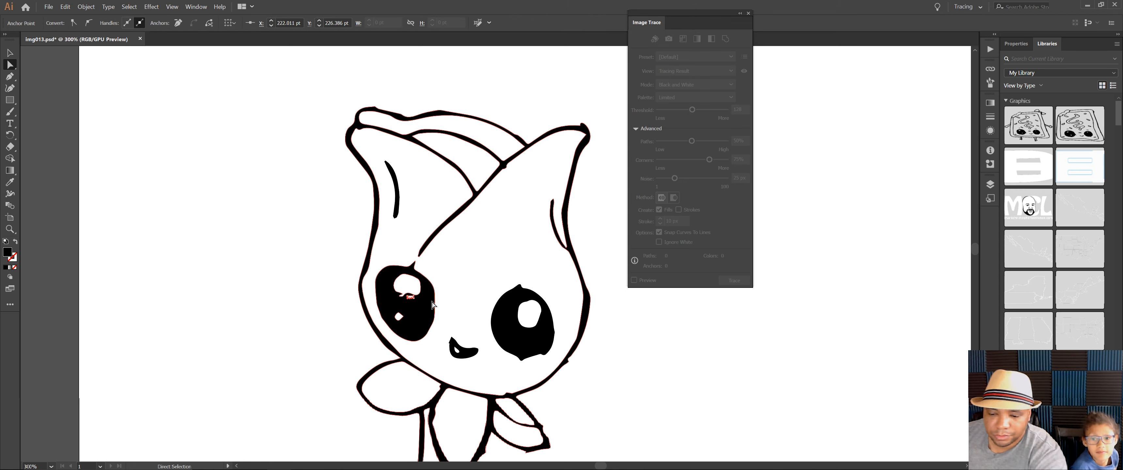
left_click(488, 288)
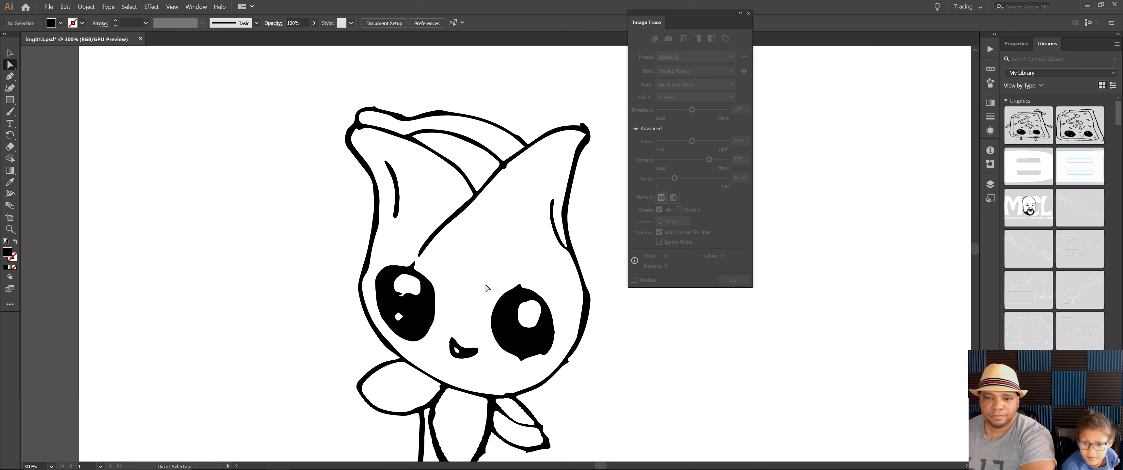
- Examine the whole flower on the artboard, and the face and the leaves beneath it at close range
key("ctrl+minus")
key("ctrl+minus")
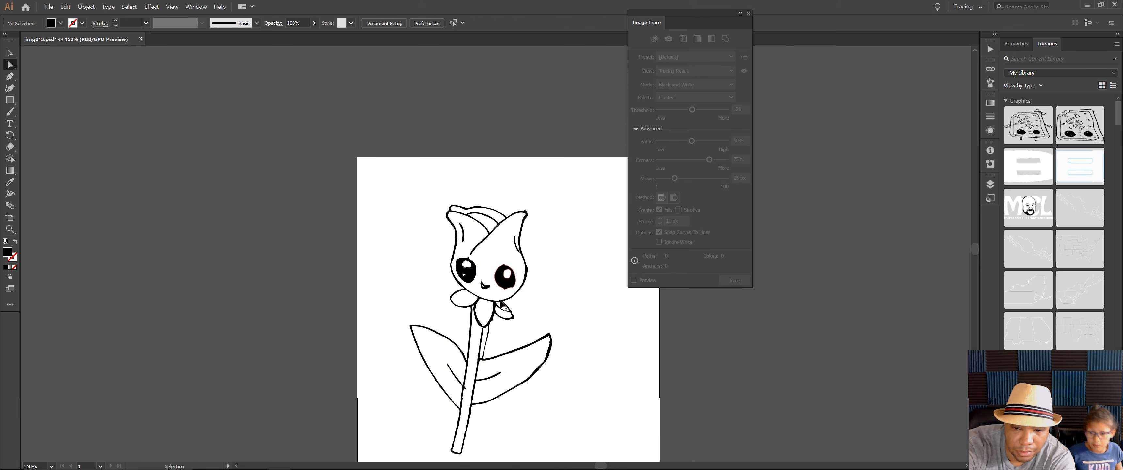
key("ctrl+plus")
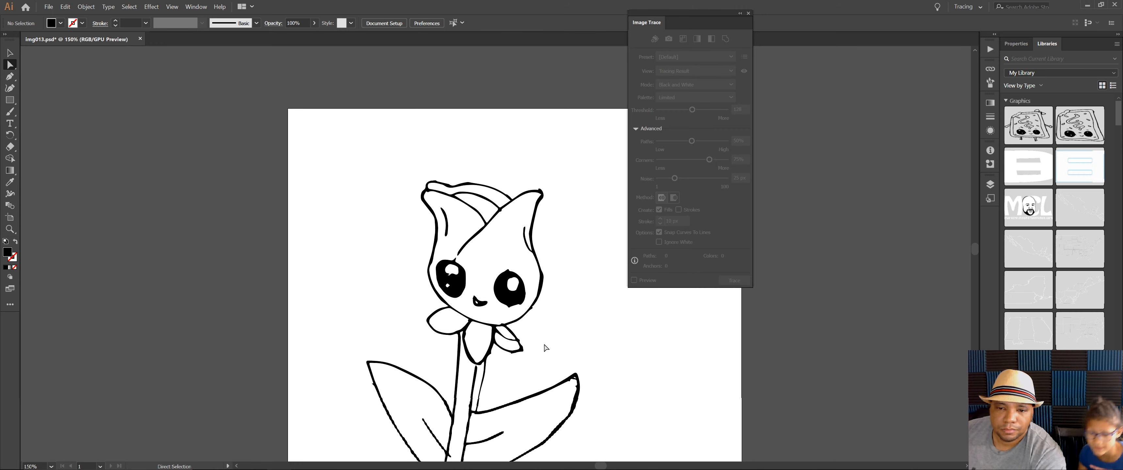
left_click_drag(546, 348, 527, 266)
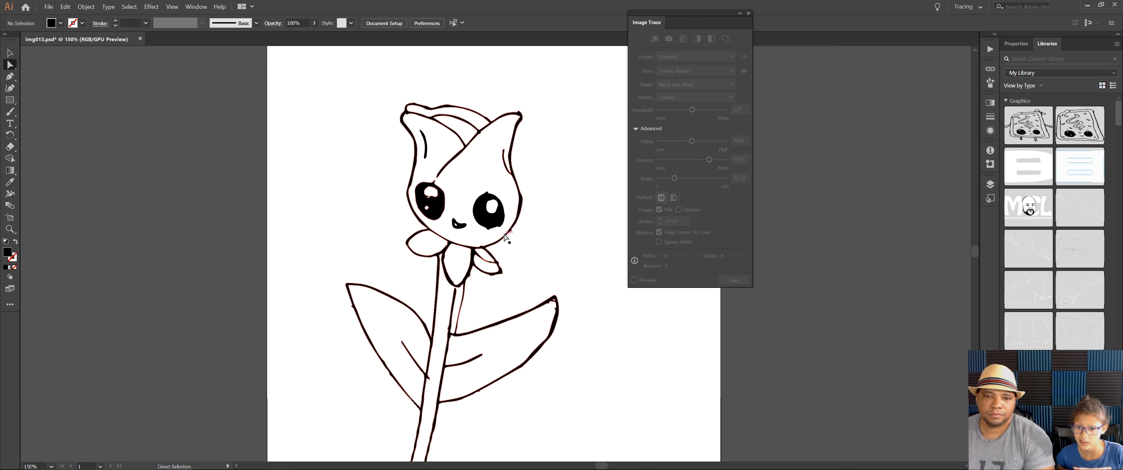
key("ctrl+plus")
key("ctrl+plus")
key("ctrl+plus")
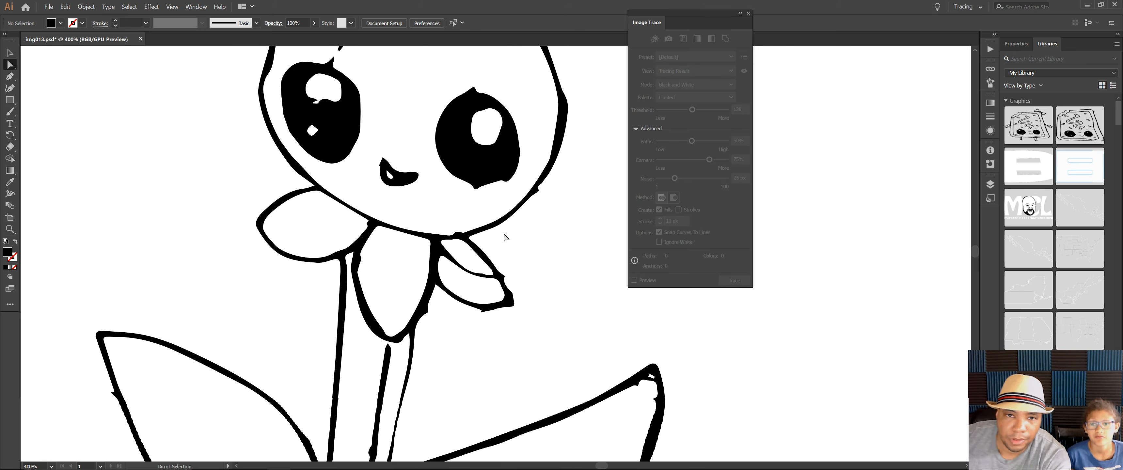
key("space")
left_click_drag(459, 213, 496, 260)
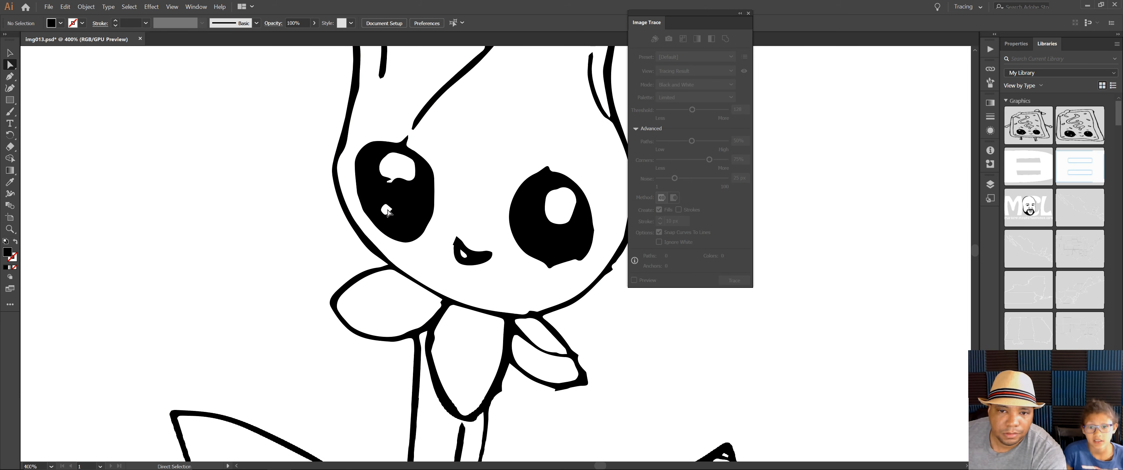
- Duplicate the left eye's small lower highlight and place the copy in the lower part of the right eye, at about X 297 pt, Y 255 pt
left_click(389, 210)
left_click(10, 53)
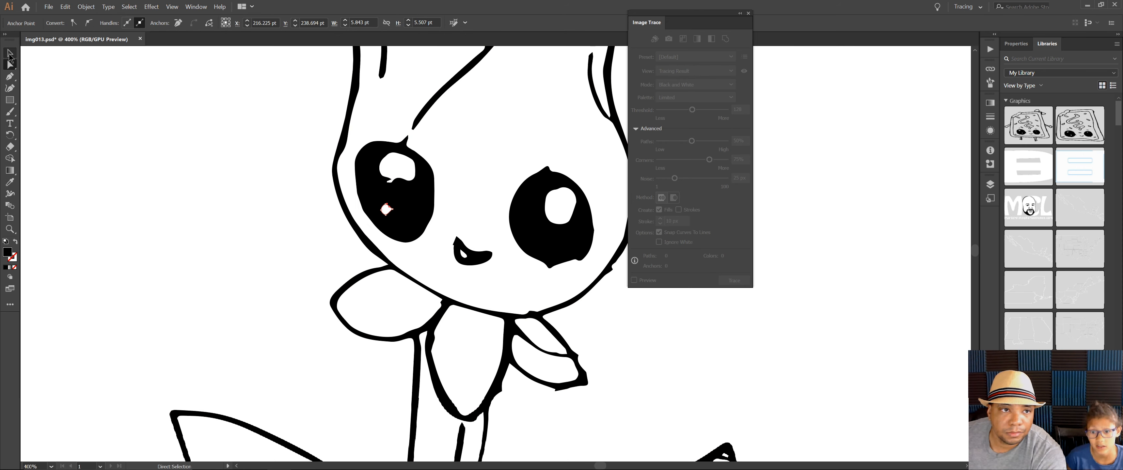
left_click(391, 212)
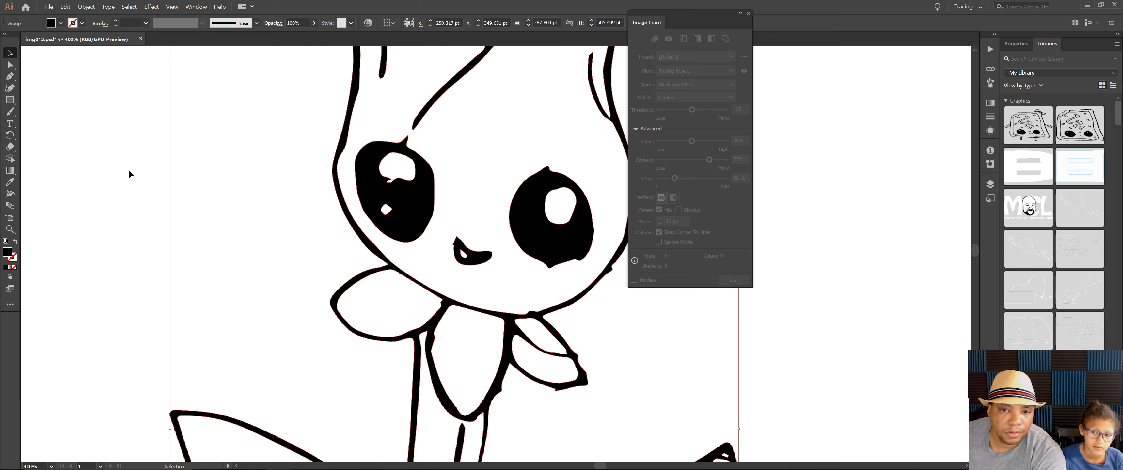
left_click(9, 65)
left_click(278, 212)
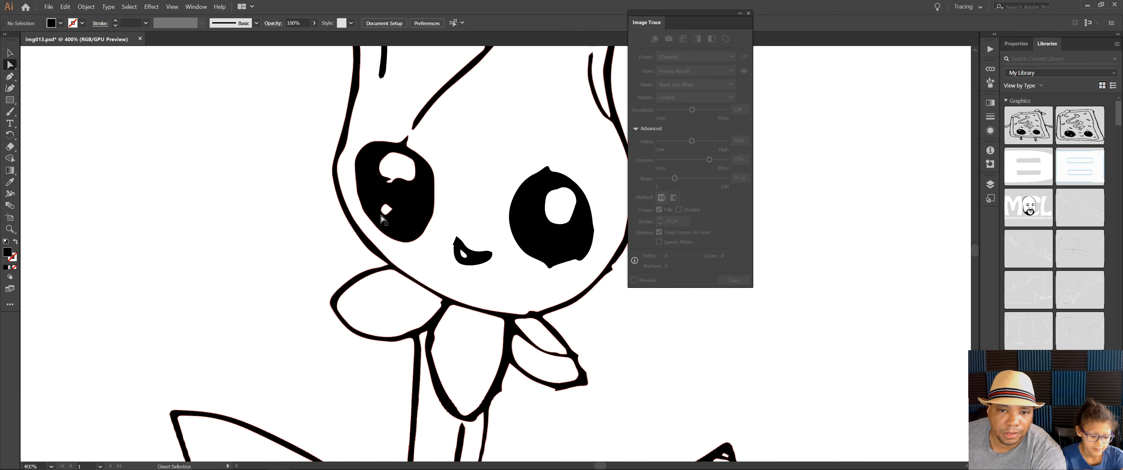
left_click(387, 208)
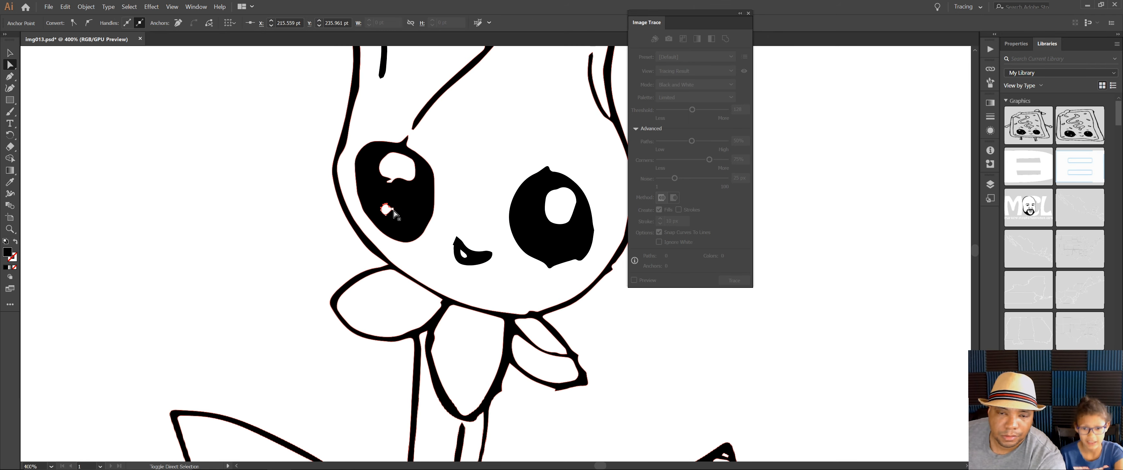
left_click(394, 211)
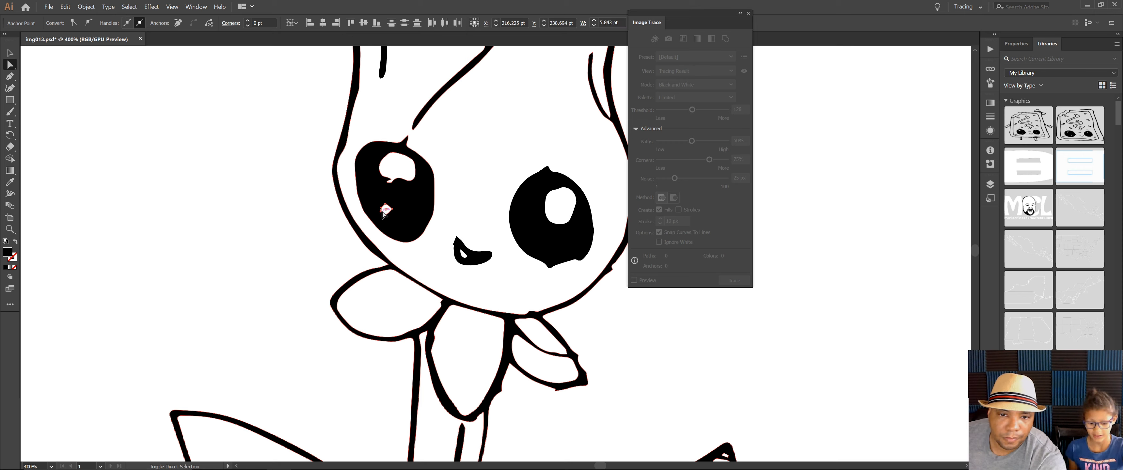
left_click(384, 212)
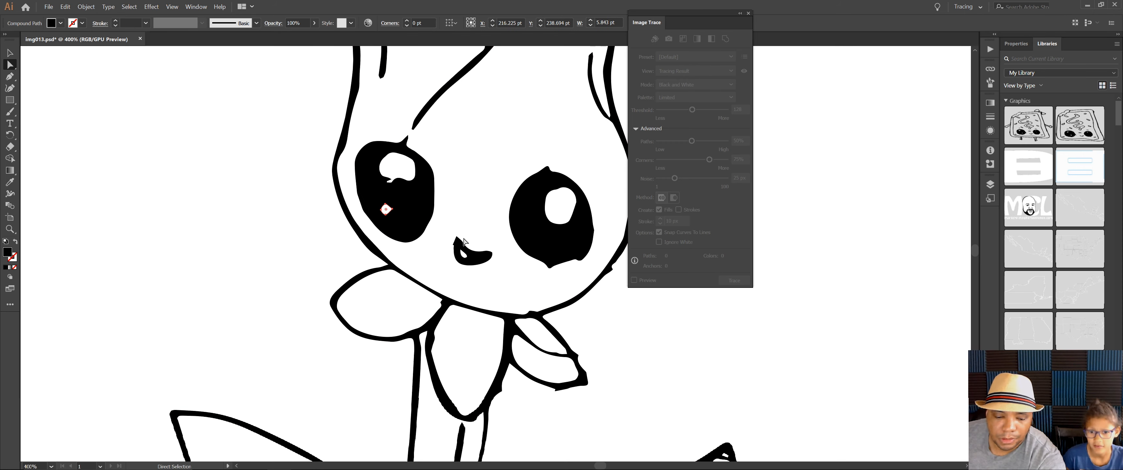
key("v")
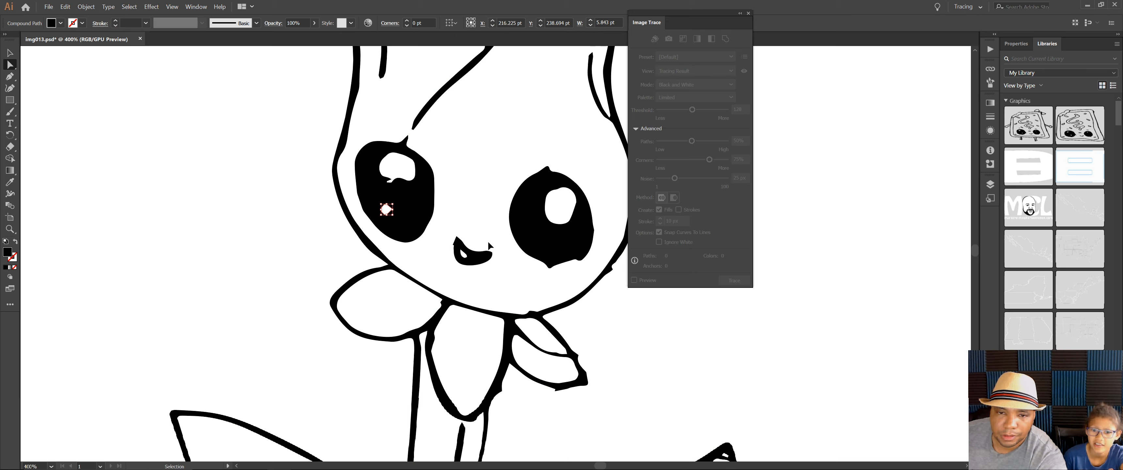
key("ctrl+v")
left_click_drag(495, 259, 546, 243)
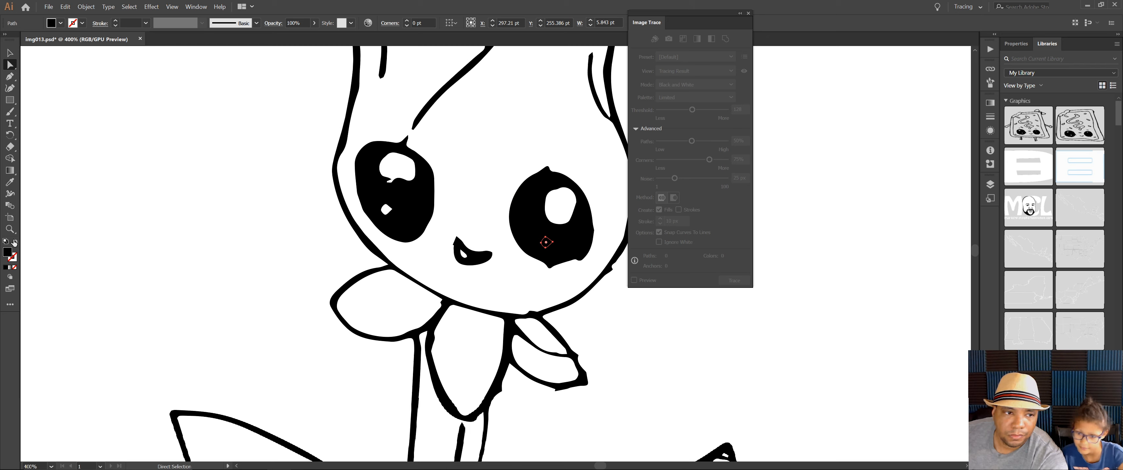
- Fill the copied highlight in the right eye with white
double_click(9, 253)
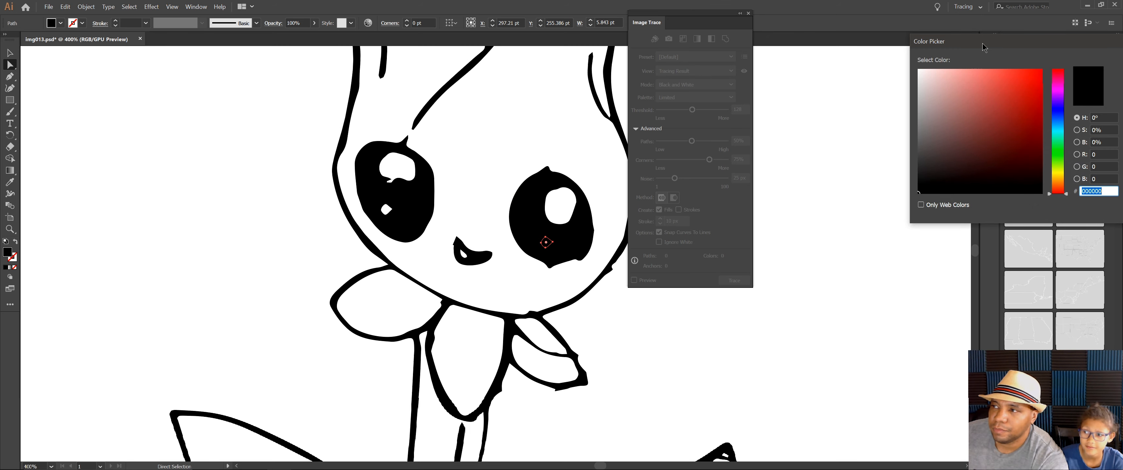
left_click_drag(981, 43, 546, 40)
left_click_drag(516, 77, 457, 59)
left_click(483, 66)
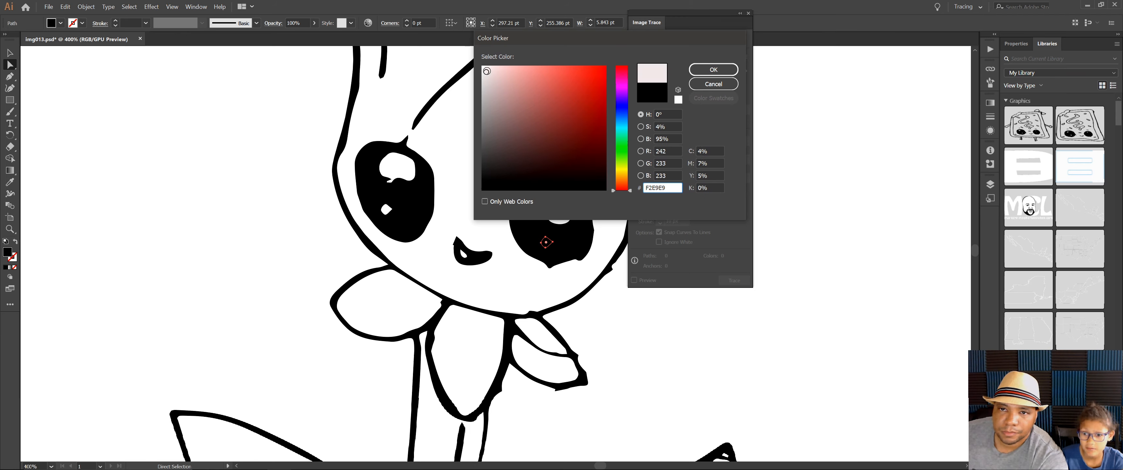
left_click(713, 70)
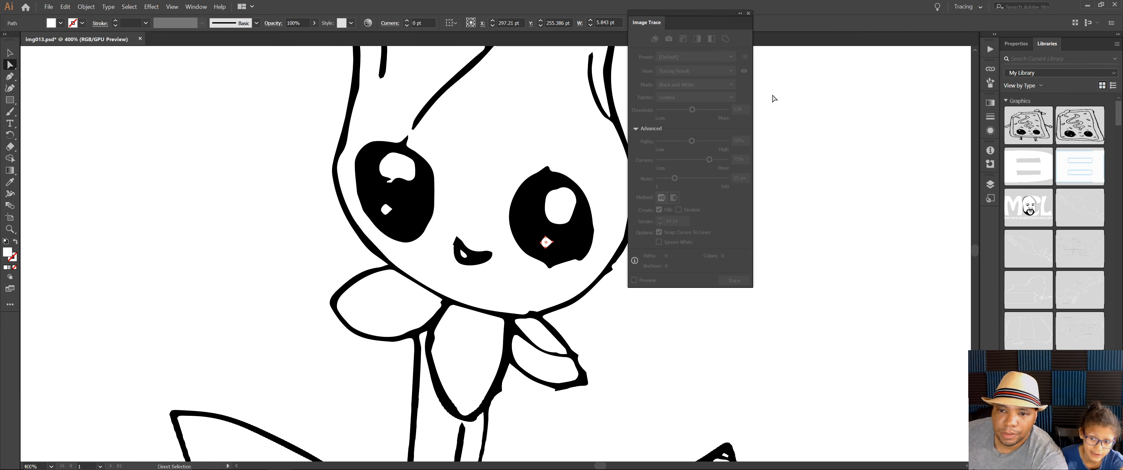
left_click(844, 190)
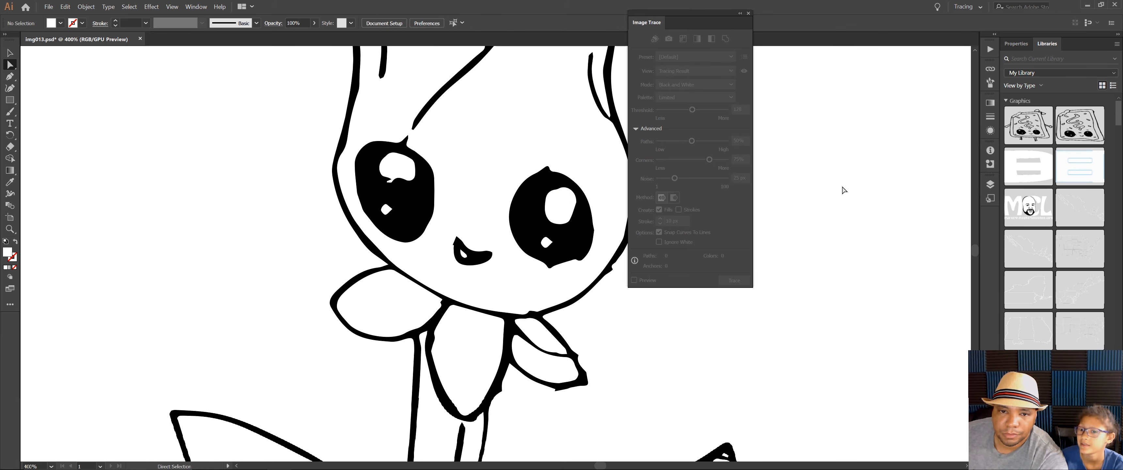
left_click(547, 243)
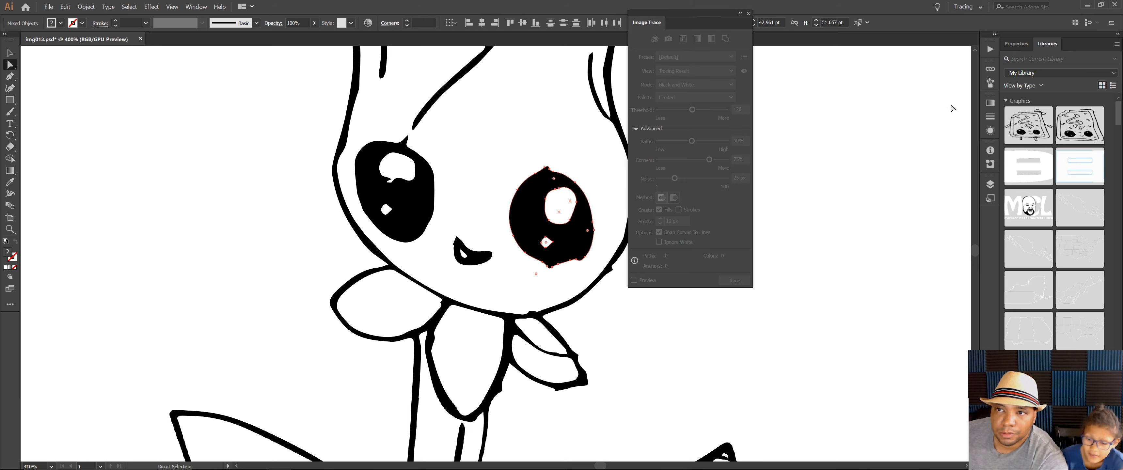
left_click(853, 200)
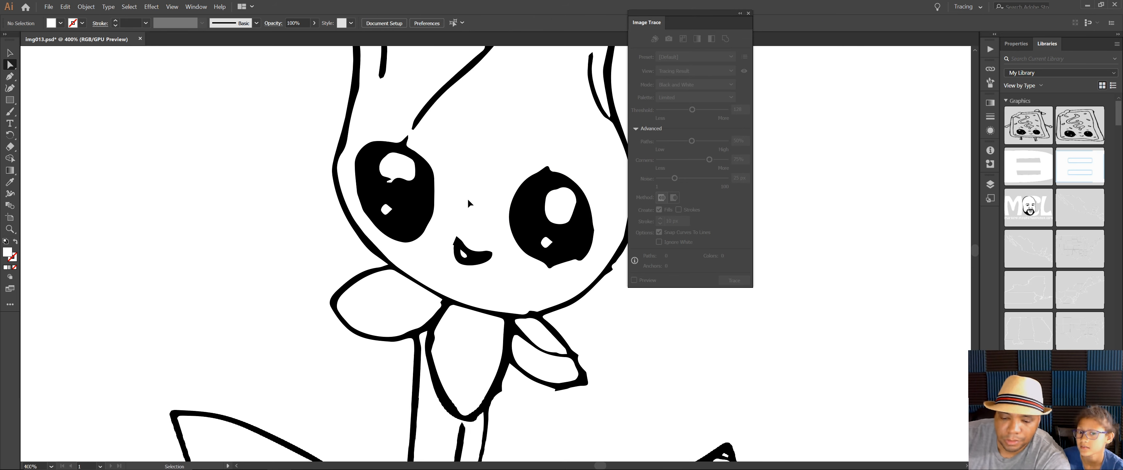
key("ctrl+1")
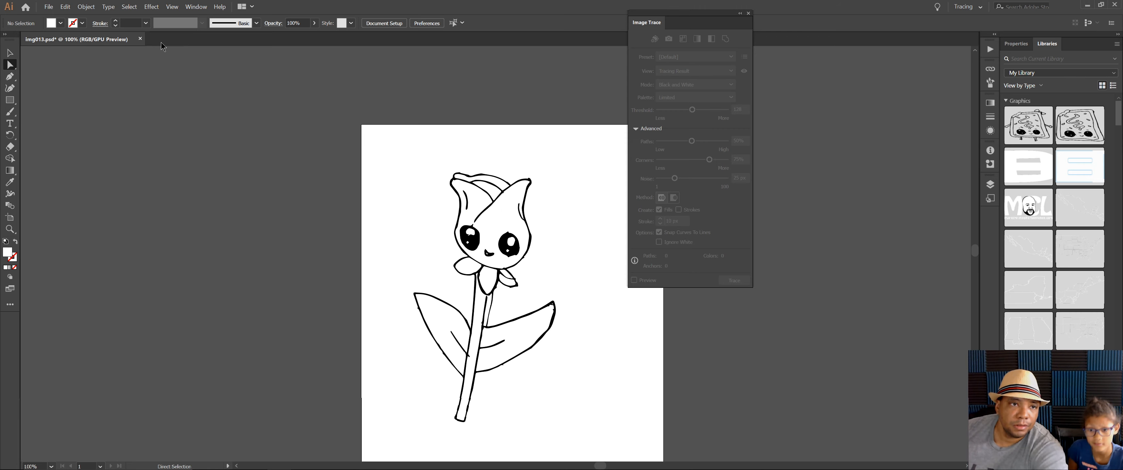
- Move the whole flower artwork, including the eye highlight, off the artboard onto the empty canvas left of it
left_click(9, 53)
left_click_drag(343, 108, 611, 347)
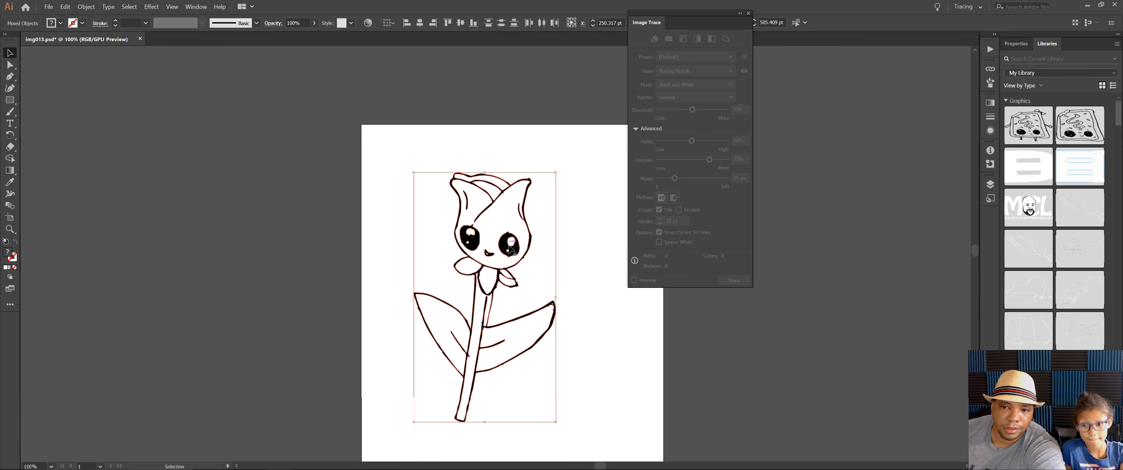
left_click_drag(471, 233, 208, 147)
left_click(335, 176)
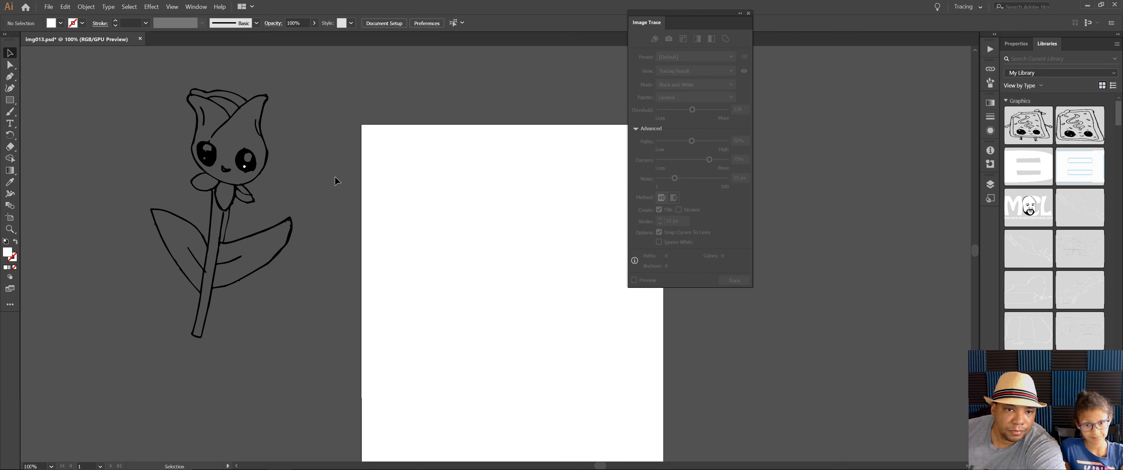
- Select the flower line art together with the white highlight in its right eye, and bring up the Pathfinder operations
key("ctrl+=")
key("ctrl+=")
key("ctrl+=")
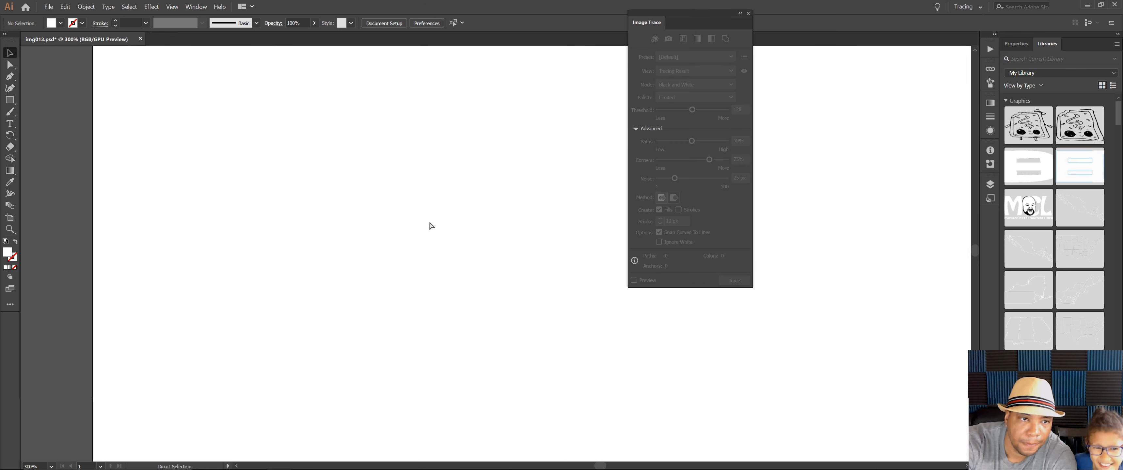
left_click_drag(256, 246, 607, 318)
left_click_drag(391, 316, 506, 261)
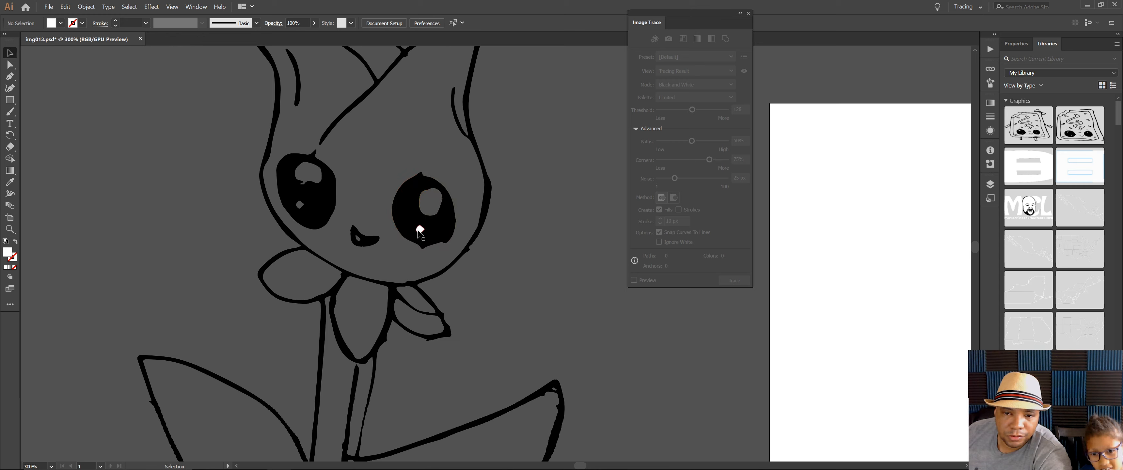
left_click(420, 231)
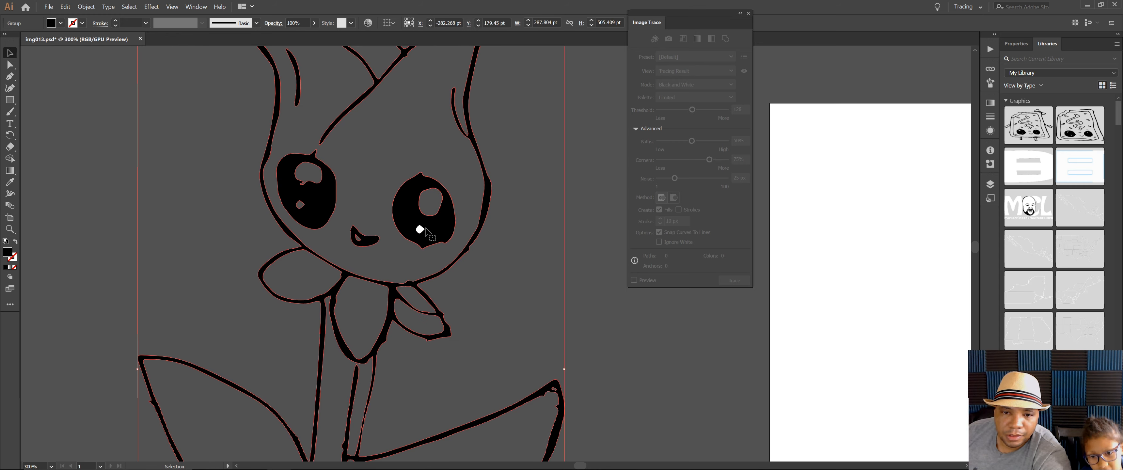
left_click(422, 230, "shift")
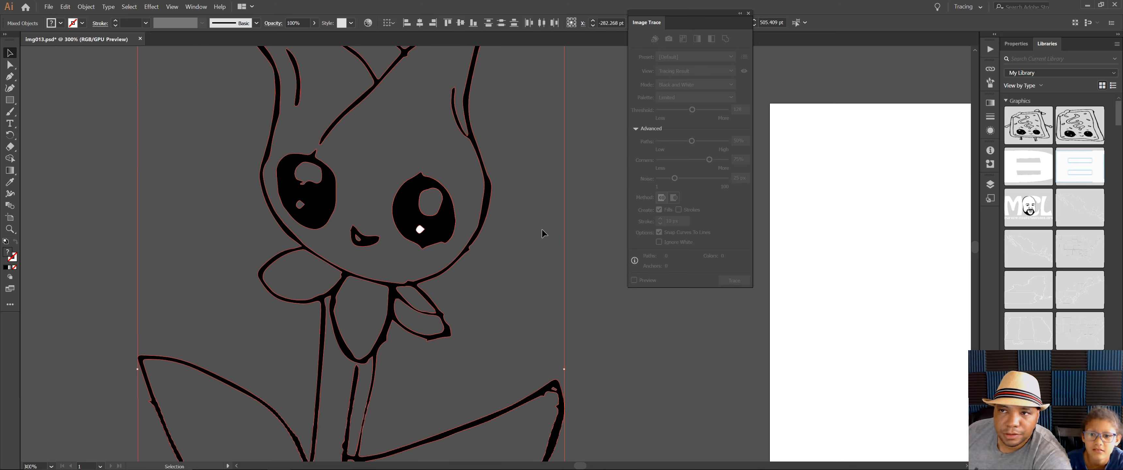
left_click(196, 7)
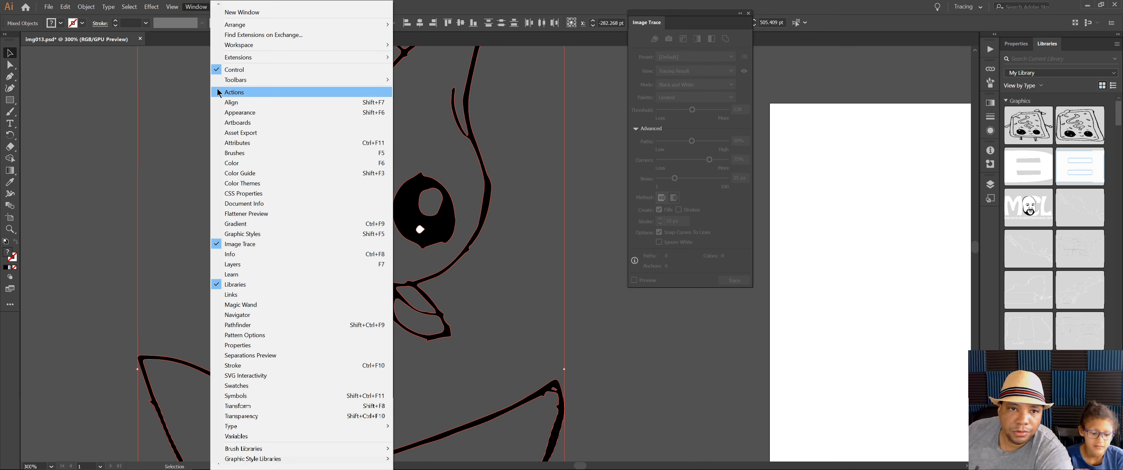
left_click(231, 103)
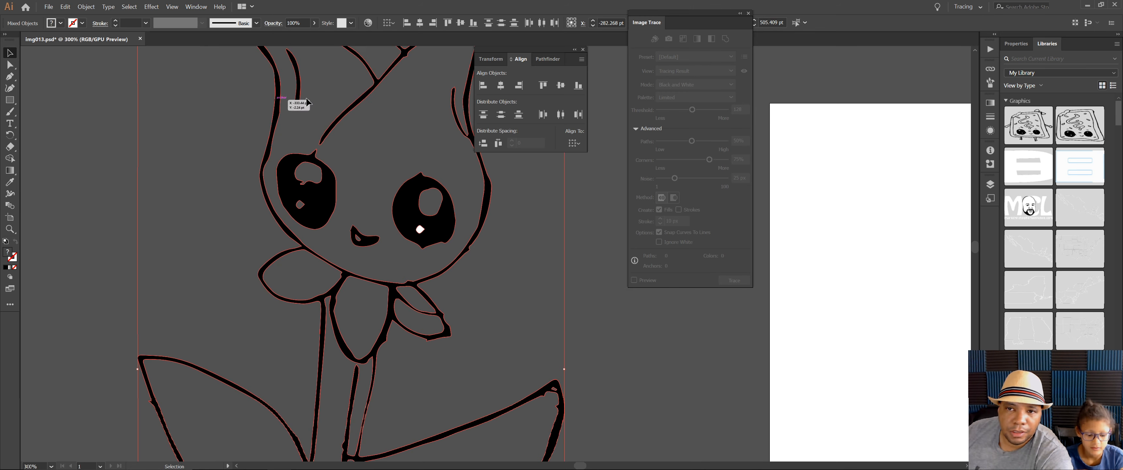
left_click(558, 60)
left_click_drag(522, 45, 600, 61)
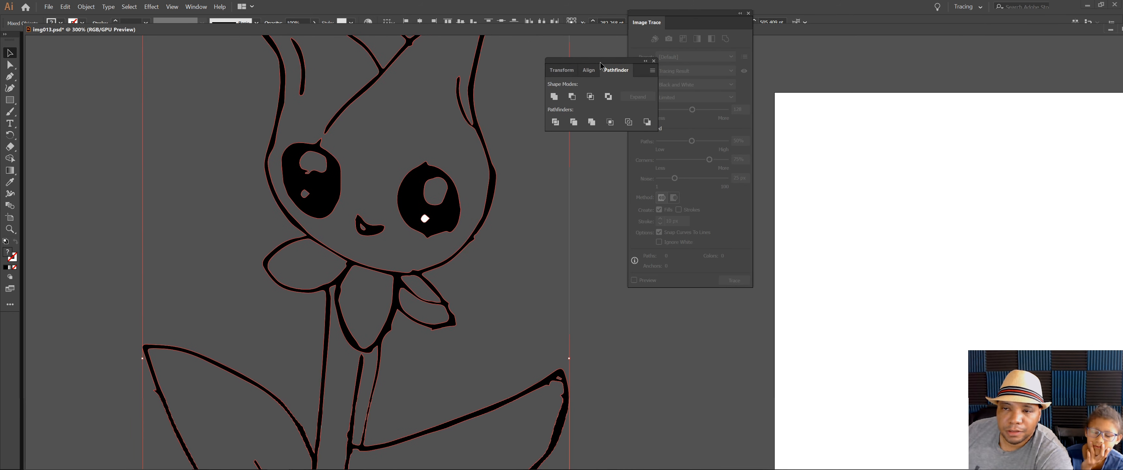
- Try to subtract the white highlight from the whole flower group with Minus Front, and undo it
left_click(570, 98)
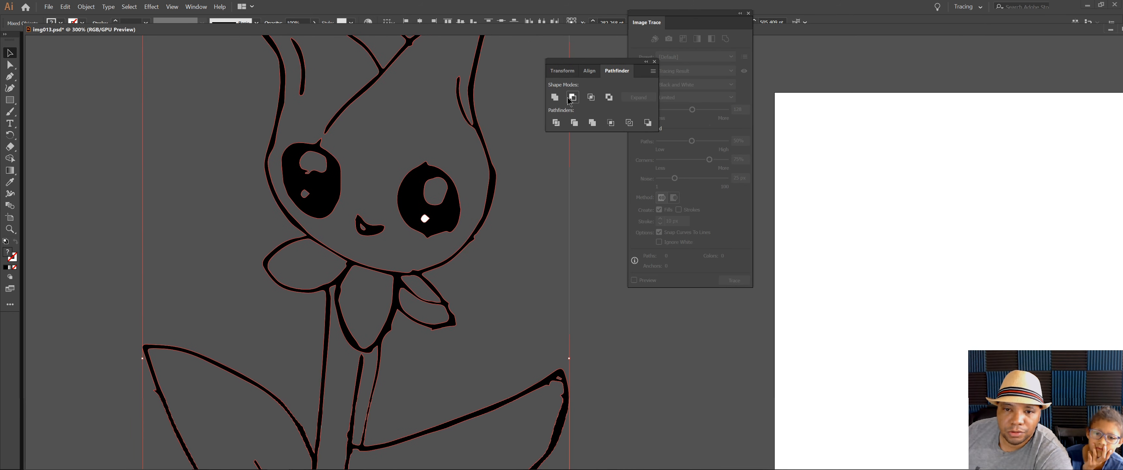
key("ctrl+z")
left_click(117, 86)
- Ungroup the flower line art into separate shapes
left_click_drag(313, 163, 313, 165)
left_click(65, 6)
mouse_move(78, 5)
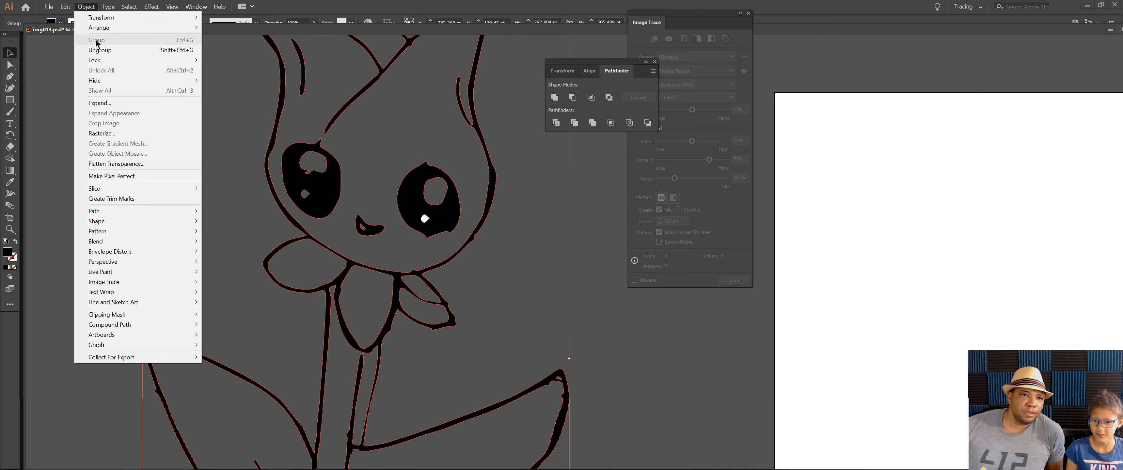
left_click(158, 51)
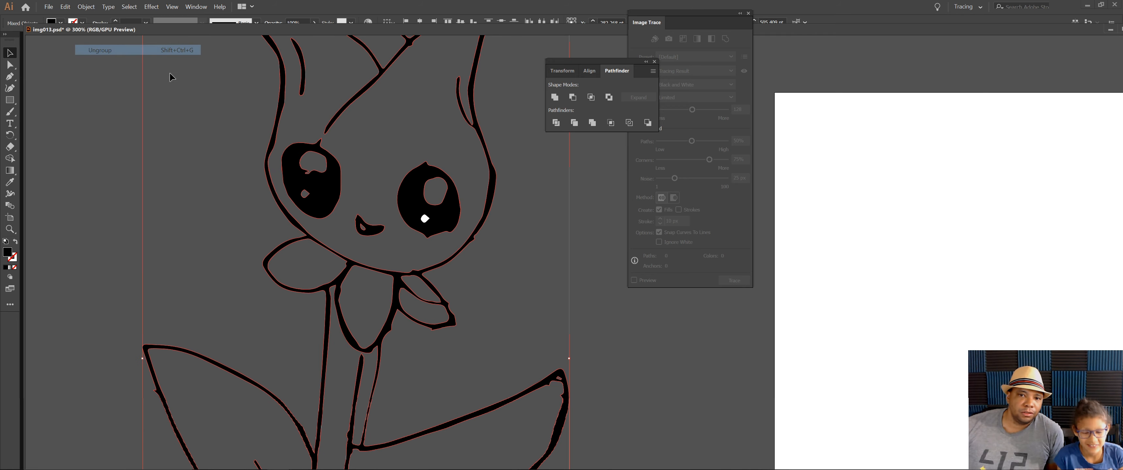
- Try moving the right eye on its own up the face, and undo the move
left_click(528, 231)
left_click_drag(417, 208, 397, 147)
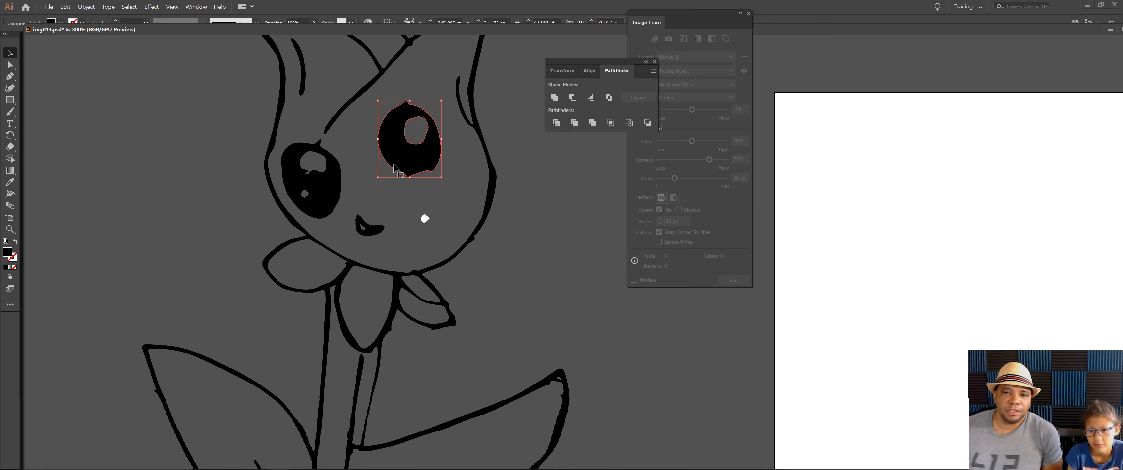
key("ctrl+z")
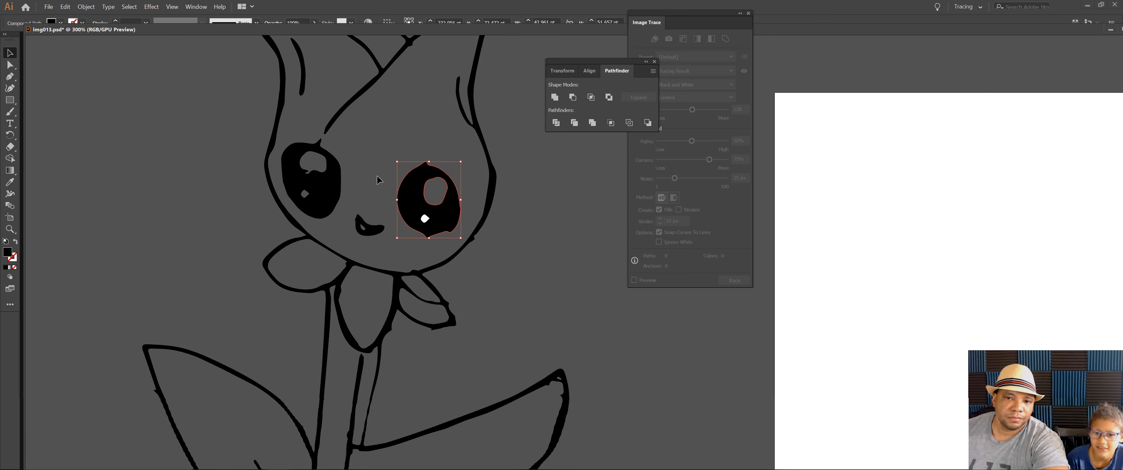
- Cut the white highlight out of the black right eye shape with Minus Front
left_click_drag(431, 223, 431, 223)
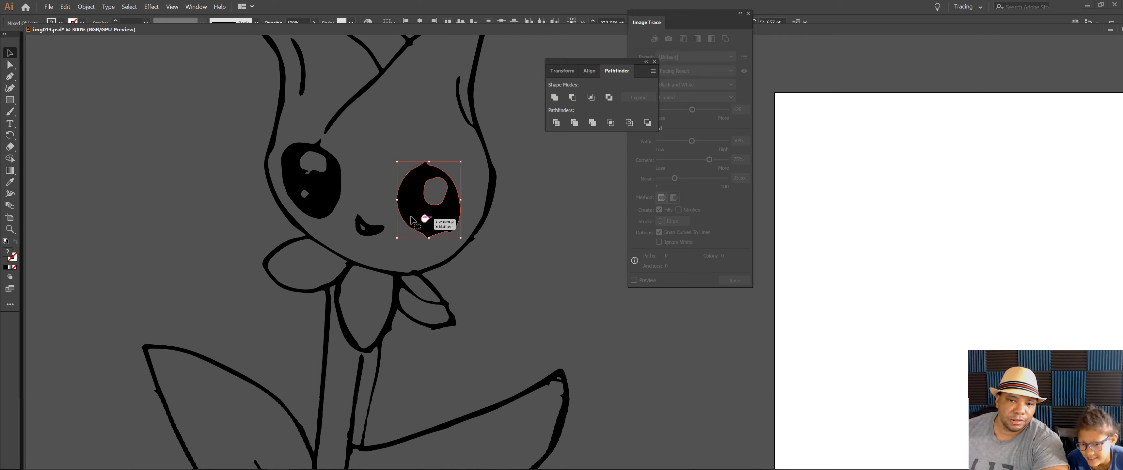
left_click(572, 97)
left_click(459, 285)
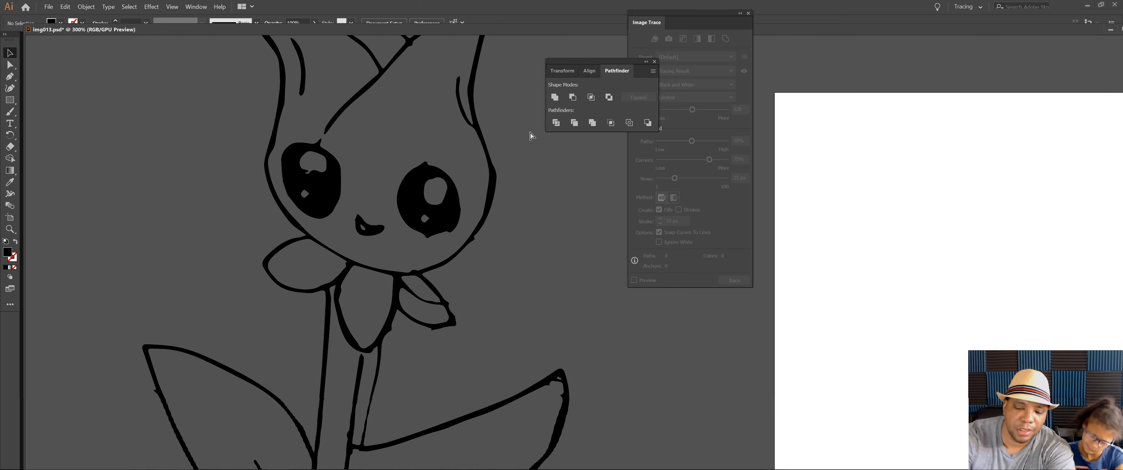
- Select the whole flower and save the document to the Desktop as img013.ai in Illustrator CC format with the default options
key("ctrl+minus")
key("ctrl+minus")
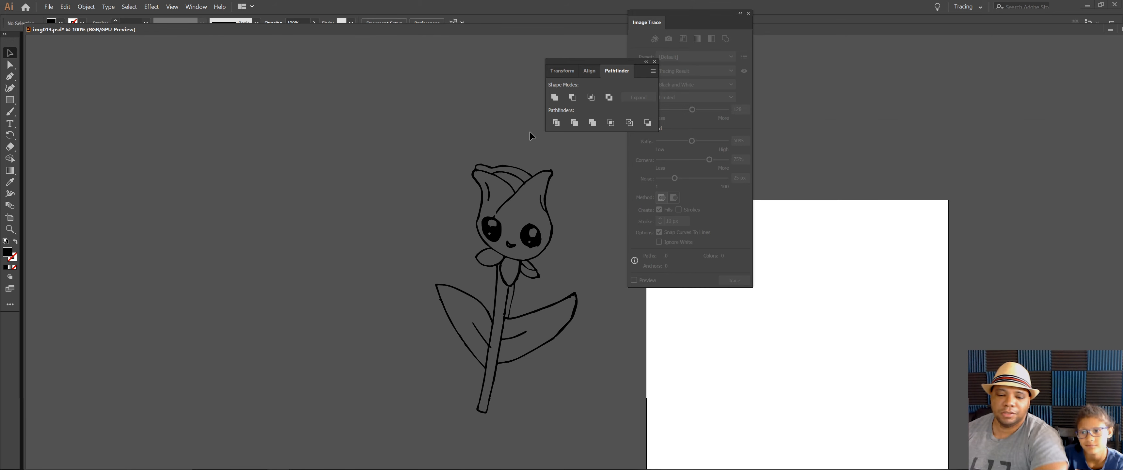
left_click_drag(582, 187, 504, 169)
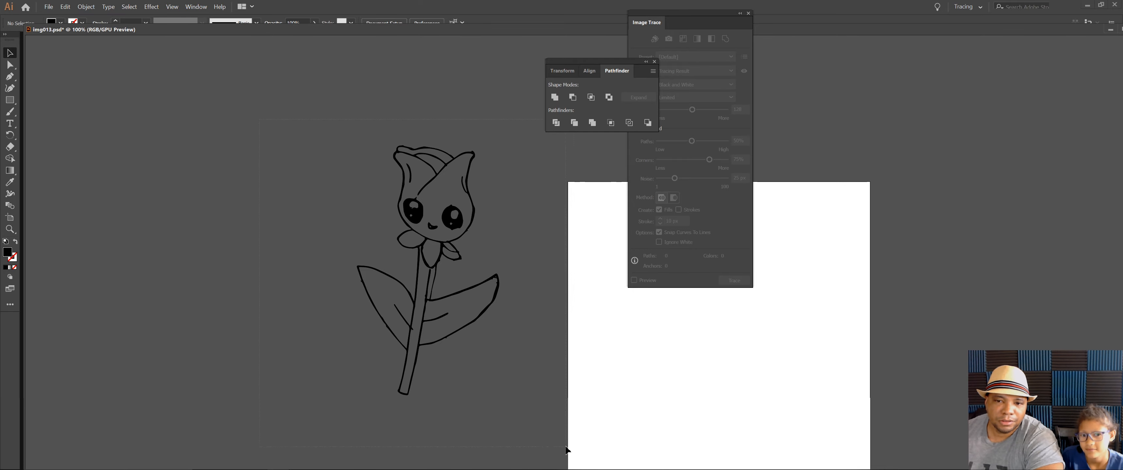
key("ctrl+a")
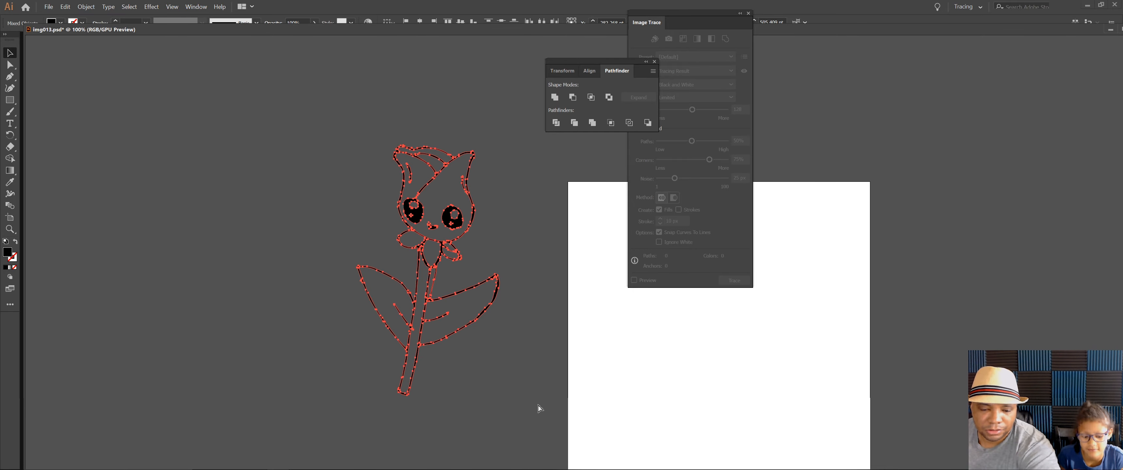
key("ctrl+shift+s")
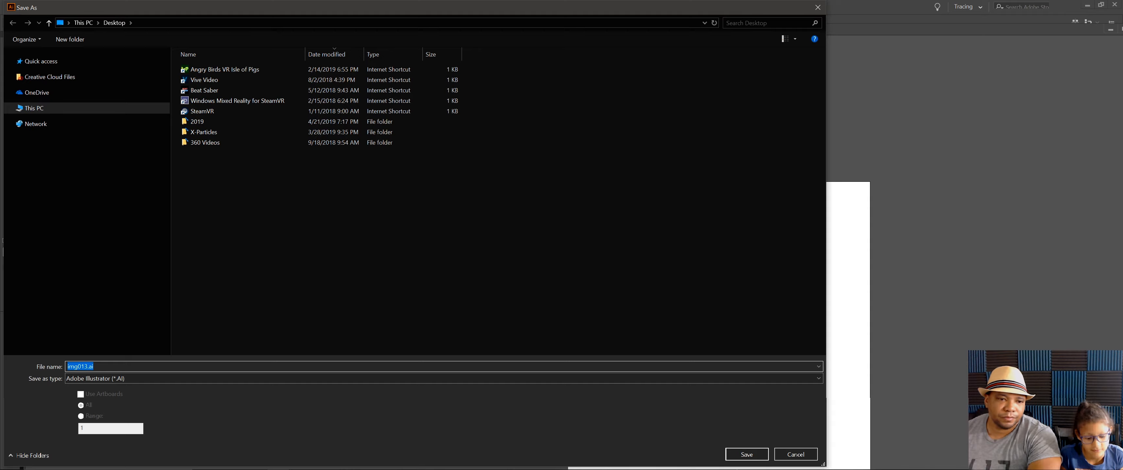
left_click(746, 455)
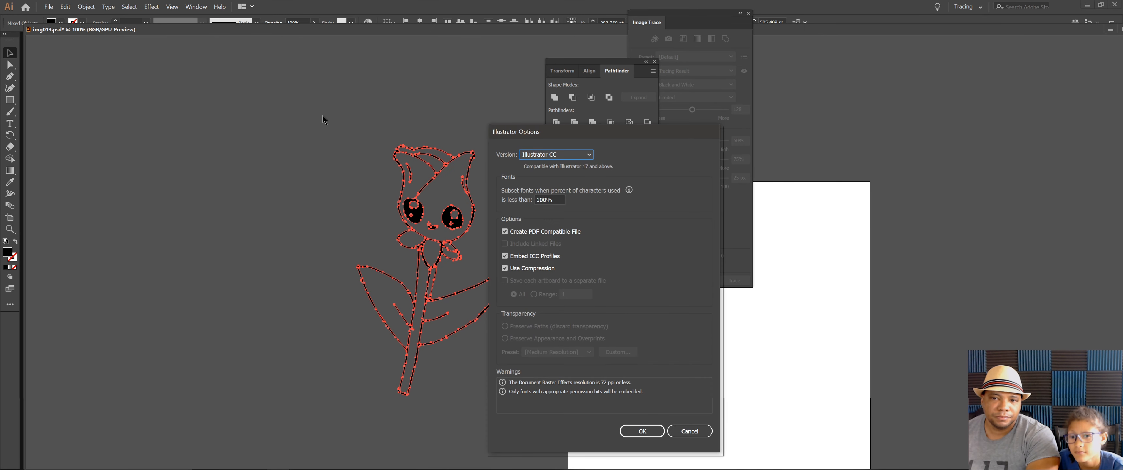
left_click(642, 432)
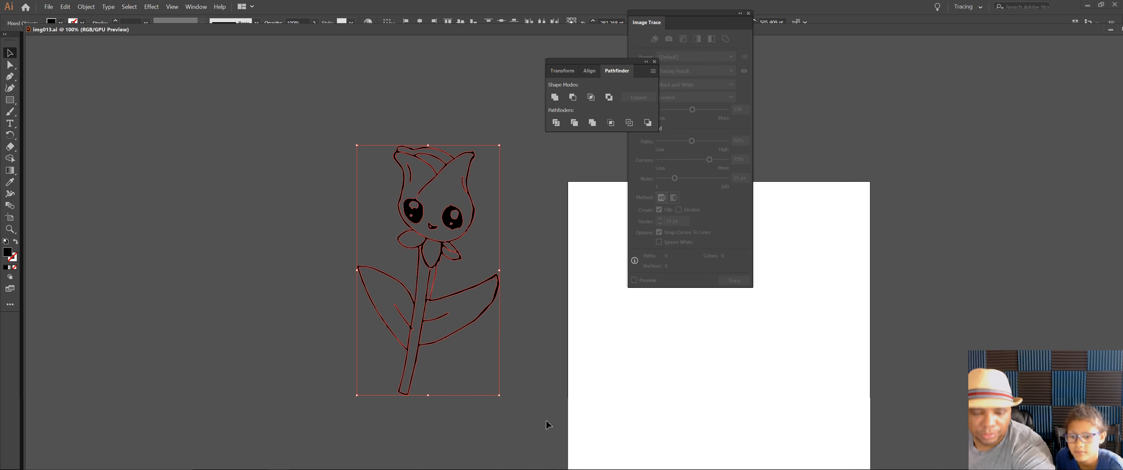
- Copy the entire flower artwork and switch to Photoshop
key("a")
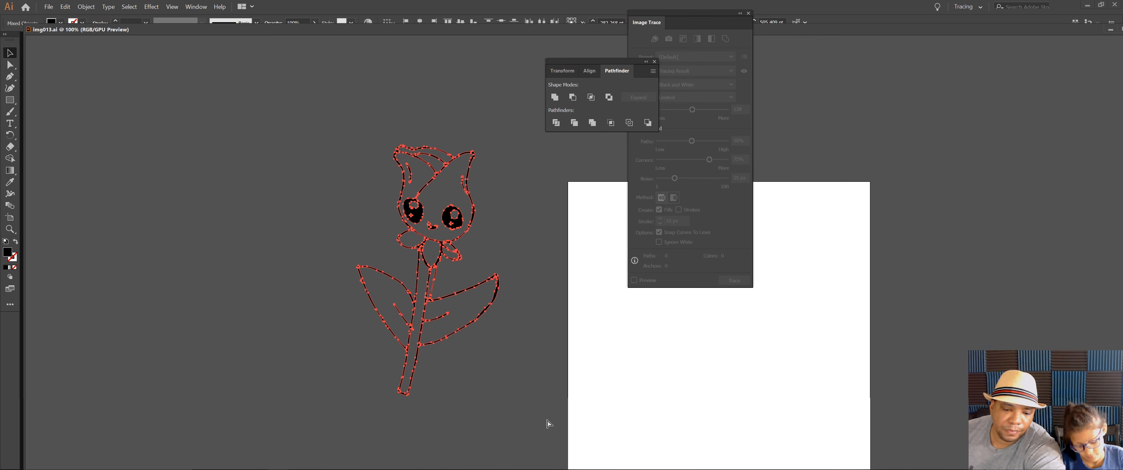
key("v")
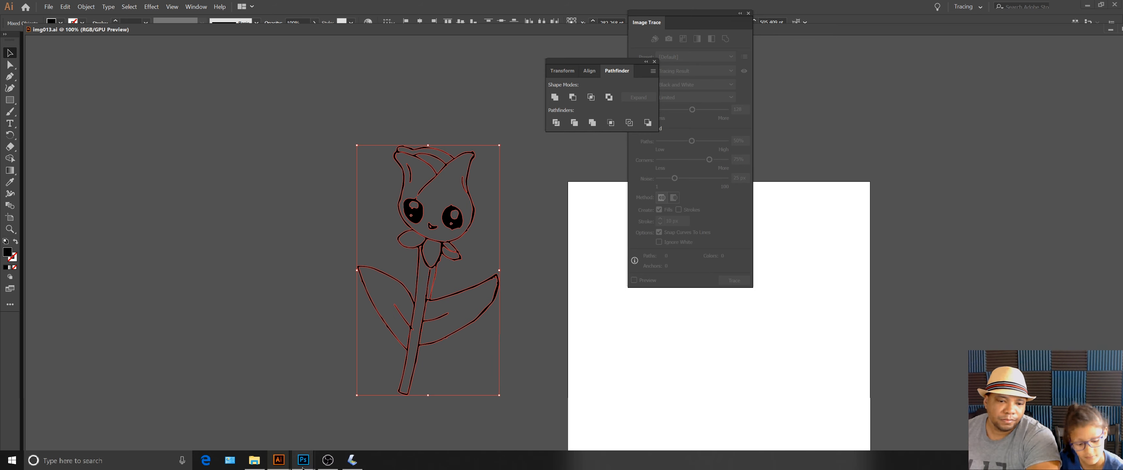
mouse_move(303, 461)
left_click(274, 404)
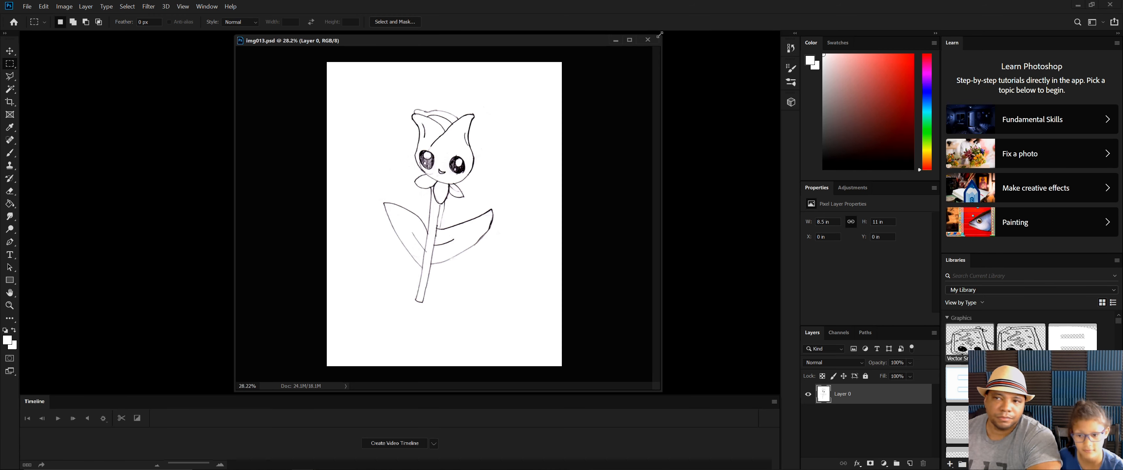
- Minimize the img013.psd window and create a portrait RGB document of 540 × 960 pixels at 72 pixels/inch with a white background
left_click(616, 40)
left_click(27, 7)
left_click(39, 17)
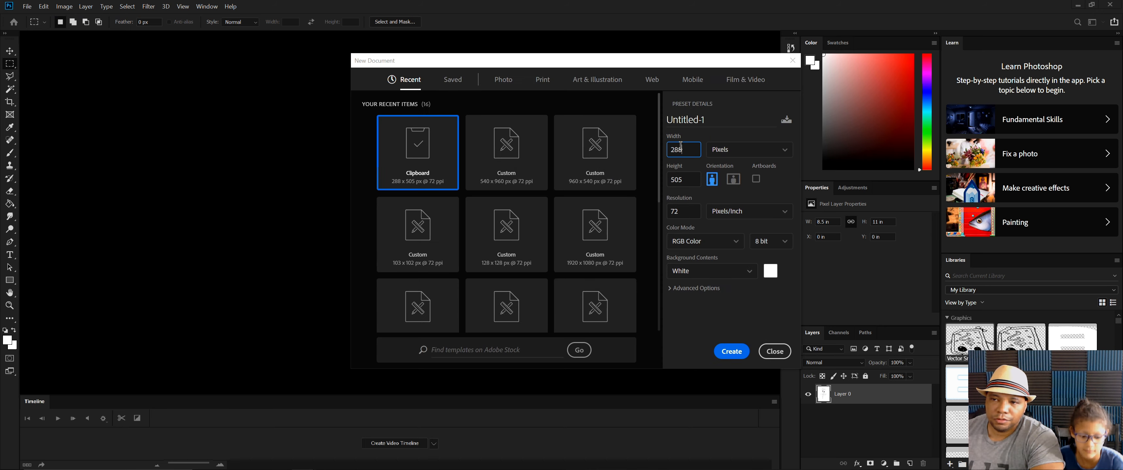
type("923")
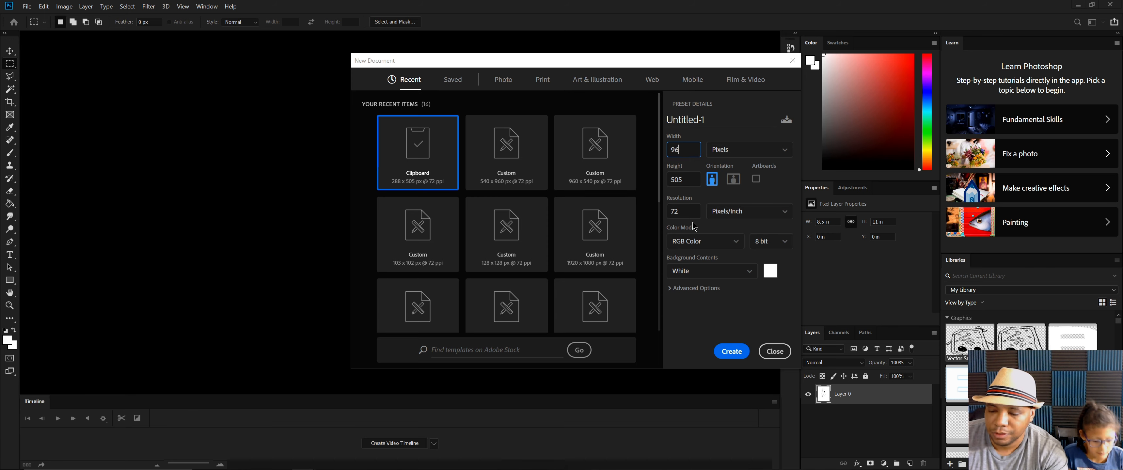
key("Tab")
type("54")
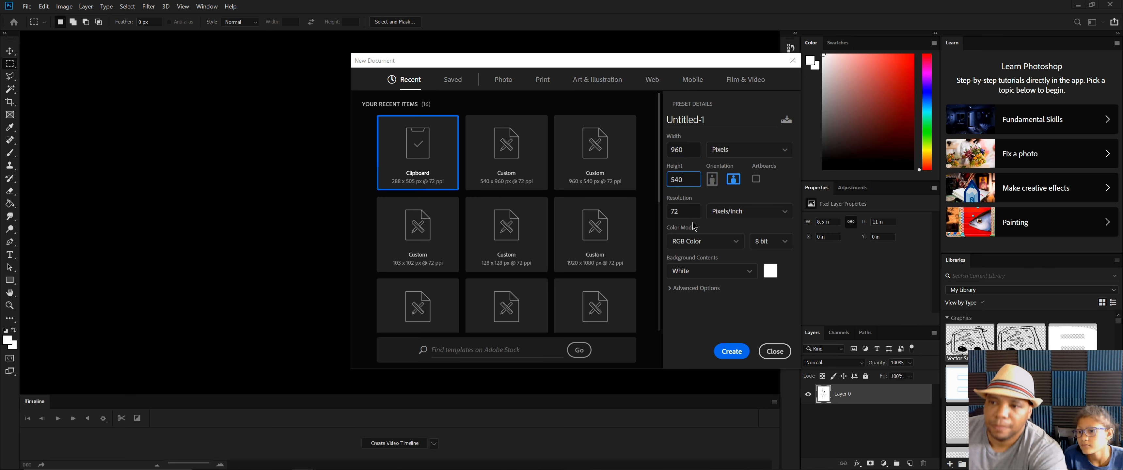
left_click(713, 179)
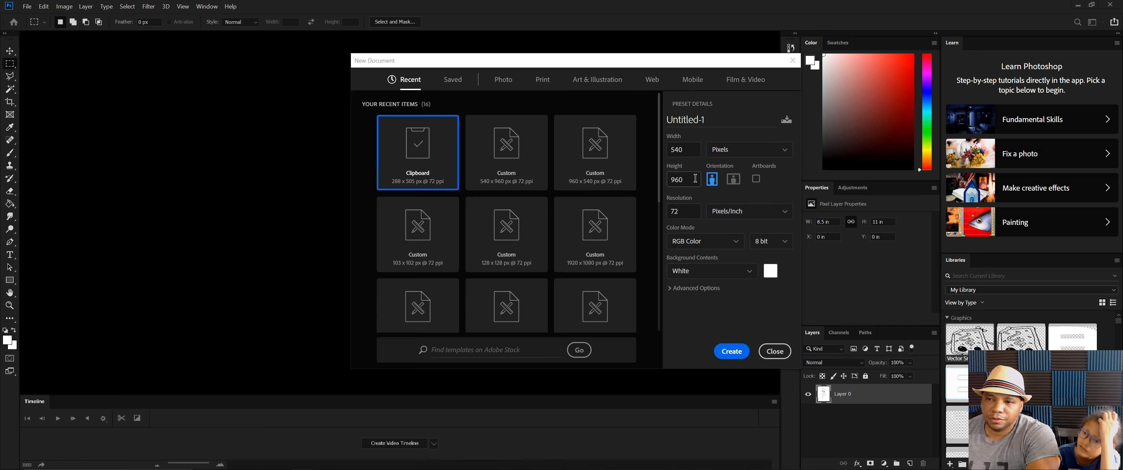
left_click(732, 352)
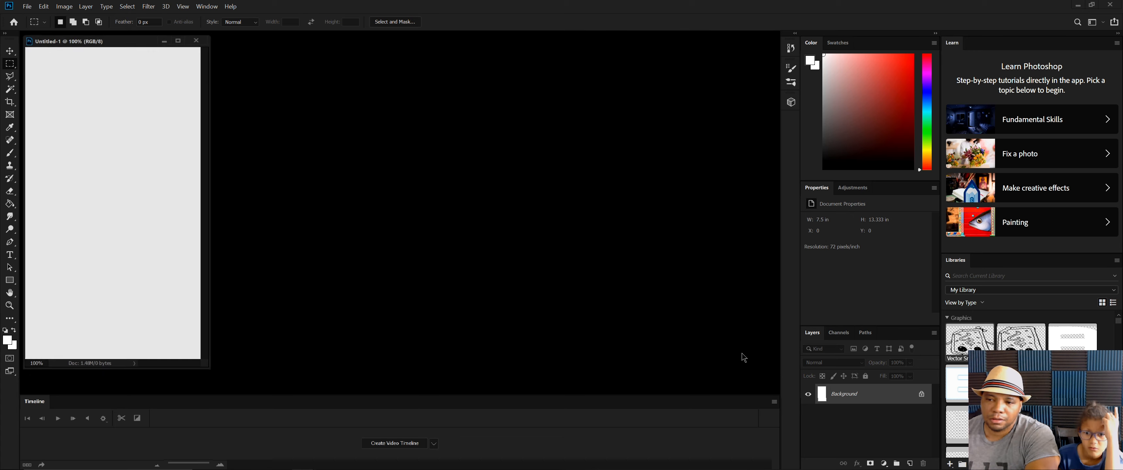
- Move the blank document's window toward the middle of the workspace and paste the copied flower into it as pixels
left_click_drag(128, 40, 317, 75)
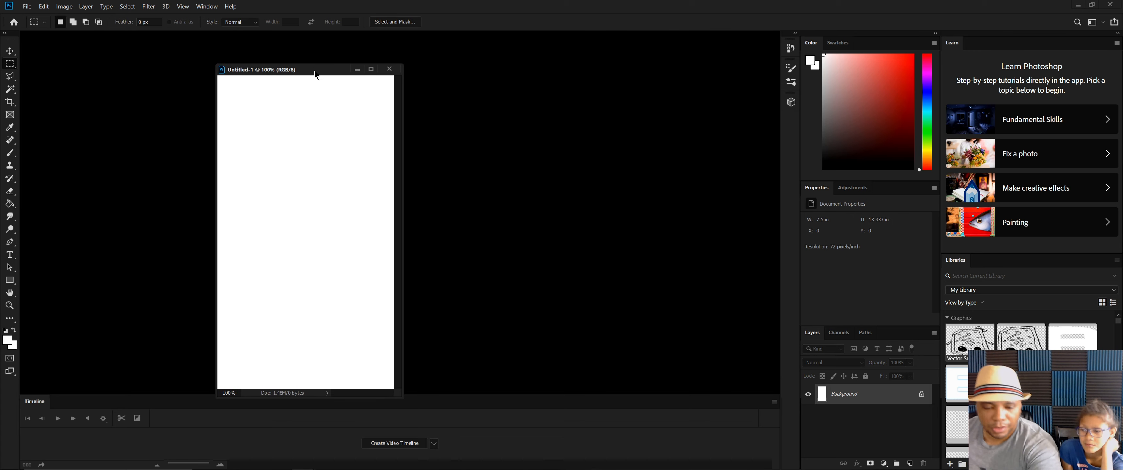
key("ctrl+v")
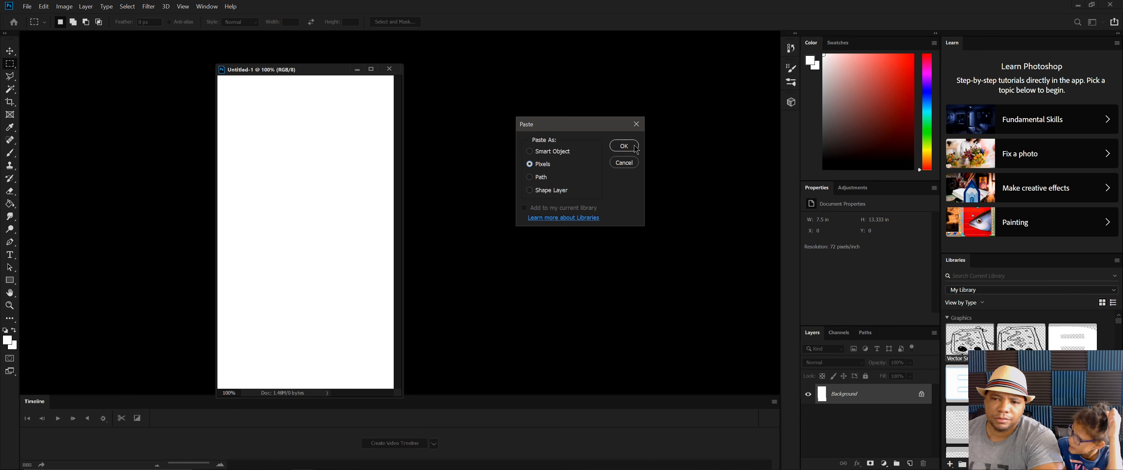
left_click(624, 146)
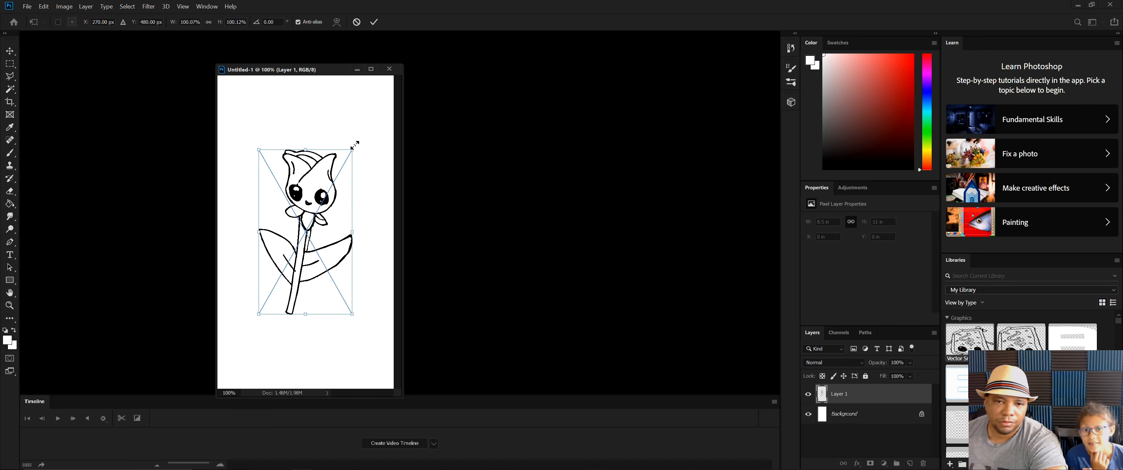
- Scale the pasted flower up to about 178% so it nearly fills the canvas, commit the transform and reposition the document window
left_click_drag(324, 66, 332, 55)
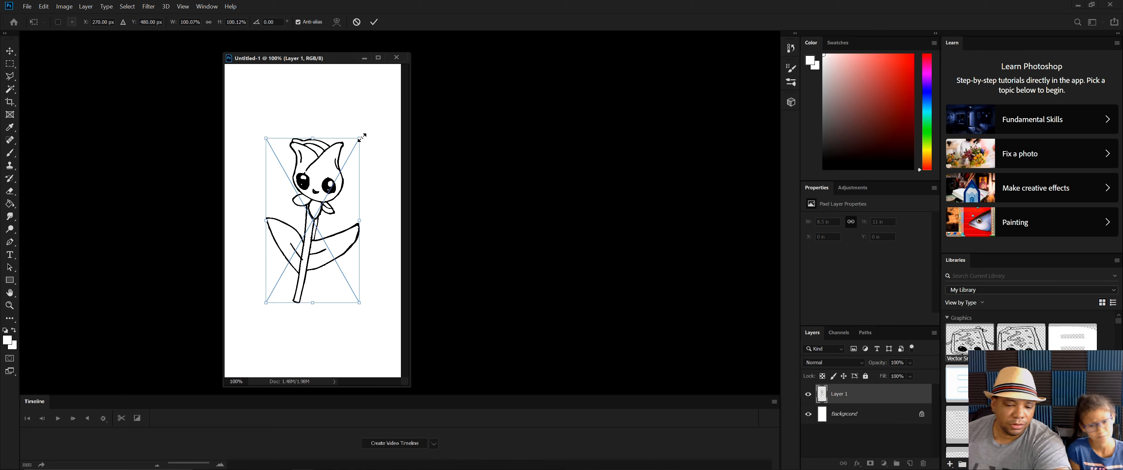
left_click_drag(358, 136, 371, 217)
key("ctrl+z")
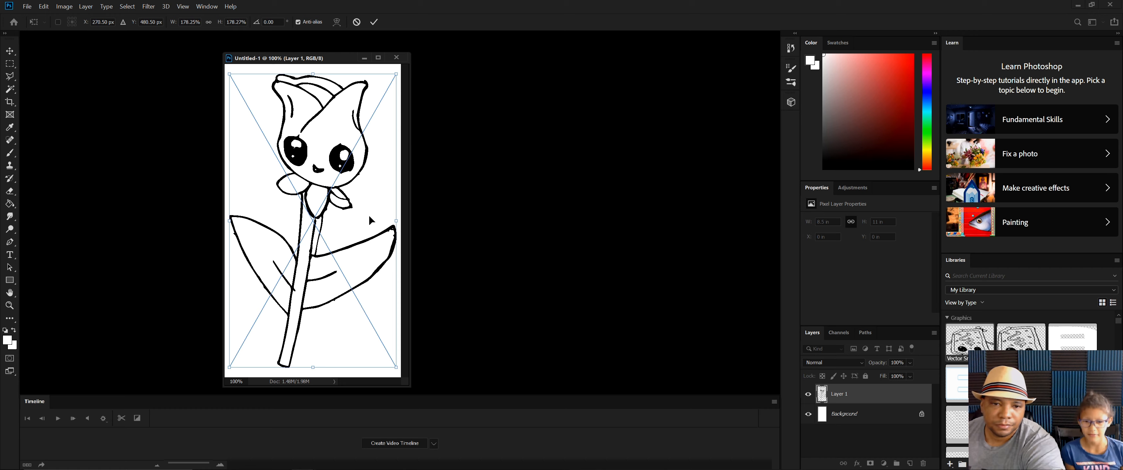
left_click(374, 22)
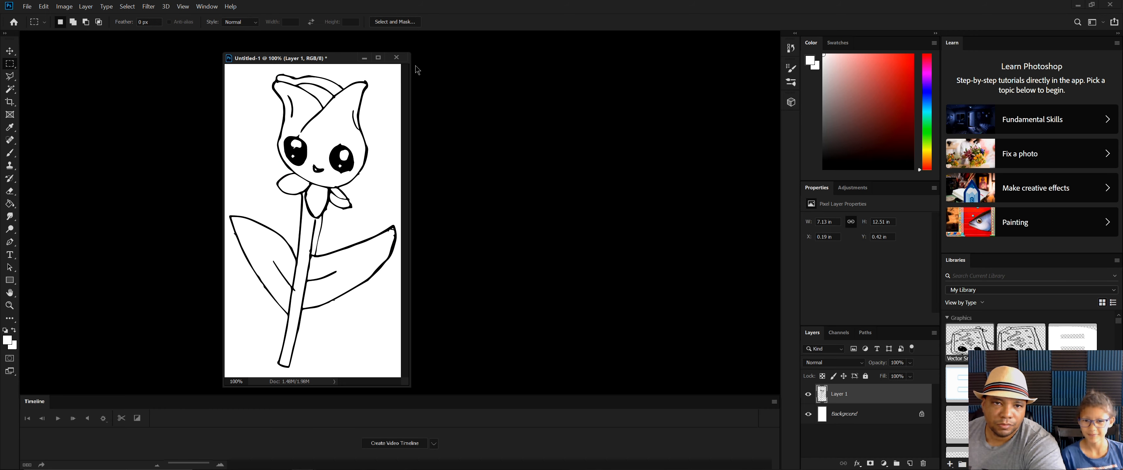
left_click_drag(344, 57, 284, 54)
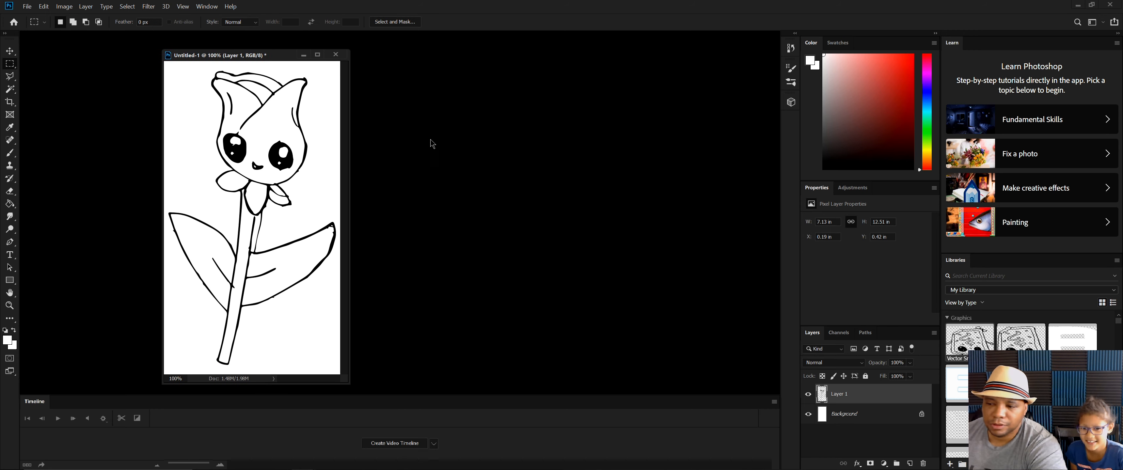
- Unlock the Background layer and switch to the Paint Bucket Tool
left_click(922, 414)
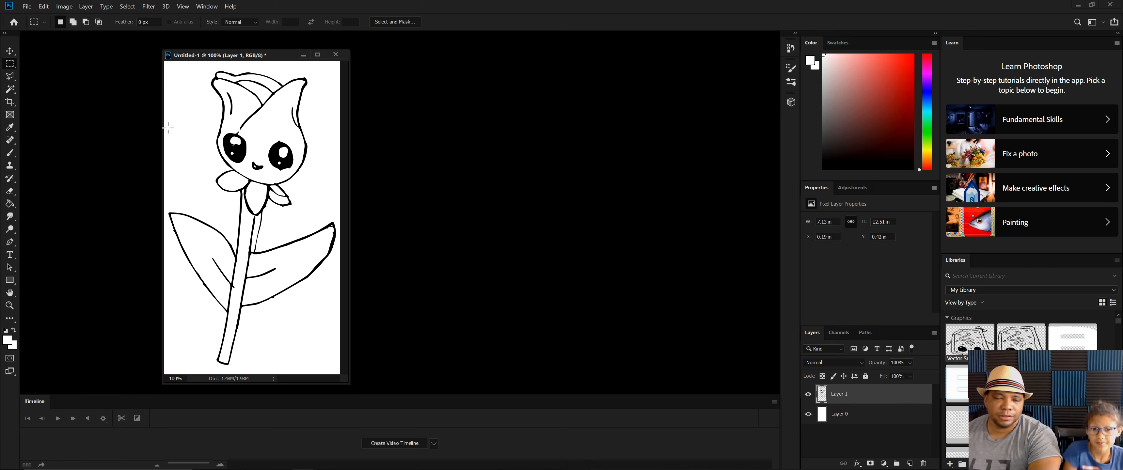
left_click(10, 204)
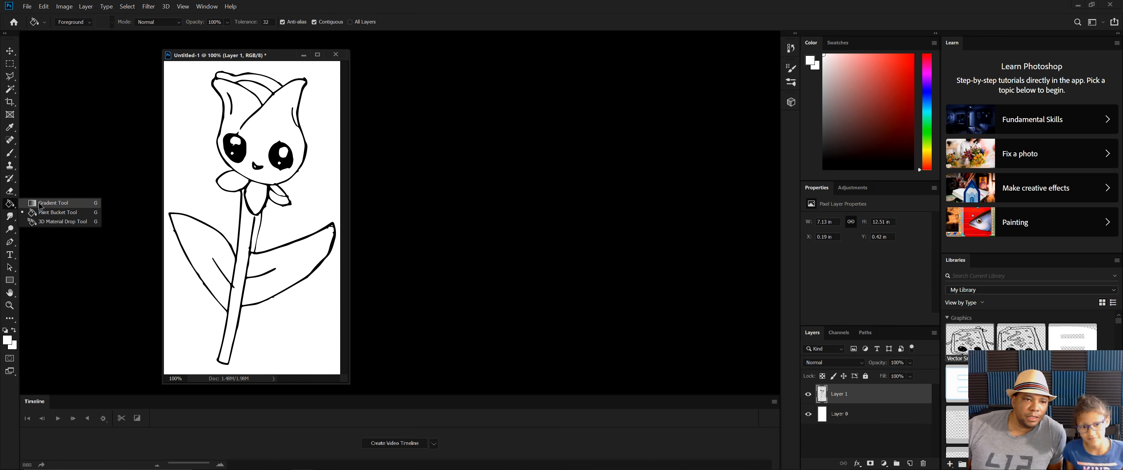
left_click(48, 203)
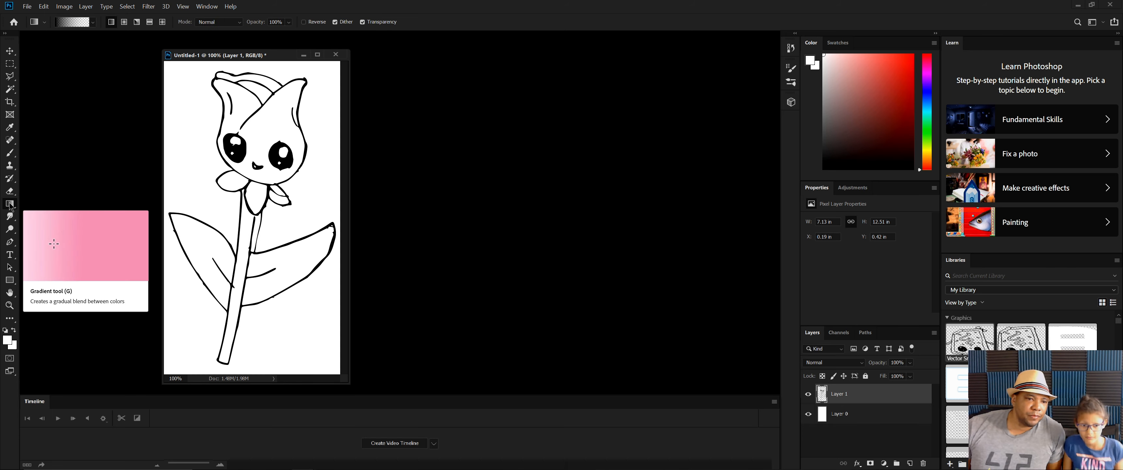
left_click(9, 205)
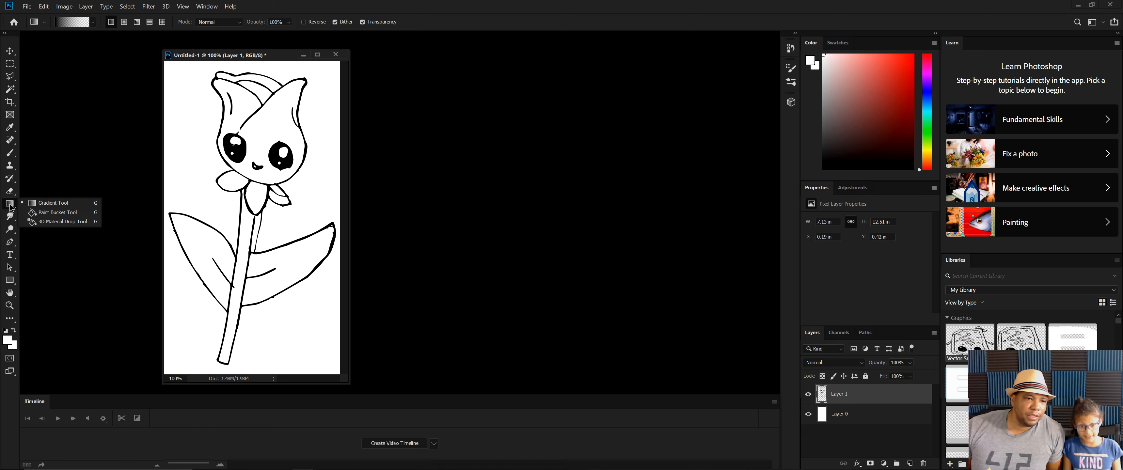
left_click(54, 214)
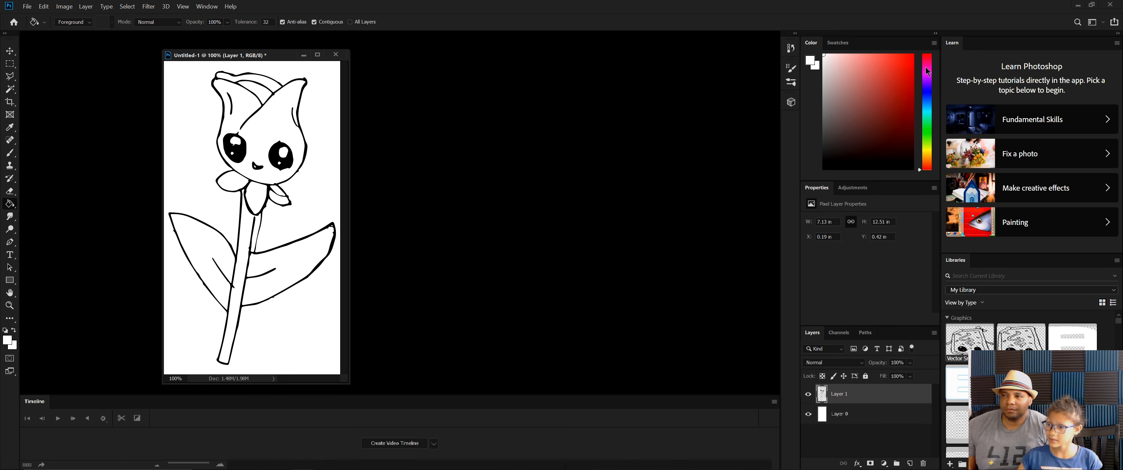
- Fill the flower's front petals and inner petal with bright red
left_click(912, 55)
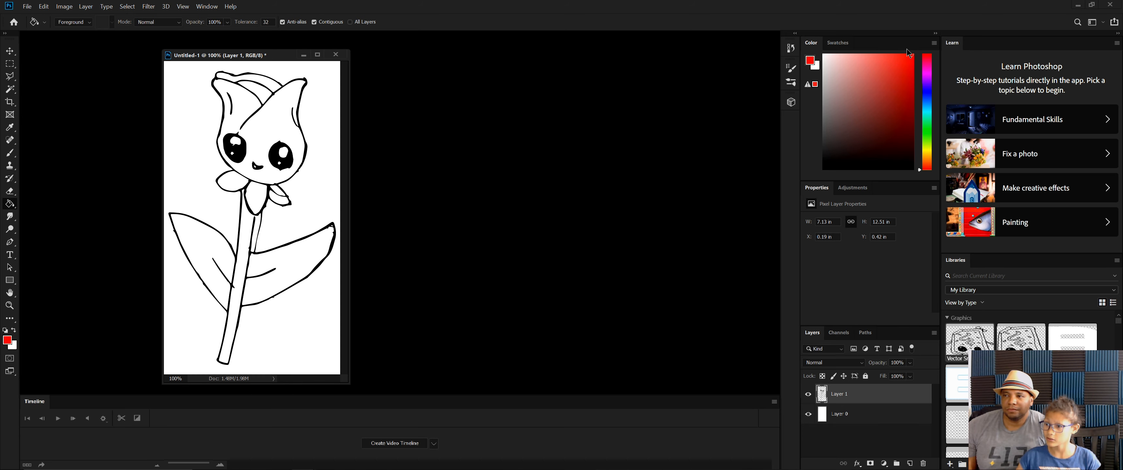
left_click(278, 112)
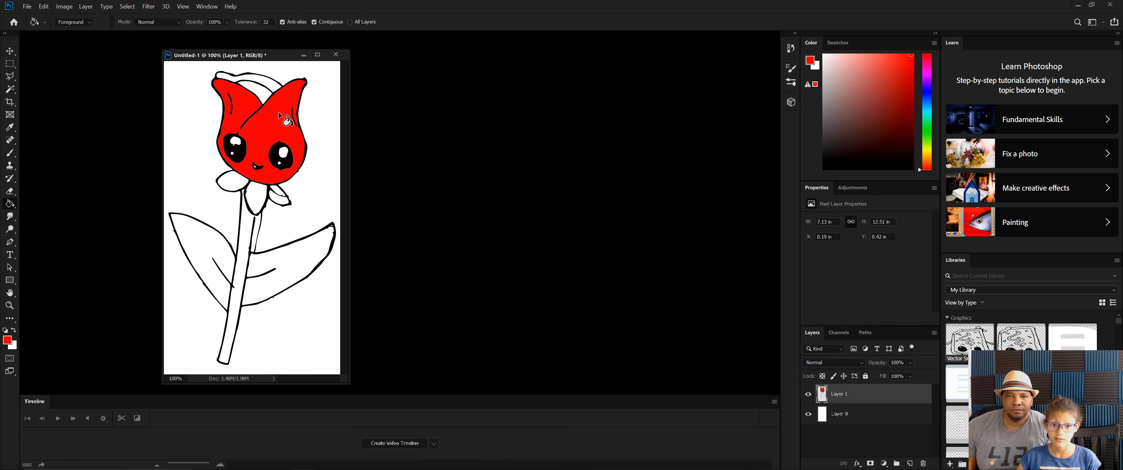
left_click(263, 93)
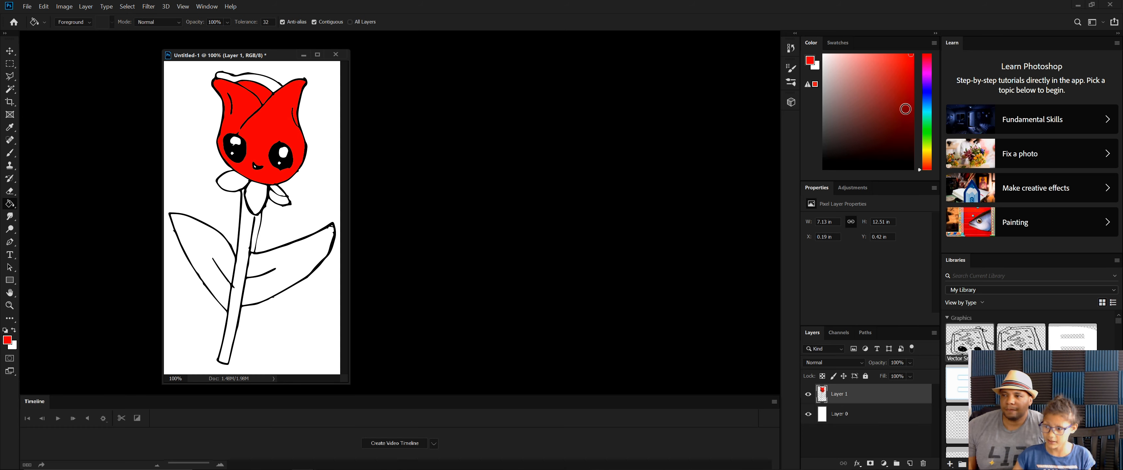
- Refill the front and inner petals with a dark red and fill the white back petal with the same colour
left_click(908, 110)
left_click(268, 130)
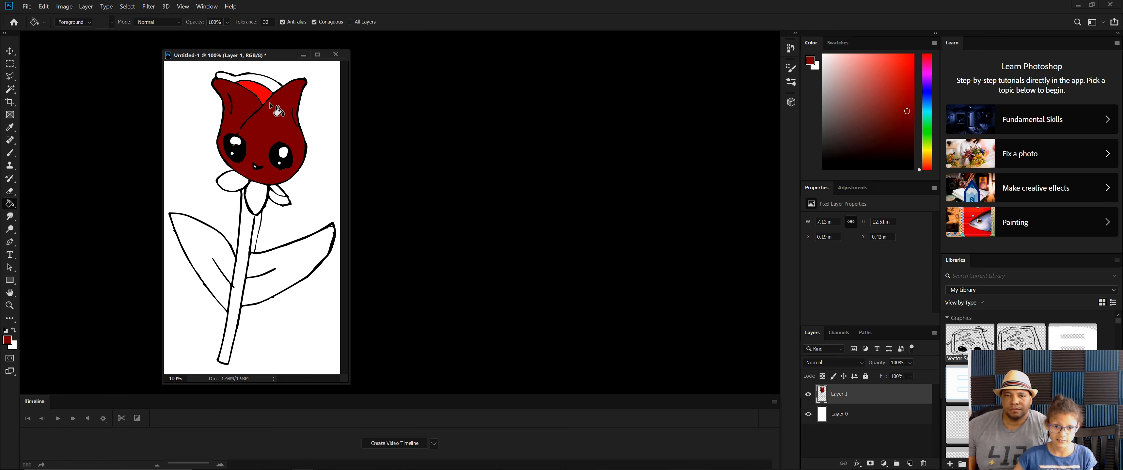
left_click(270, 83)
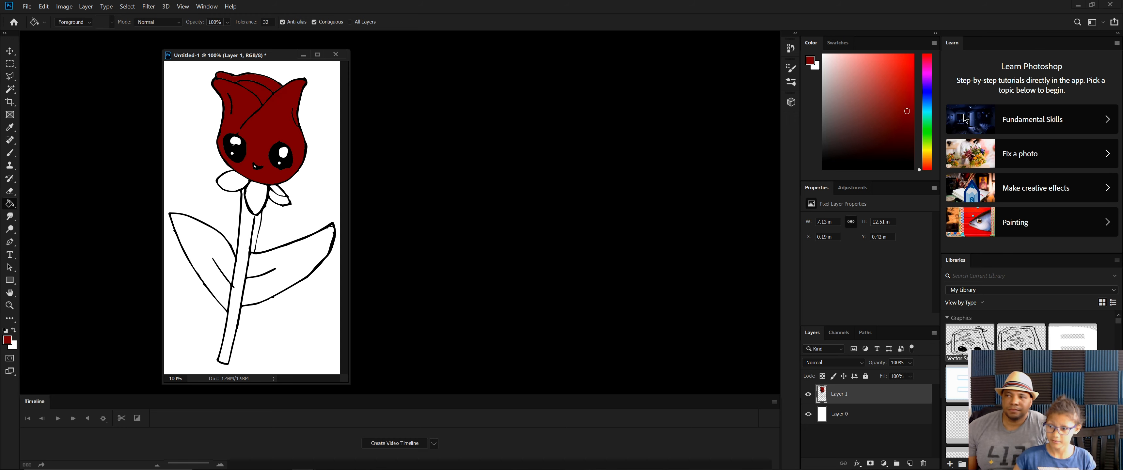
- Recolour the front petals and the outer back petal with a slightly brighter deep red
left_click(909, 97)
left_click(277, 119)
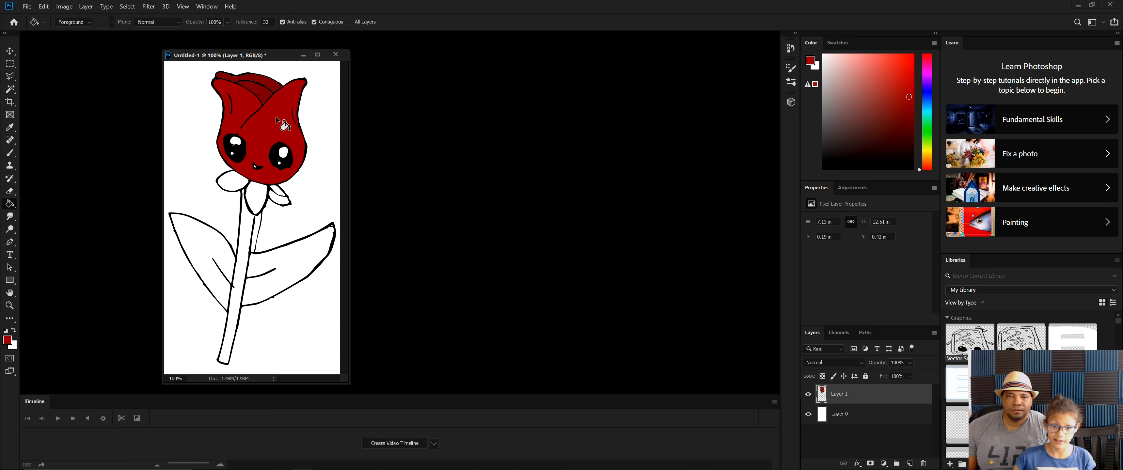
left_click(266, 82)
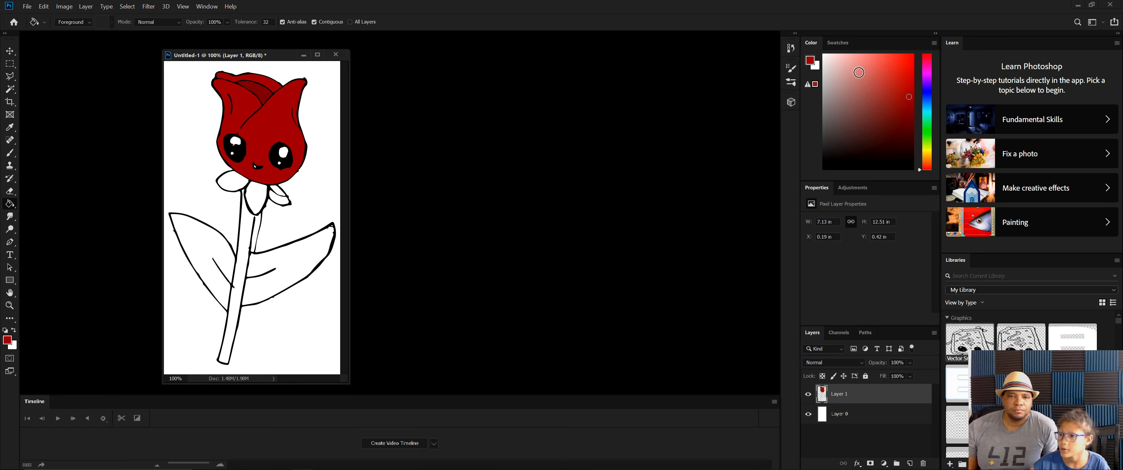
- Enlarge the document window and fill the small white area inside the flower's mouth with a light salmon red
left_click(867, 71)
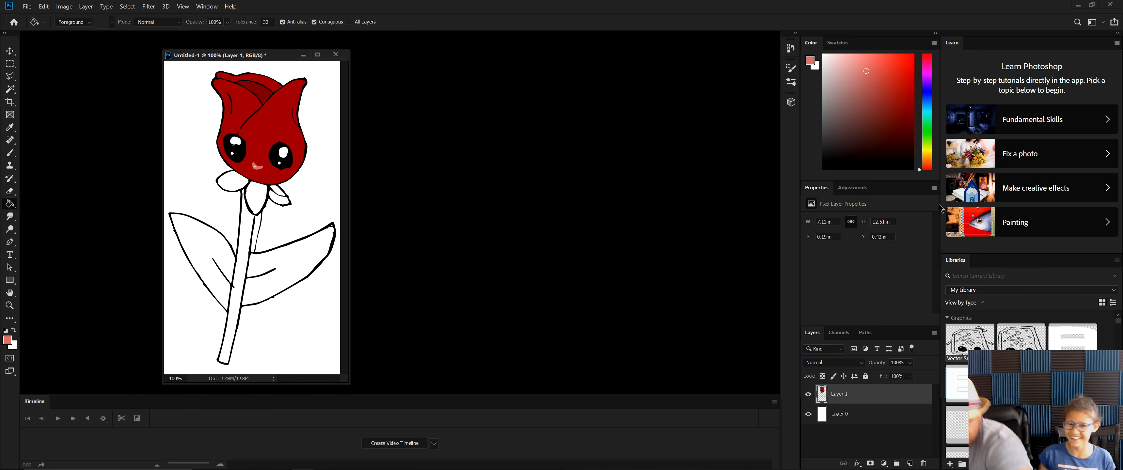
key("ctrl+z")
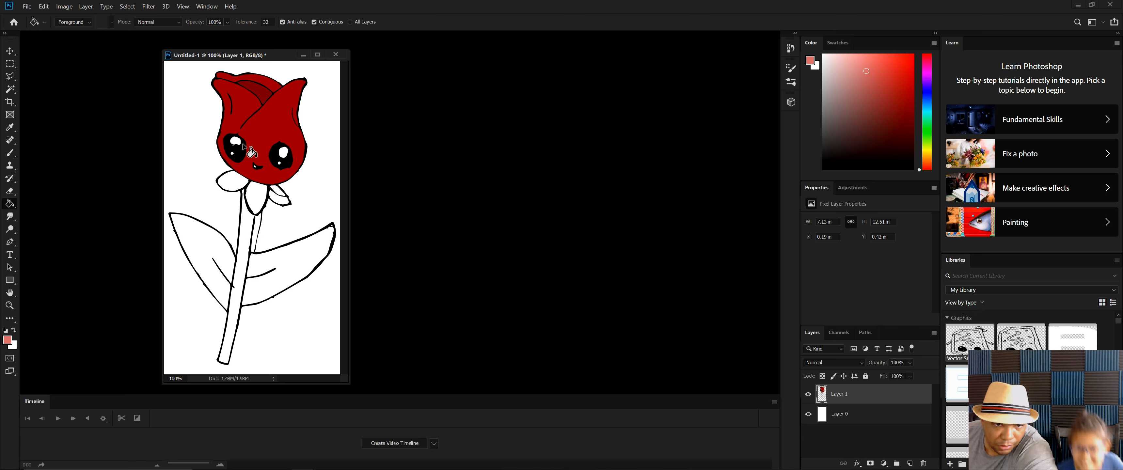
scroll(243, 144, "up", 3)
left_click_drag(347, 384, 516, 469)
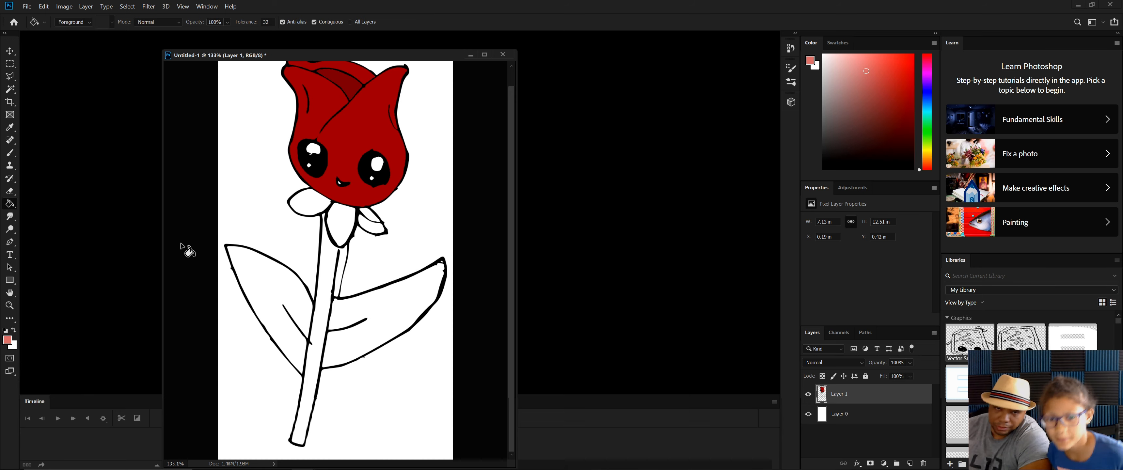
scroll(338, 186, "up", 4)
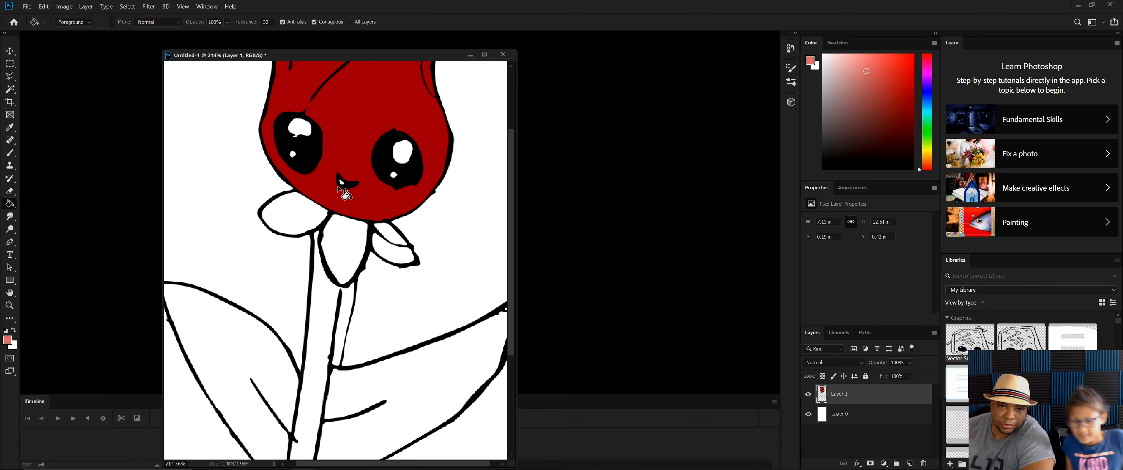
scroll(339, 242, "up", 1)
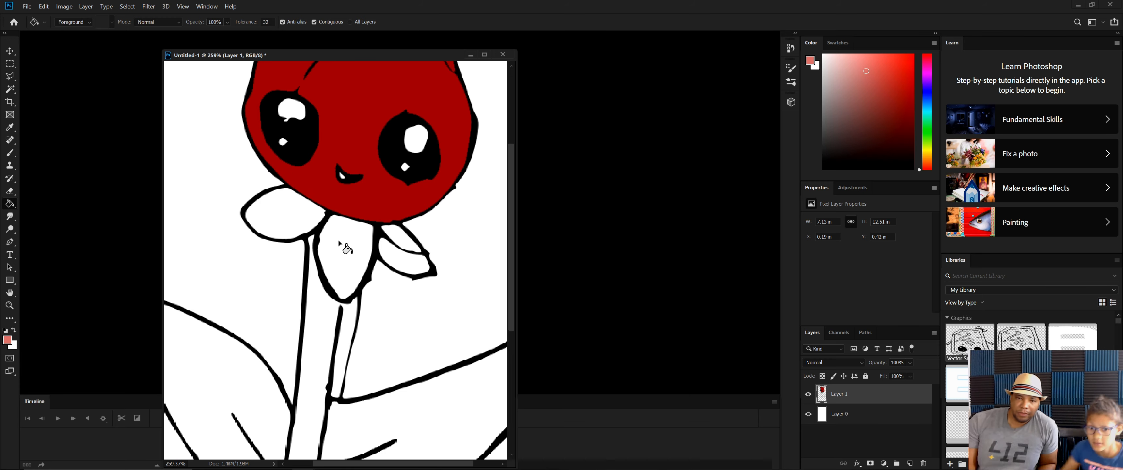
scroll(338, 239, "up", 1)
scroll(342, 157, "up", 3)
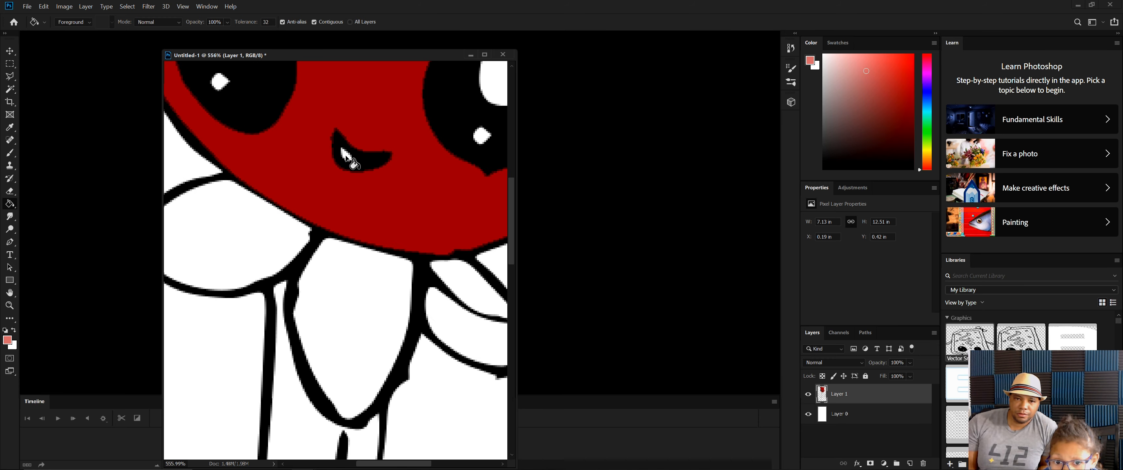
left_click(346, 155)
scroll(349, 174, "down", 5)
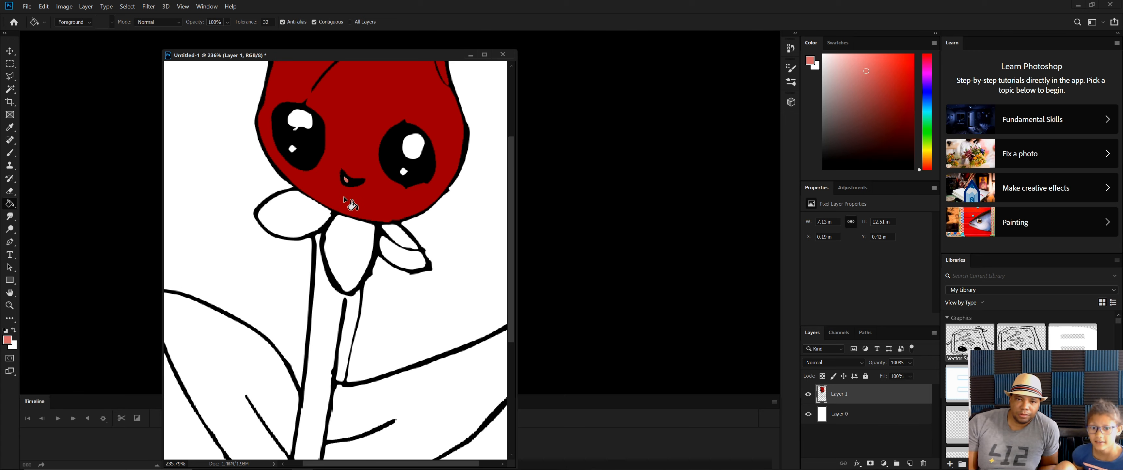
scroll(342, 196, "down", 1)
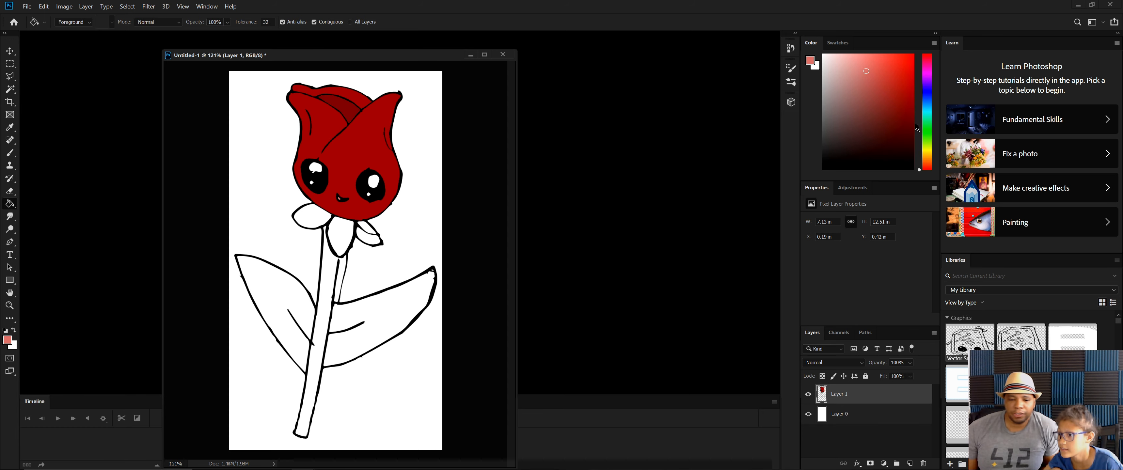
- Fill the sepals under the flower head and the stem with a light green
left_click(926, 133)
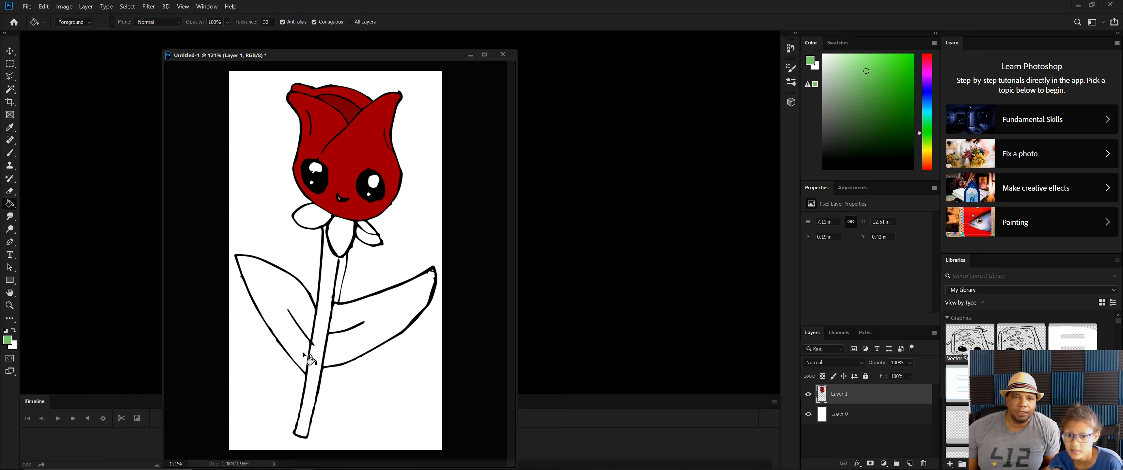
left_click(339, 240)
left_click(310, 215)
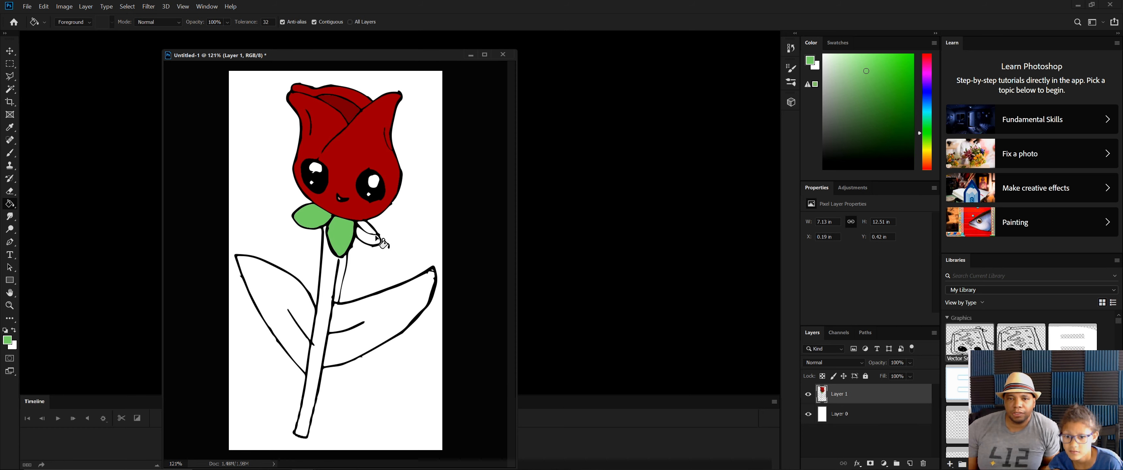
left_click(372, 239)
left_click(328, 303)
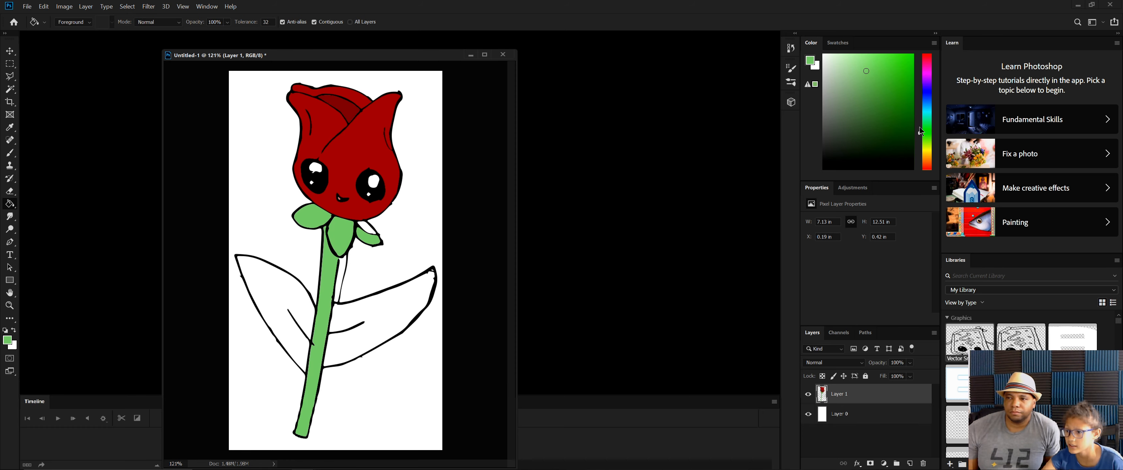
- Fill the right sepal's lower part with dark green and its upper part with a medium green
left_click(899, 134)
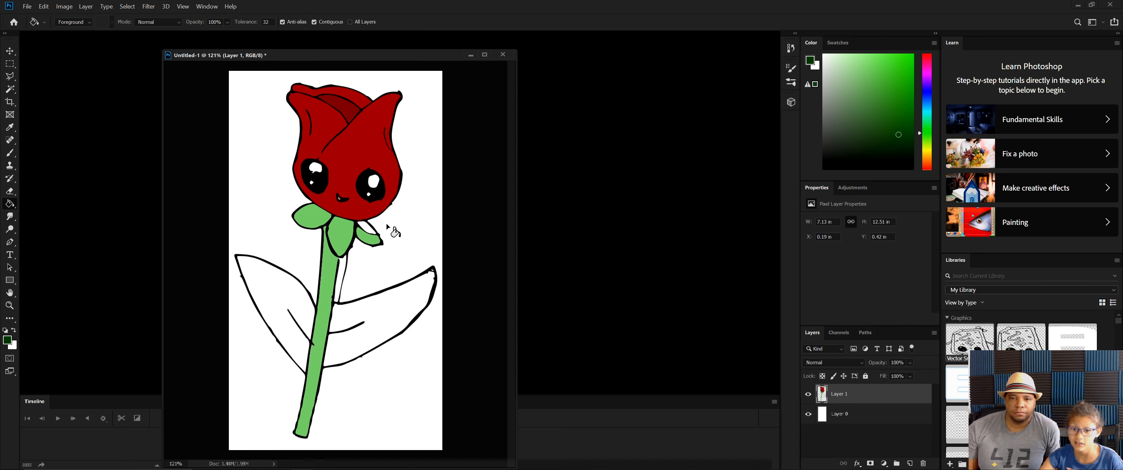
left_click(367, 227)
left_click(370, 230)
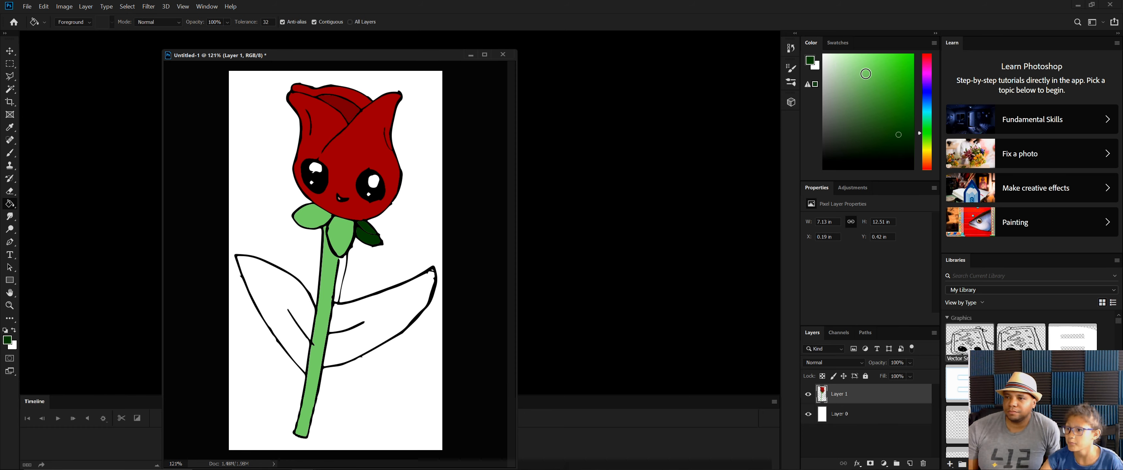
left_click(884, 71)
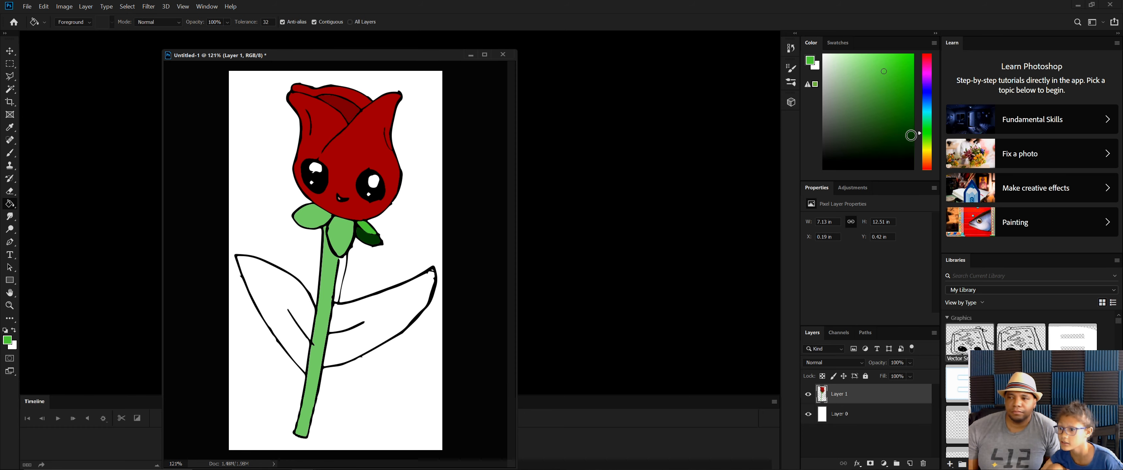
- Try bright green on the stem, and replace it with a very dark green fill
left_click(912, 57)
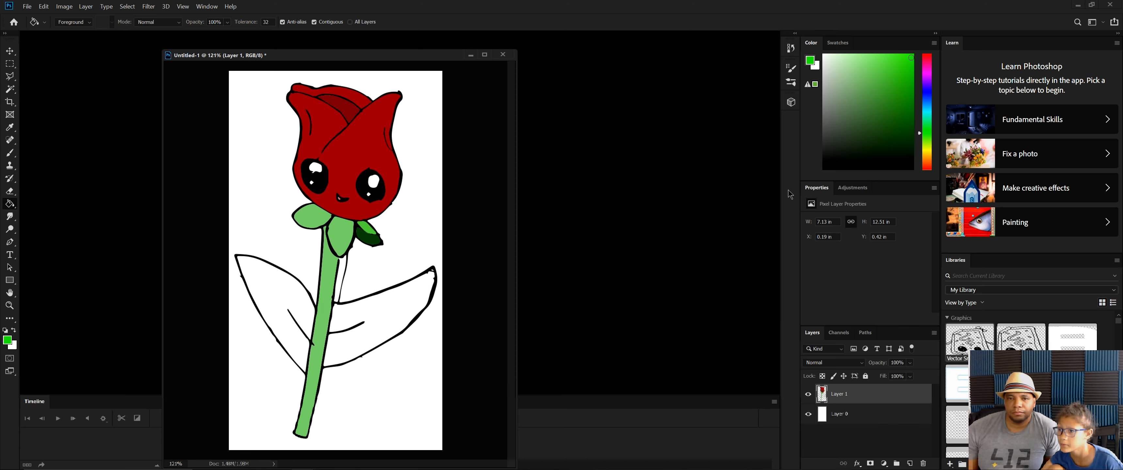
left_click(325, 299)
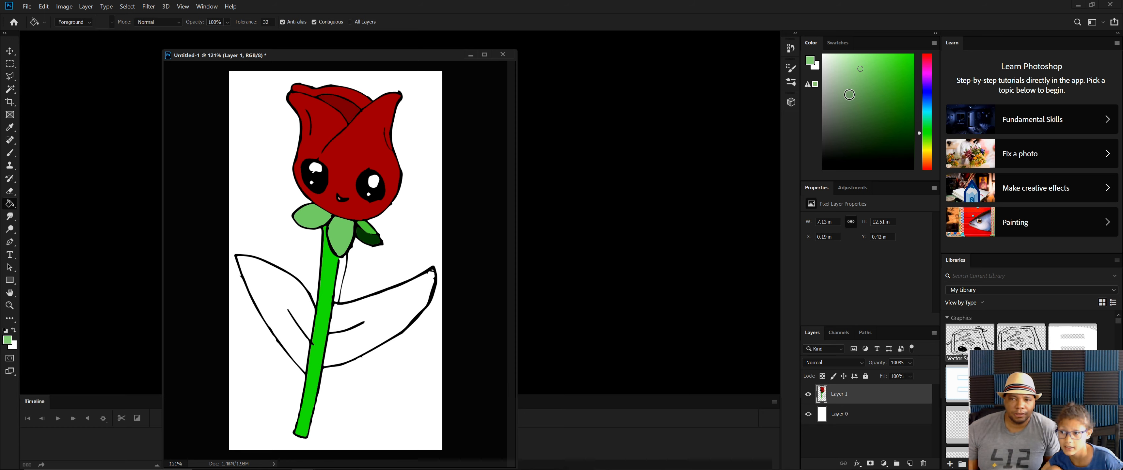
left_click(898, 140)
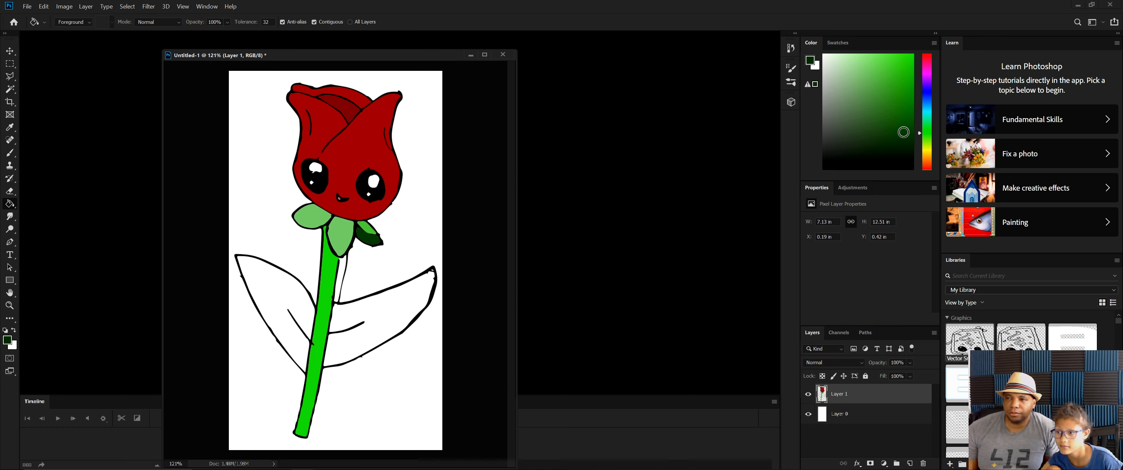
left_click(871, 142)
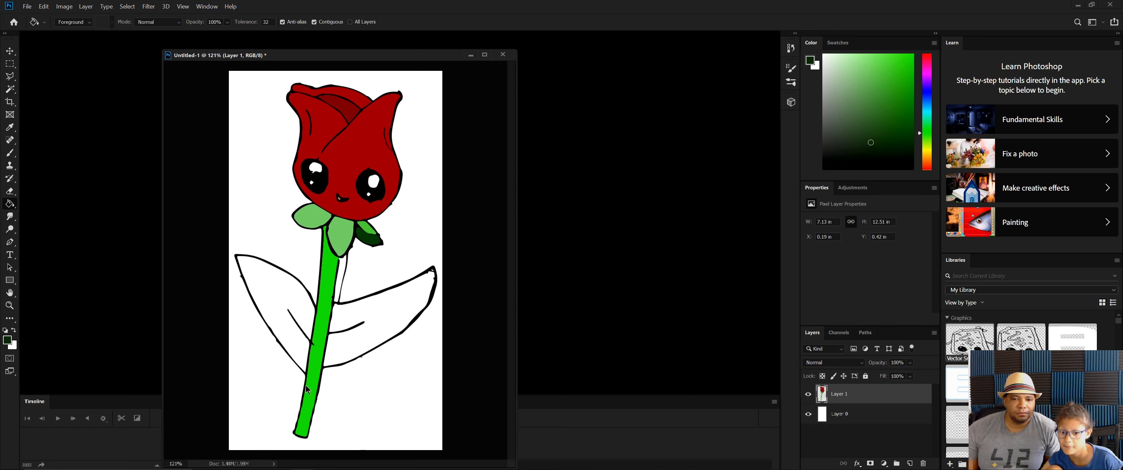
left_click(315, 398)
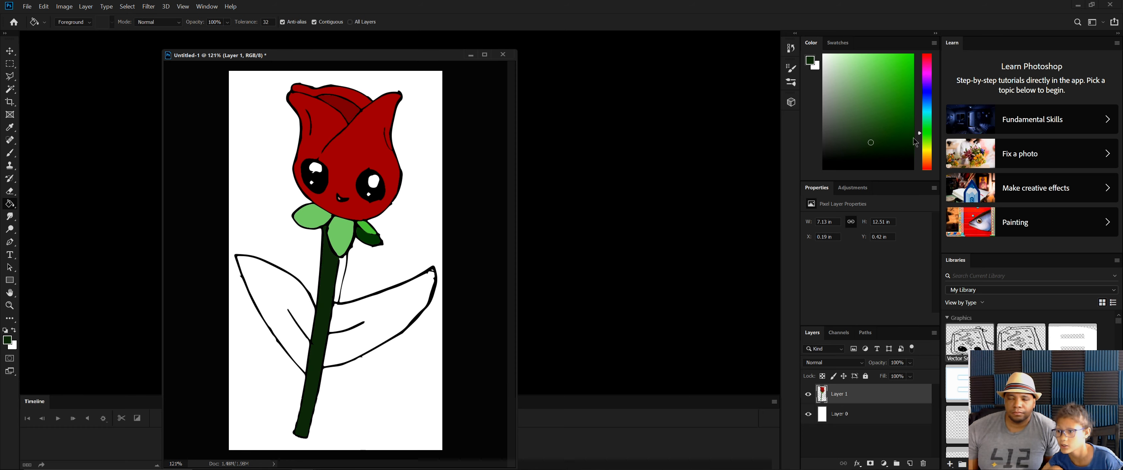
- Refill the stem with a dark green and the left and middle sepals with a slightly brighter dark green
left_click(892, 130)
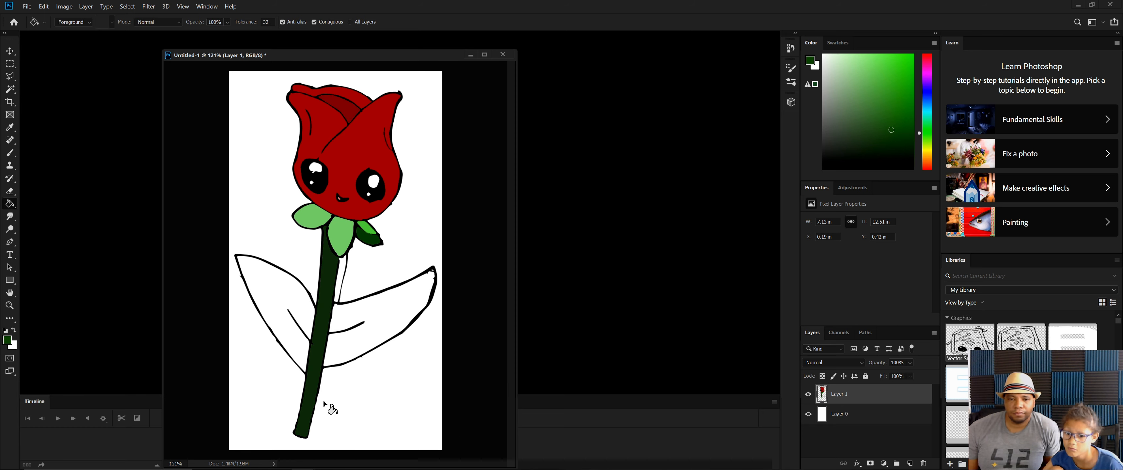
left_click(307, 401)
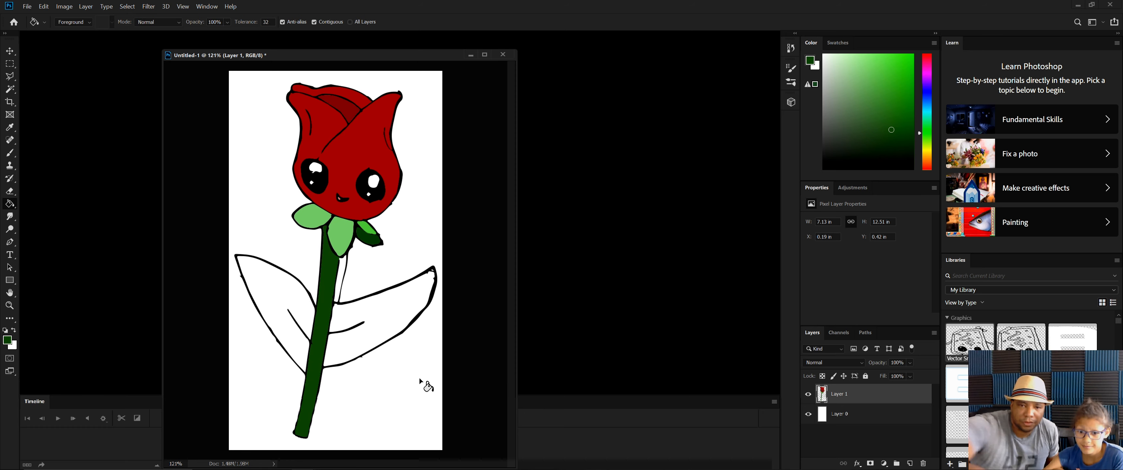
mouse_move(891, 122)
left_mouse_down()
mouse_move(905, 107)
mouse_move(899, 121)
left_mouse_up()
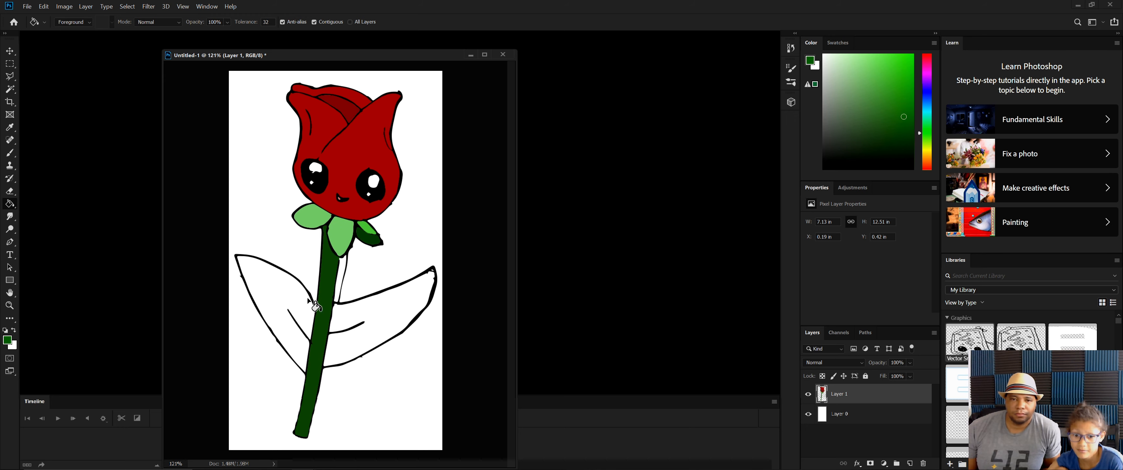
left_click(308, 216)
left_click(348, 241)
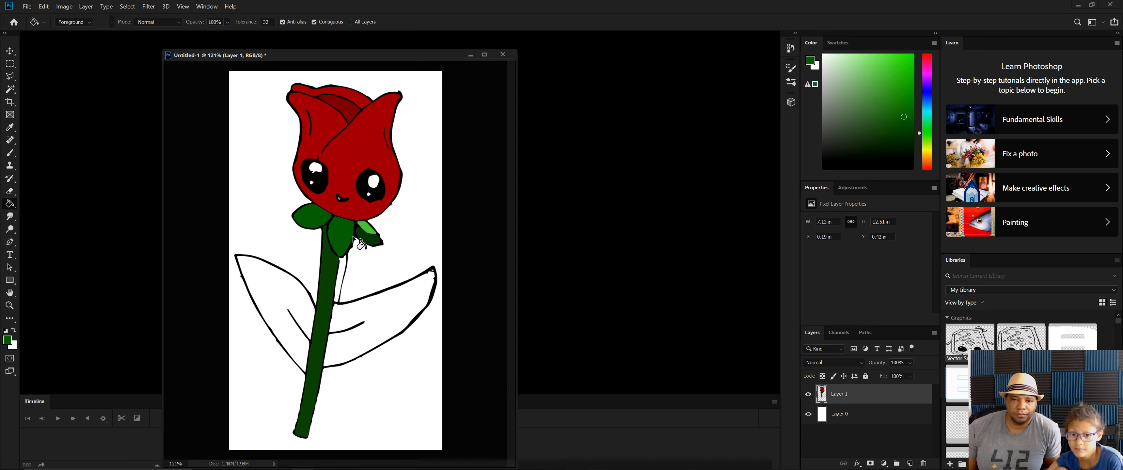
- Pick a medium green, undo the fill that recolours the outlines, and fill the middle and left sepals and the right sepal's lower part
left_click_drag(907, 118, 900, 102)
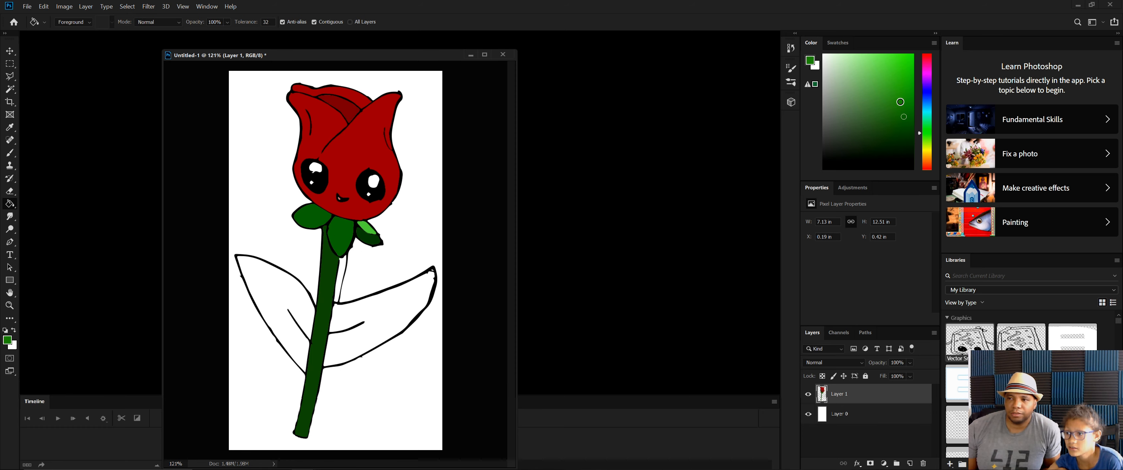
left_click(355, 232)
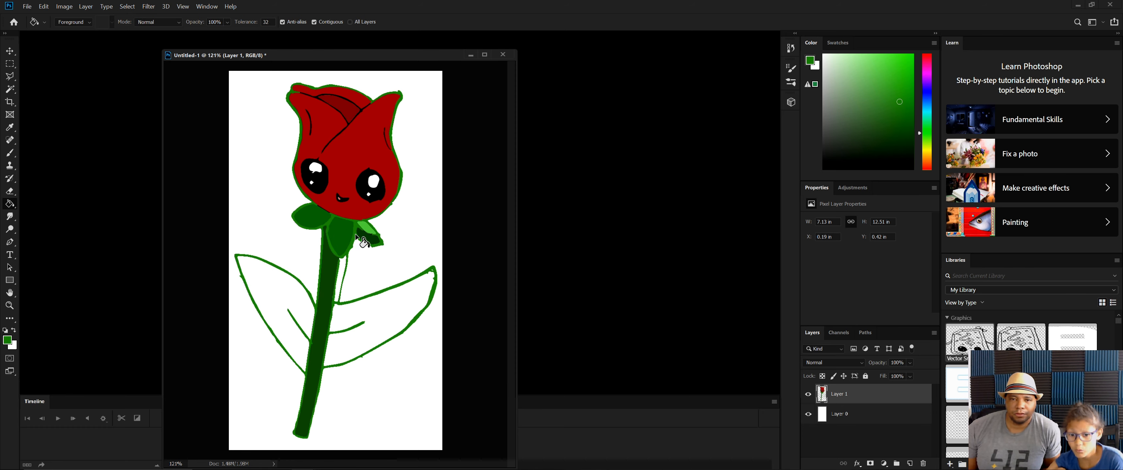
key("ctrl+z")
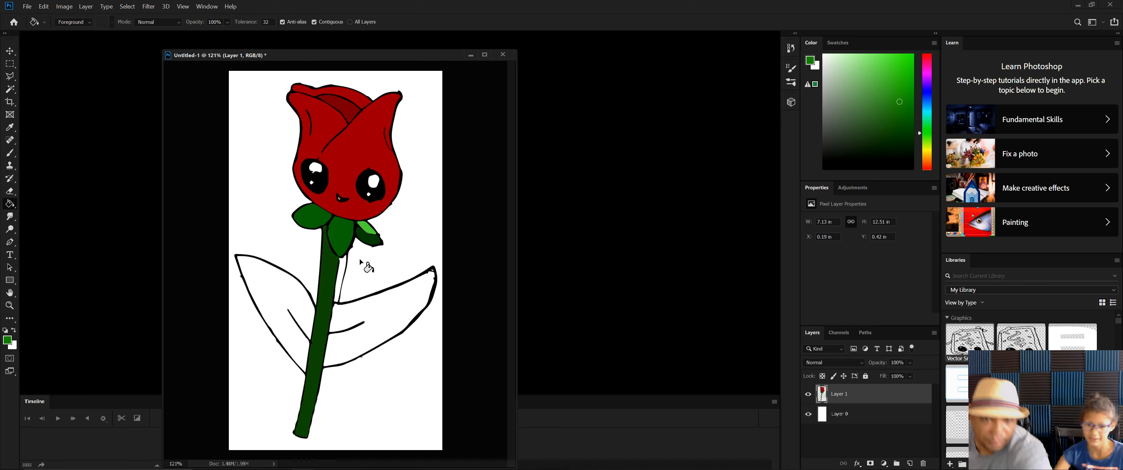
left_click(336, 249)
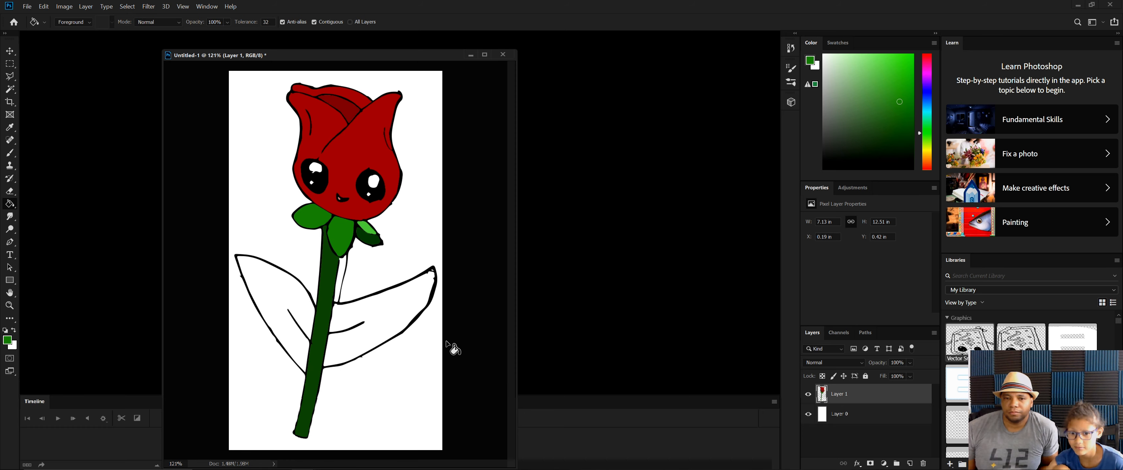
left_click(373, 246)
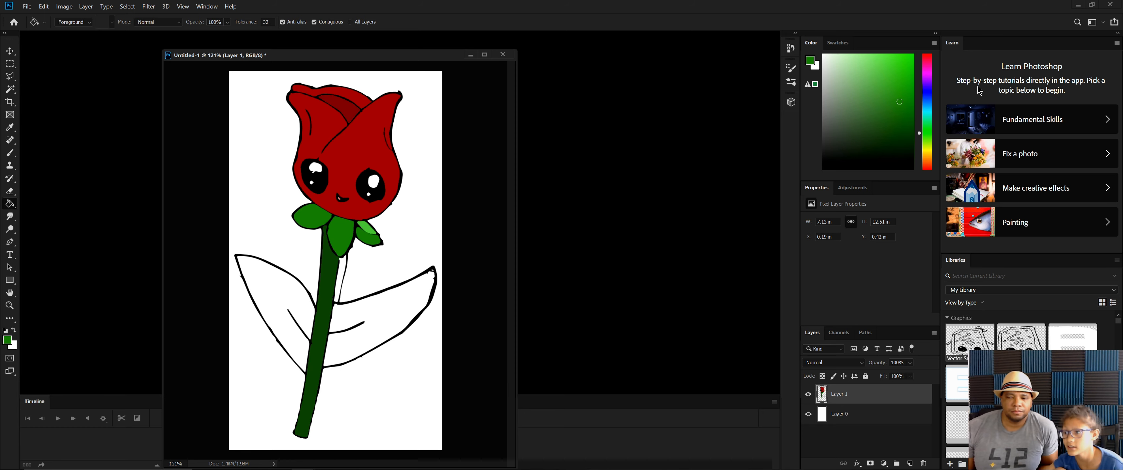
- Try a bright green fill on both large leaves
left_click_drag(910, 57, 911, 60)
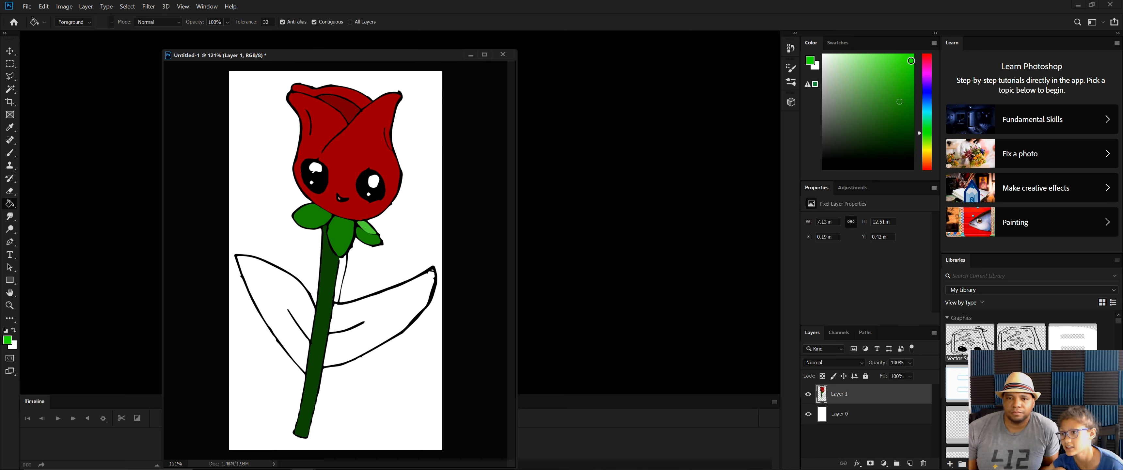
left_click(384, 322)
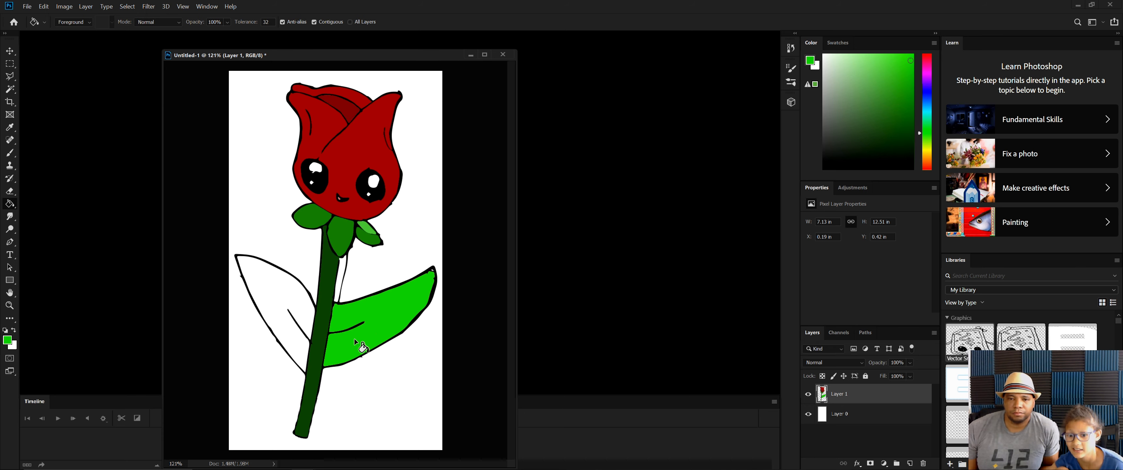
left_click(279, 311)
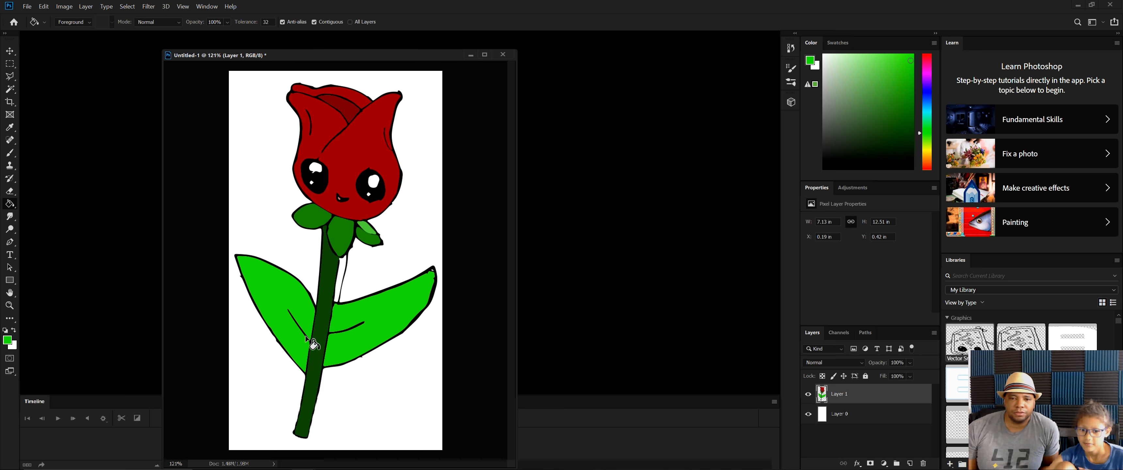
- Fill both large leaves with a medium green and the narrow strip beside the upper stem with a dark green
left_click(905, 102)
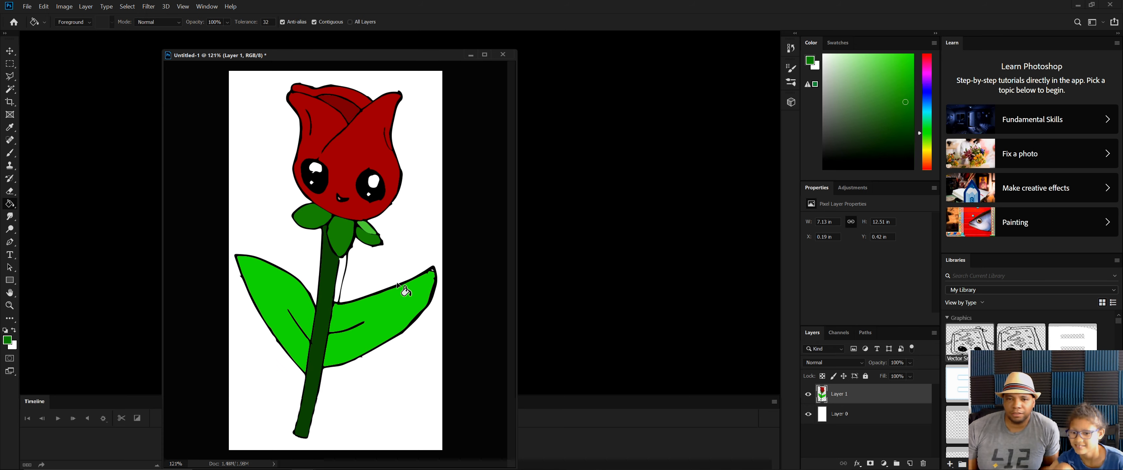
left_click(366, 328)
left_click(296, 309)
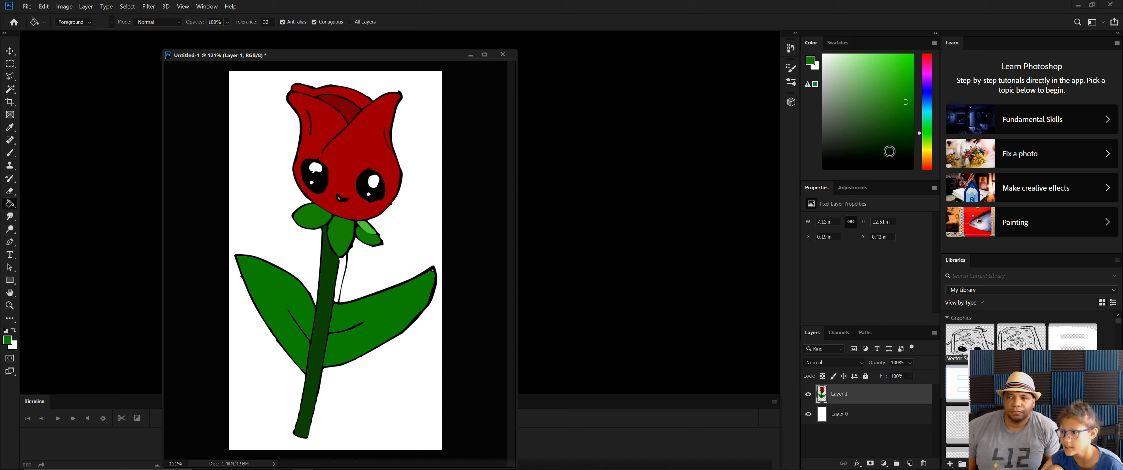
left_click(873, 133)
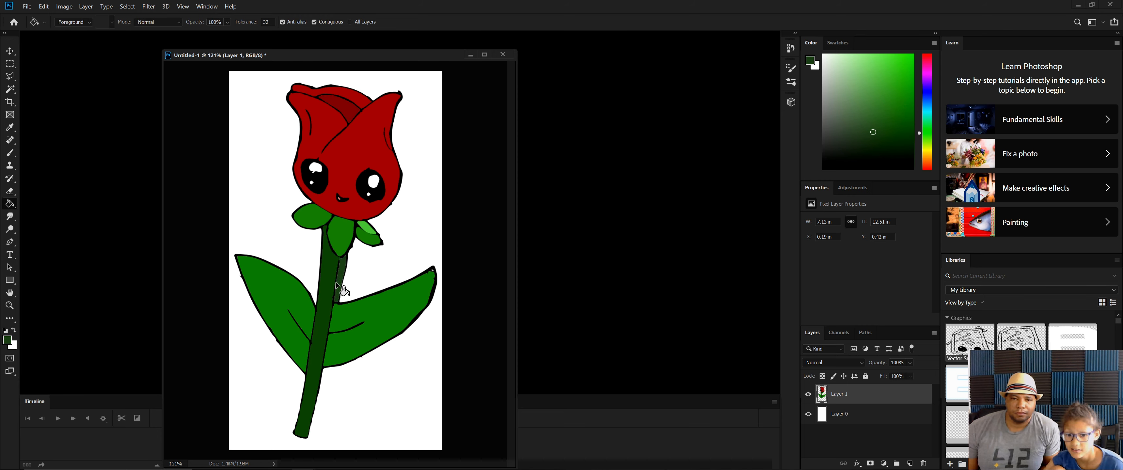
- Set the foreground colour to bright cyan, try it as a fill on the background, and undo the fill
left_click(926, 112)
left_click(908, 61)
left_click(284, 244)
key("ctrl+z")
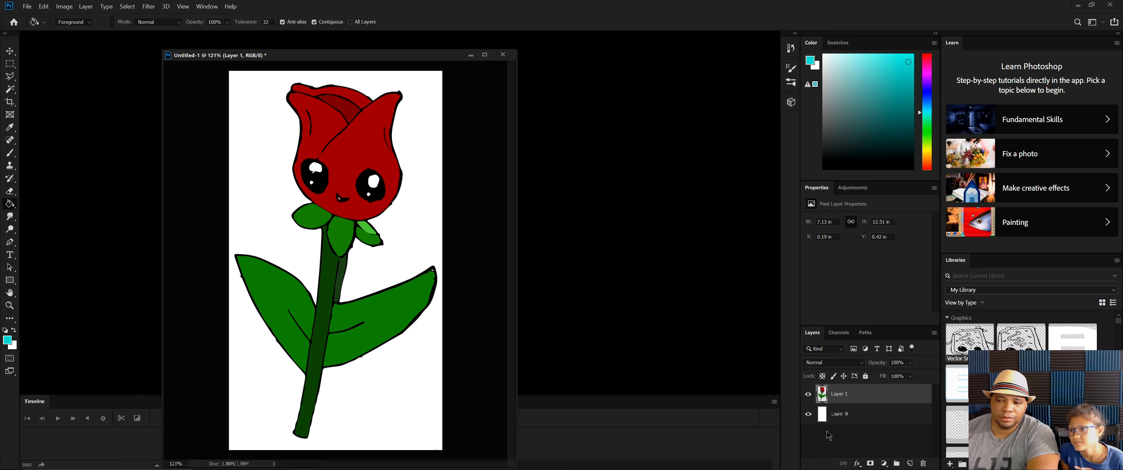
- Select Layer 0 and choose the Foreground to Background preset for the Gradient tool
left_click(839, 421)
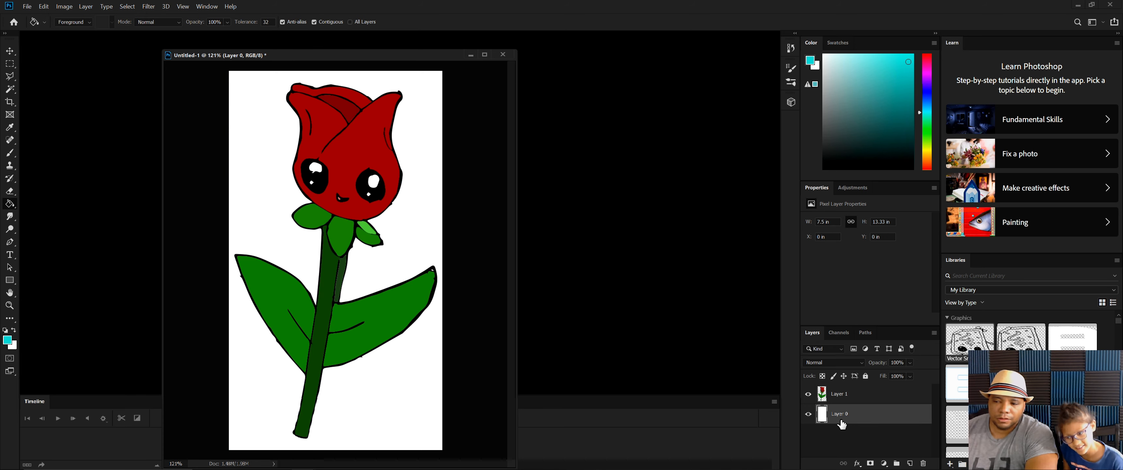
right_click(12, 209)
left_click(76, 208)
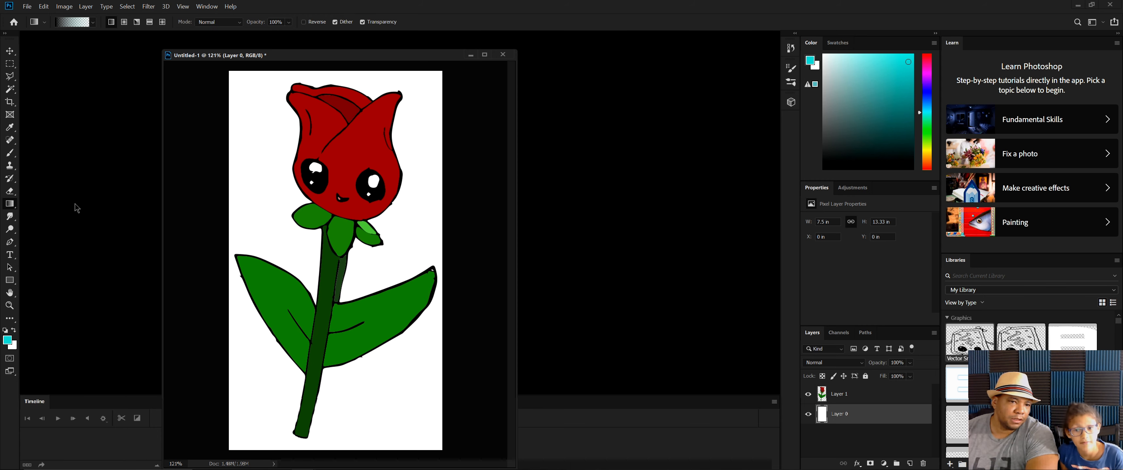
left_click(70, 22)
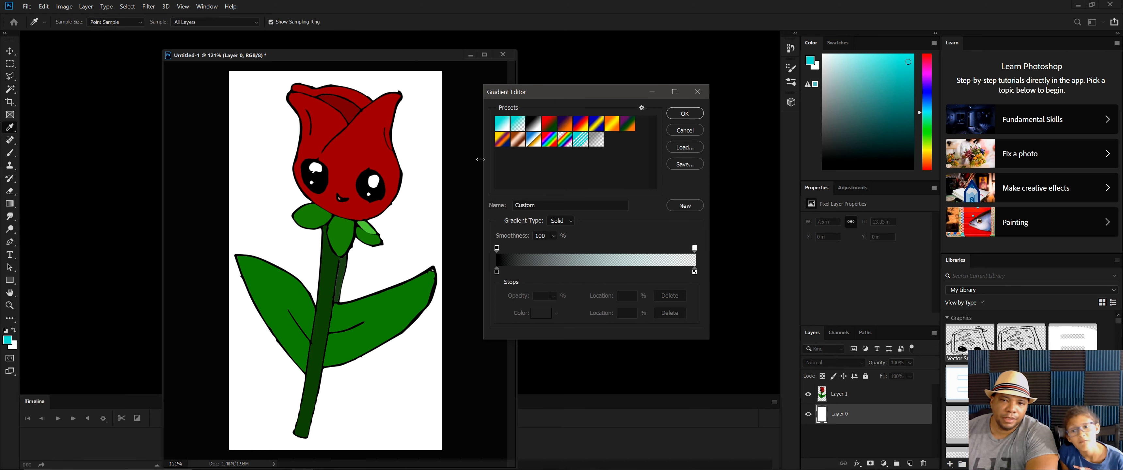
left_click(502, 126)
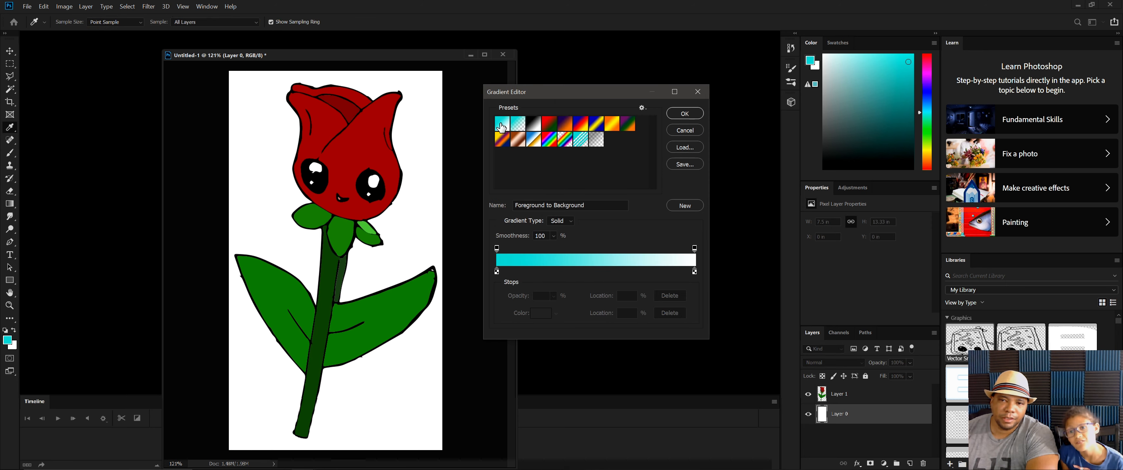
- Swap the gradient's colour stops so that white sits at 0% and cyan at the opposite end
left_click(497, 273)
left_click_drag(694, 271, 589, 271)
left_click_drag(497, 272, 696, 272)
left_click_drag(588, 272, 490, 278)
- Set the gradient's white stop to bright green 0bf52c and accept the green-to-cyan gradient
left_click(540, 313)
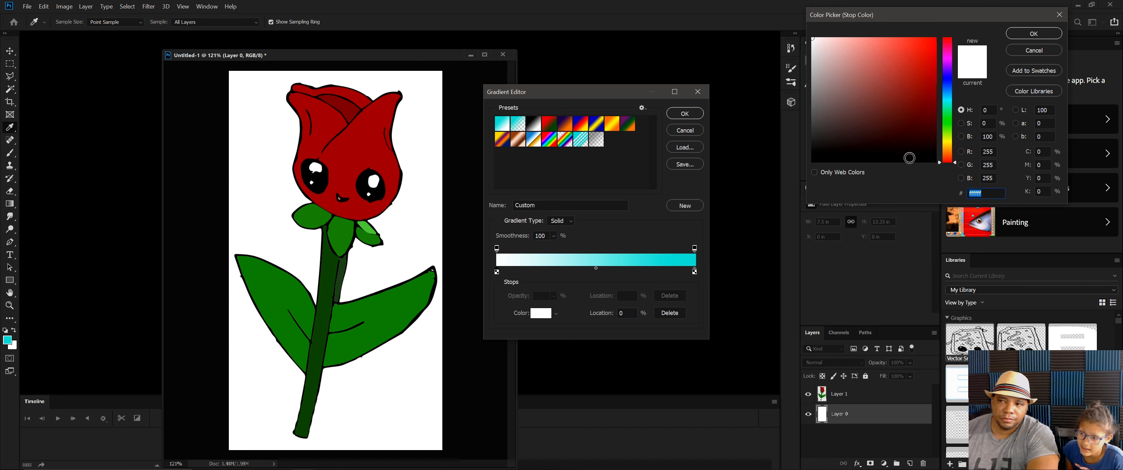
left_click(948, 118)
left_click_drag(927, 109, 939, 126)
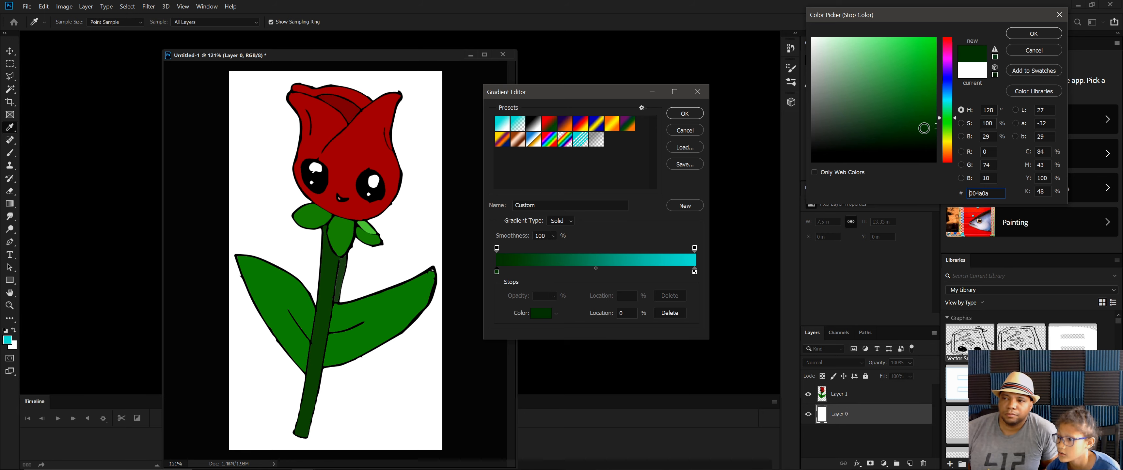
left_click(930, 140)
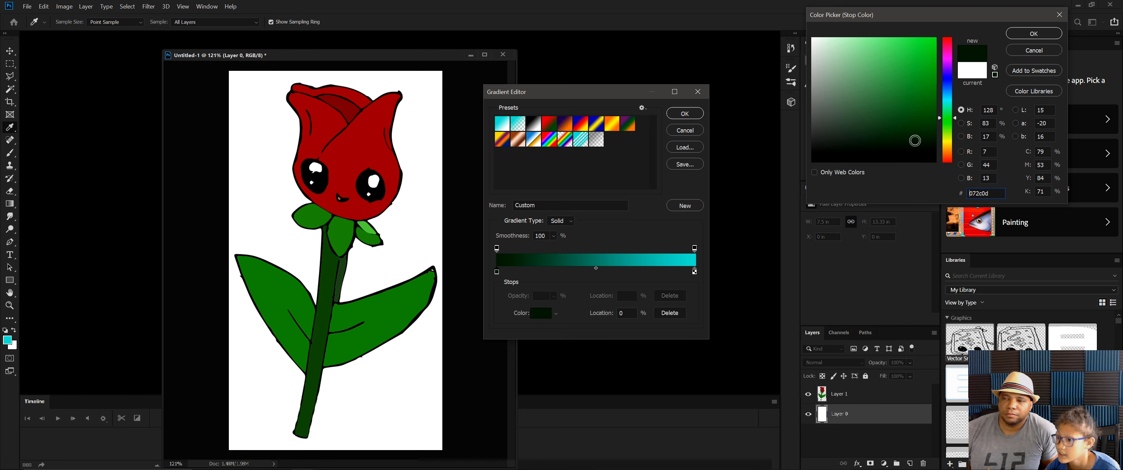
left_click(926, 146)
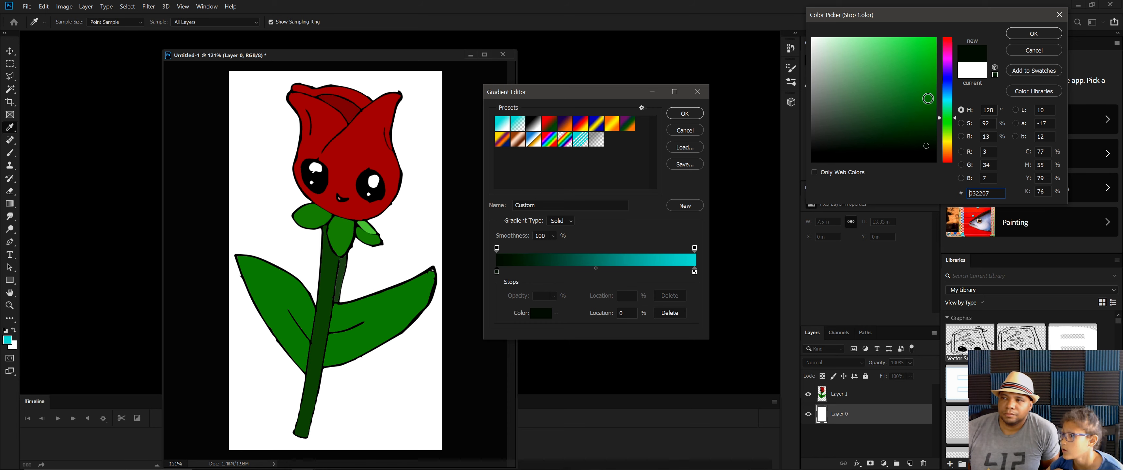
left_click(925, 139)
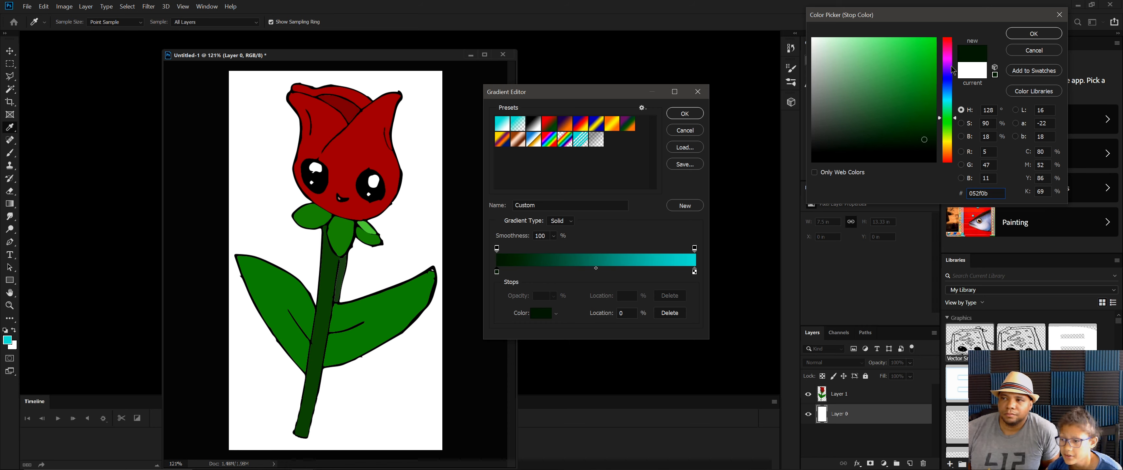
left_click(935, 131)
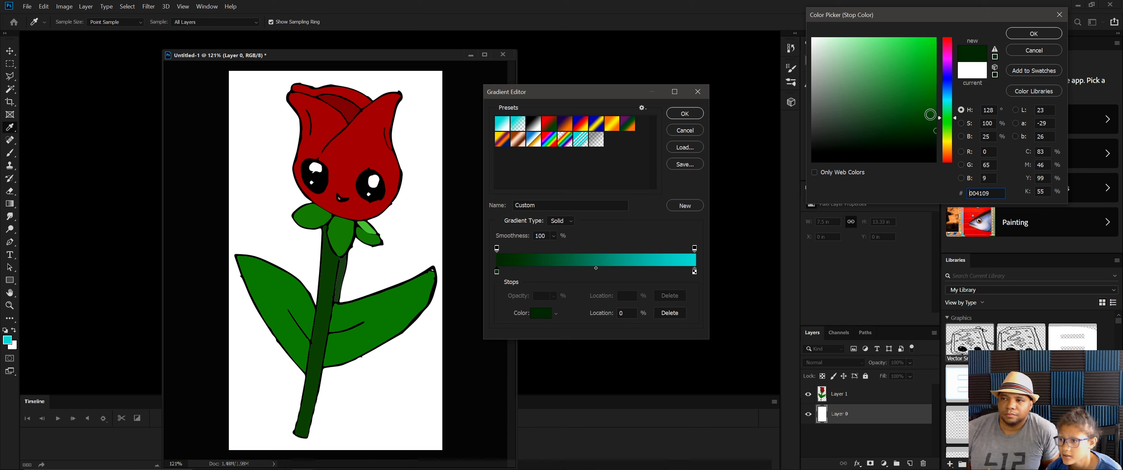
left_click(931, 42)
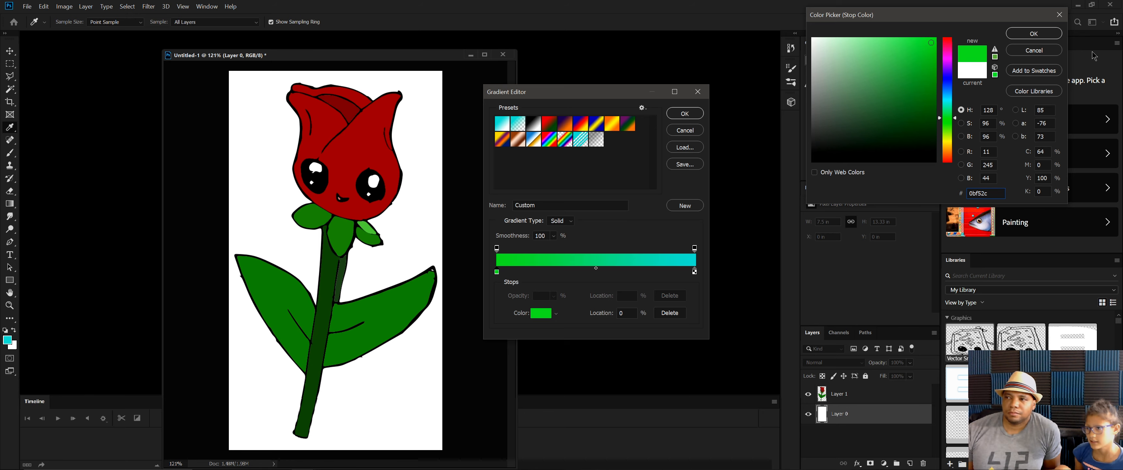
left_click(1044, 35)
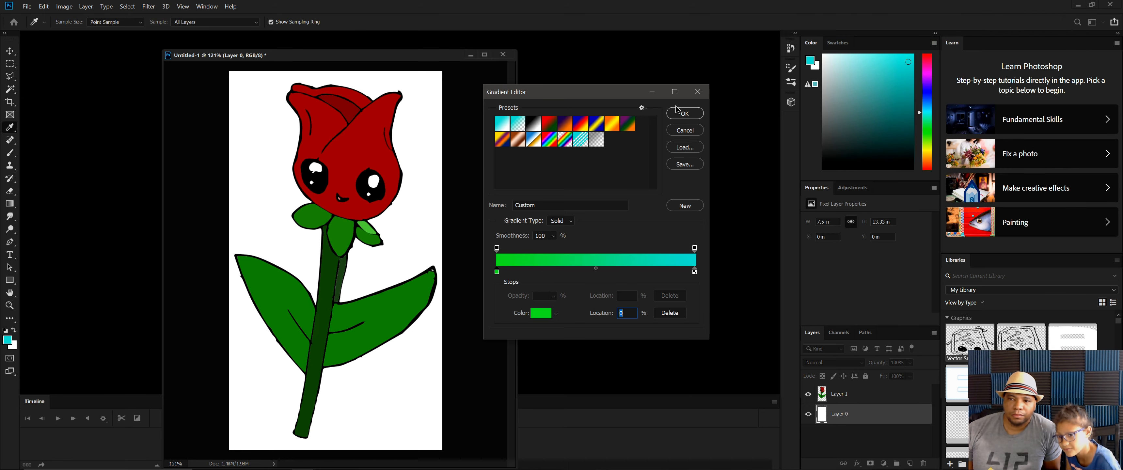
left_click(686, 113)
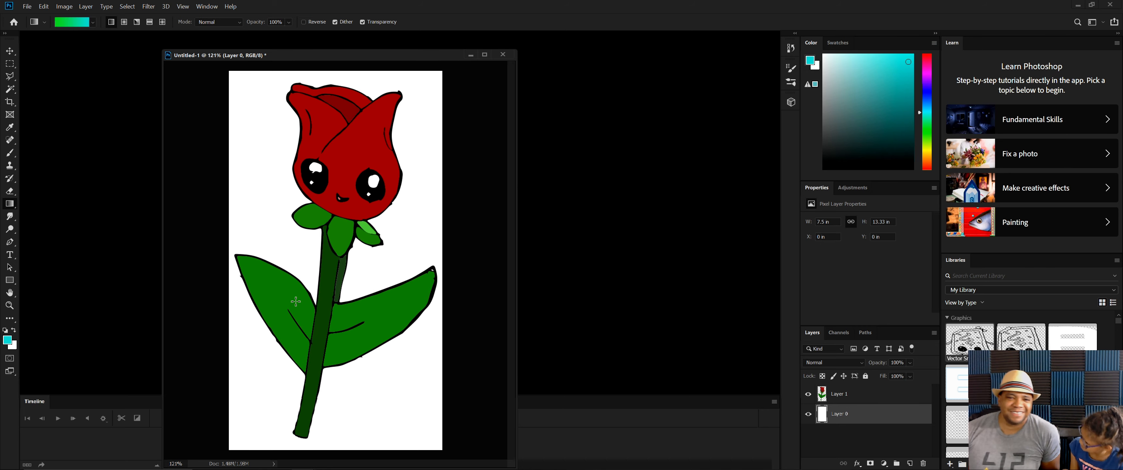
- Try several upward green-to-cyan gradients of different lengths on Layer 0, undoing each one
left_click_drag(357, 297, 368, 90)
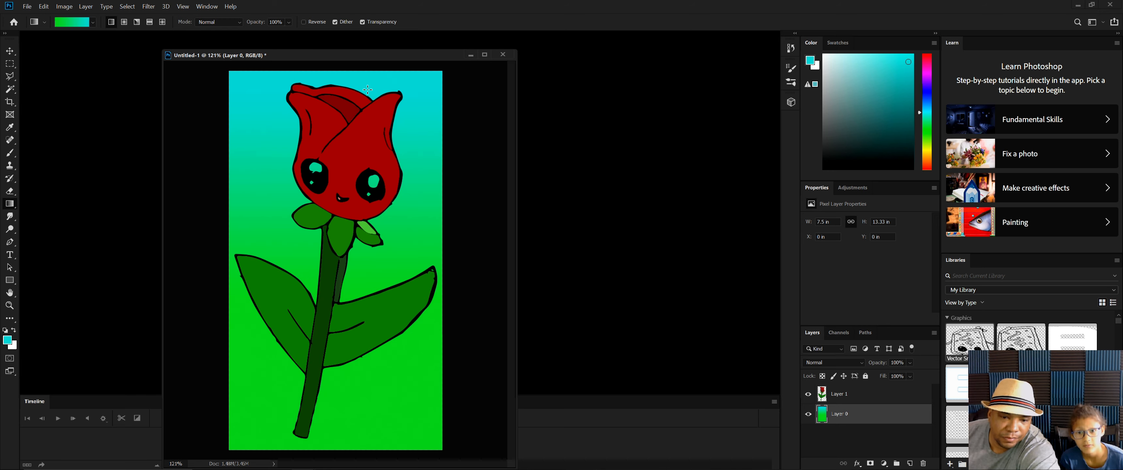
key("ctrl+z")
left_click_drag(333, 329, 333, 105)
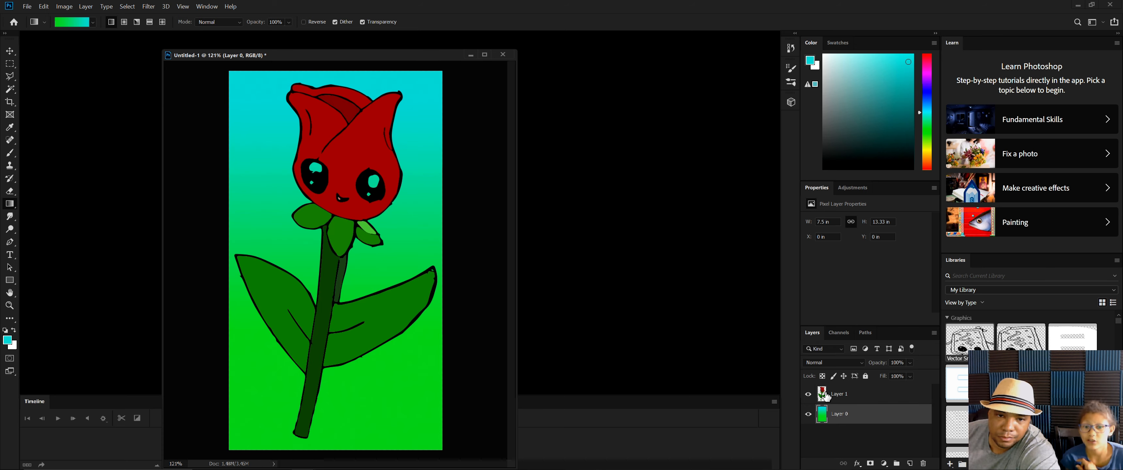
key("ctrl+z")
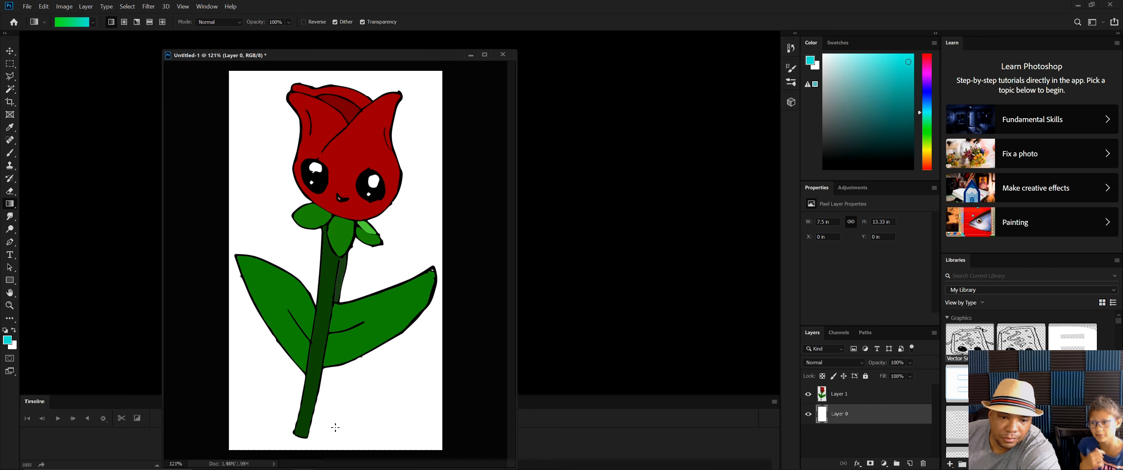
left_click_drag(335, 427, 350, 315)
key("ctrl+z")
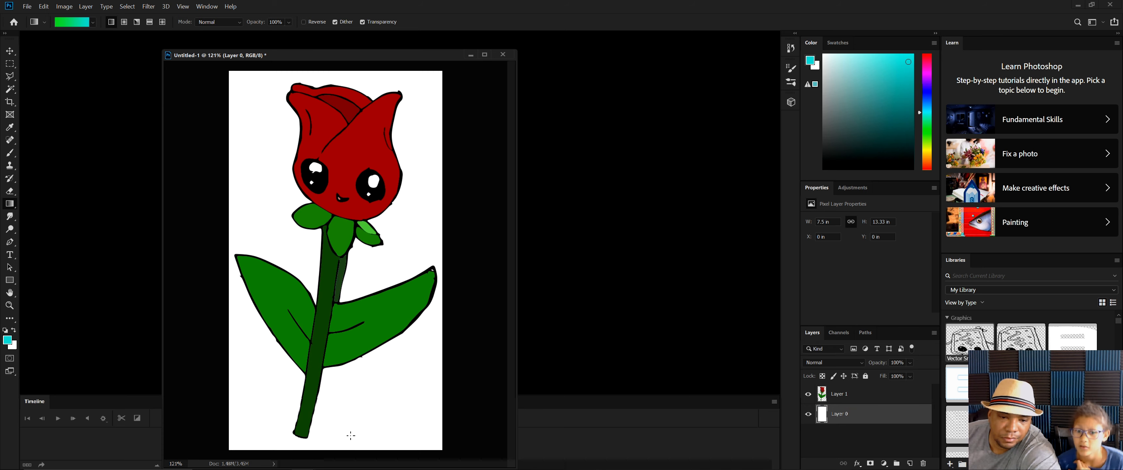
- Draw a short upward green-to-cyan gradient near the bottom of Layer 0, and make Layer 1 active
left_click_drag(350, 432, 347, 366)
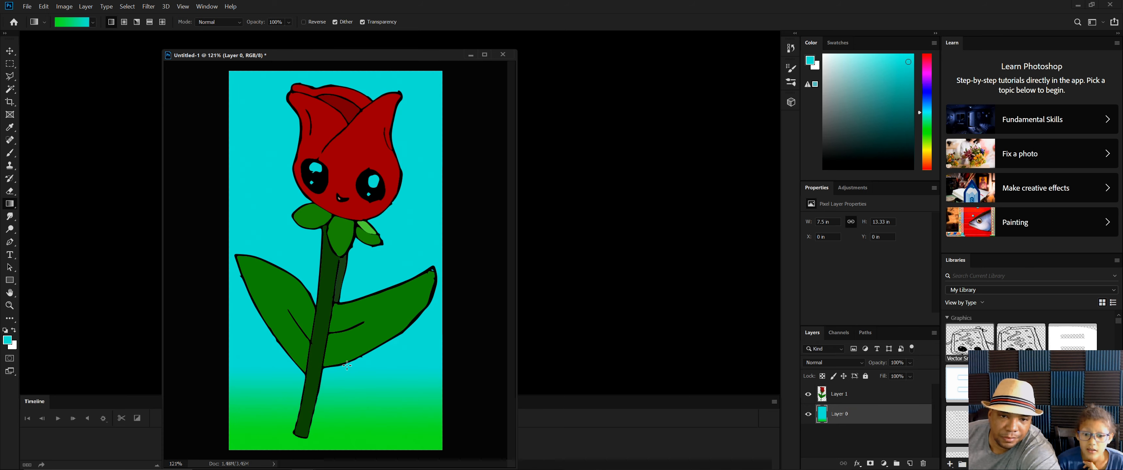
left_click(842, 395)
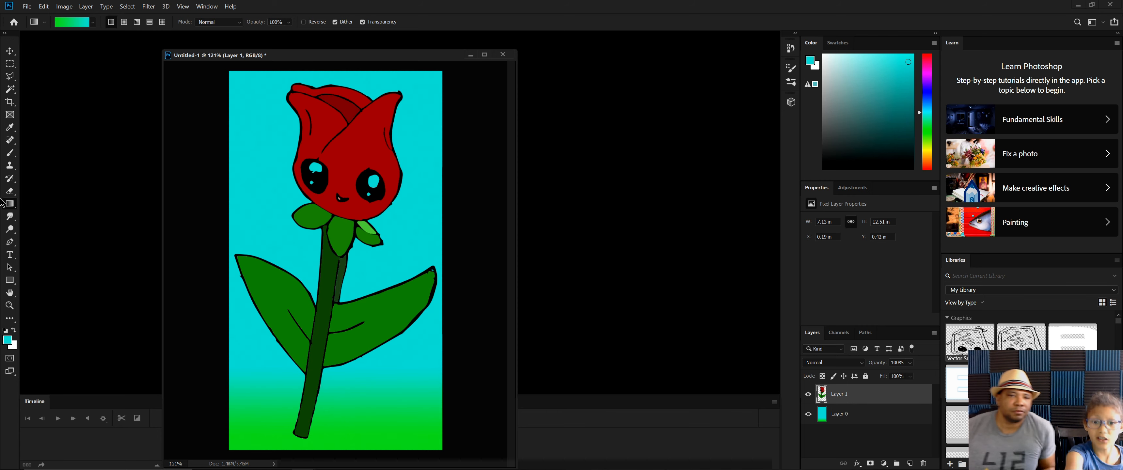
- Fill the highlights of the flower's right-hand eye on Layer 1 with near-white using the Paint Bucket, undoing any misplaced fill
right_click(9, 204)
left_click(41, 213)
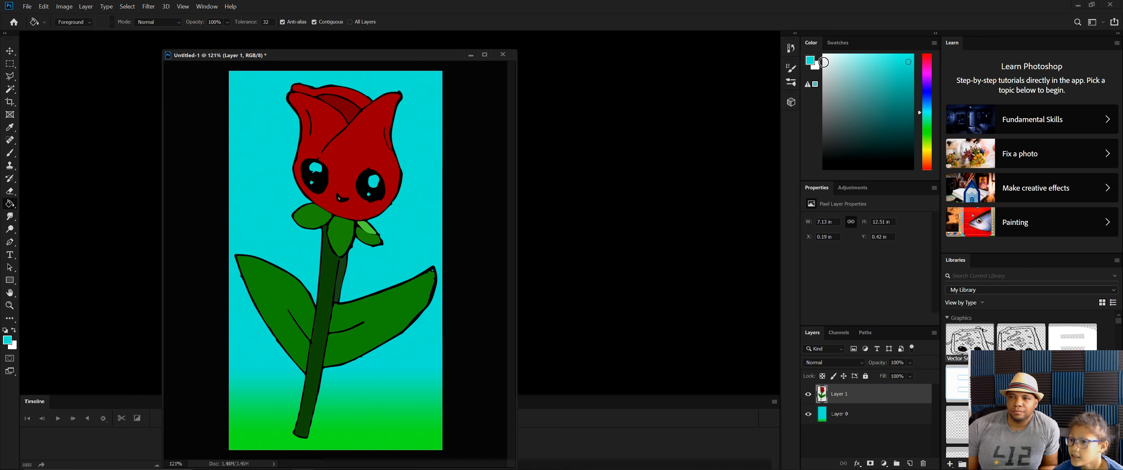
left_click(829, 58)
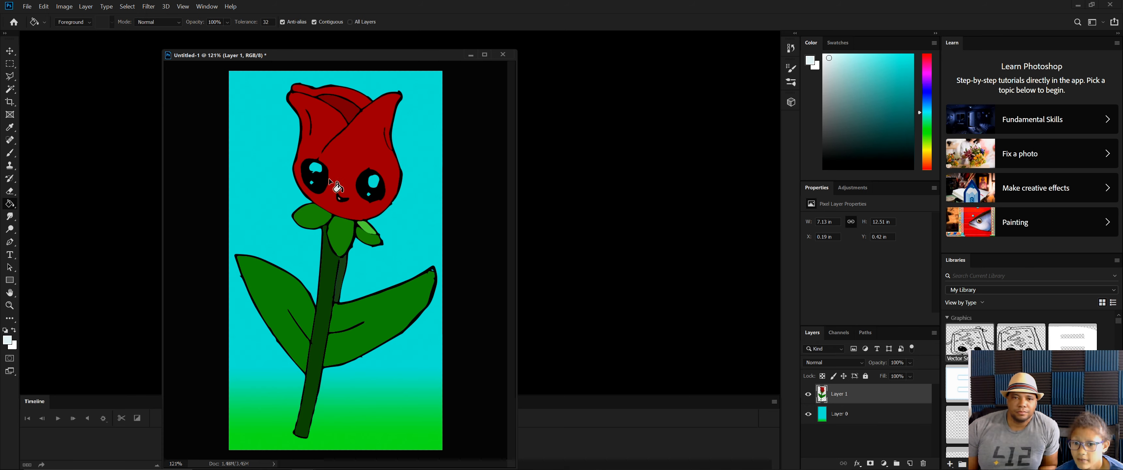
left_click(374, 182)
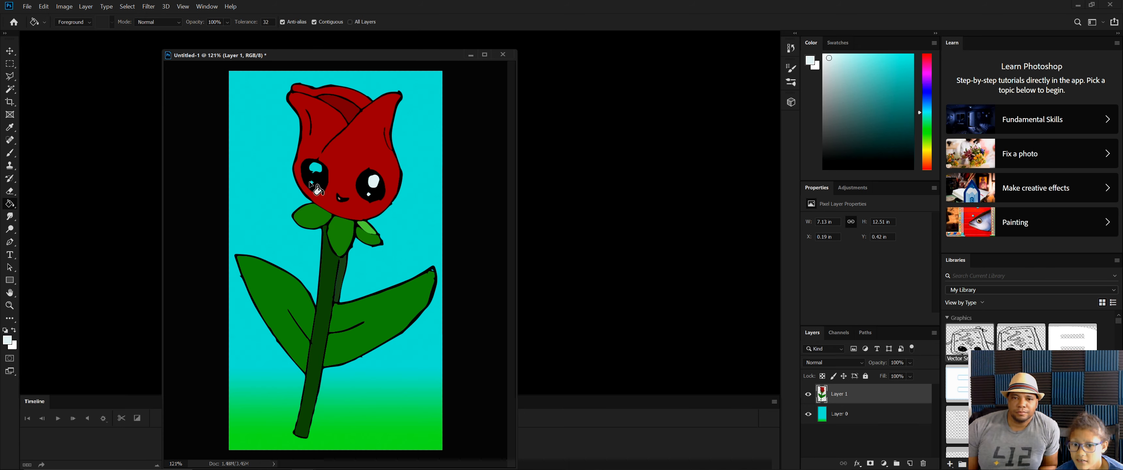
left_click(319, 174)
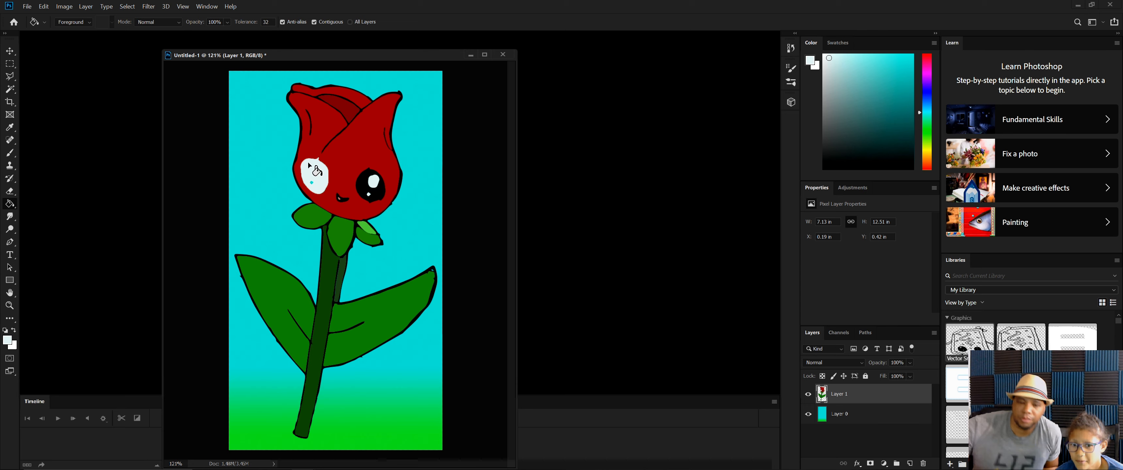
key("ctrl+z")
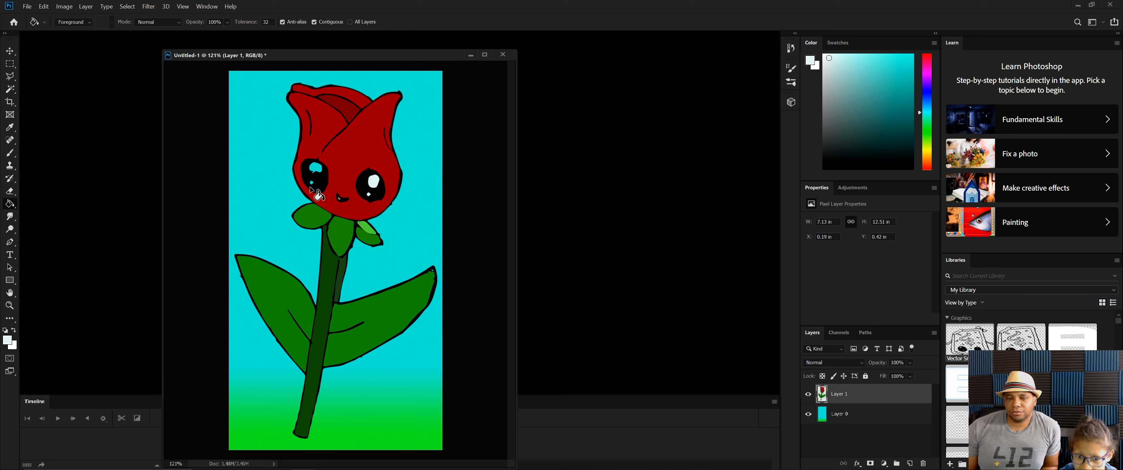
- Fill the large and small cyan highlights in the flower's left-hand eye with the same near-white
scroll(315, 191, "up", 1)
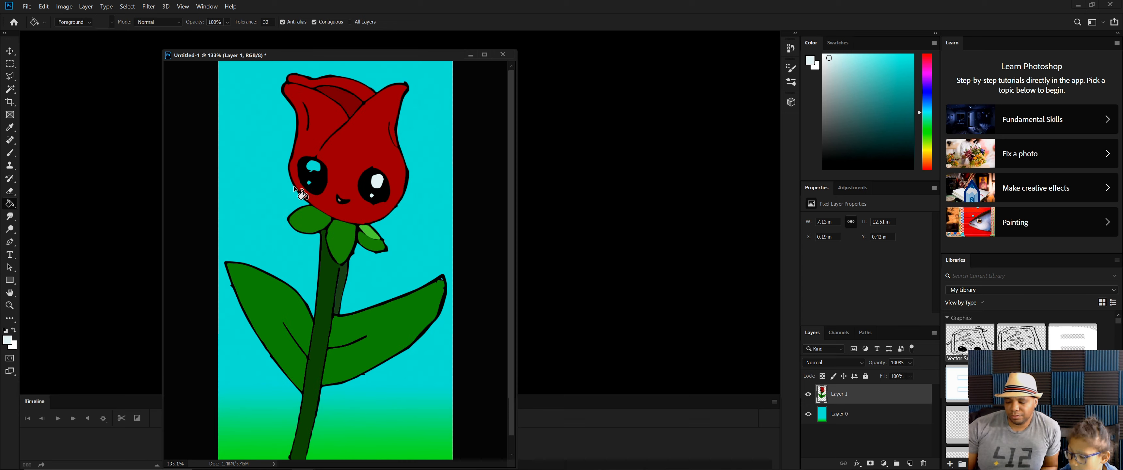
scroll(296, 174, "up", 15)
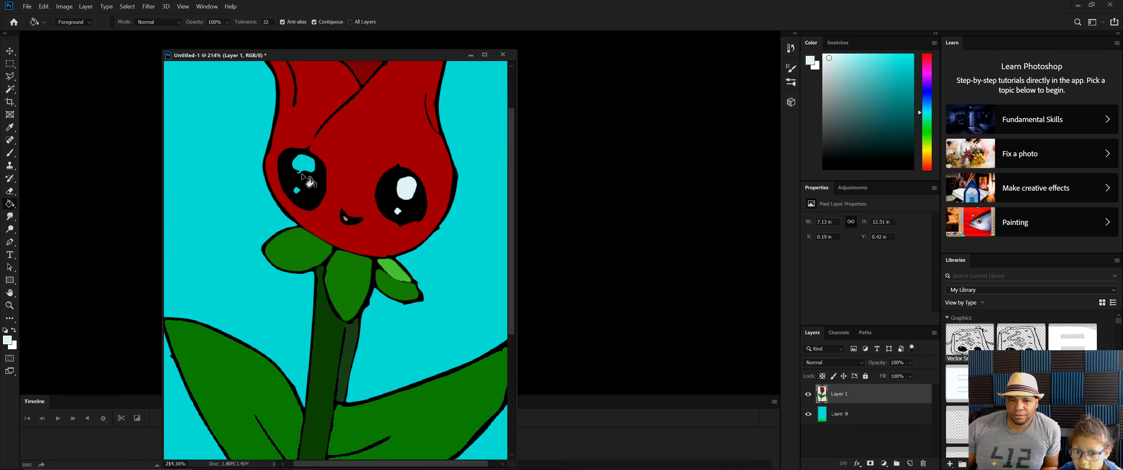
left_click(294, 188)
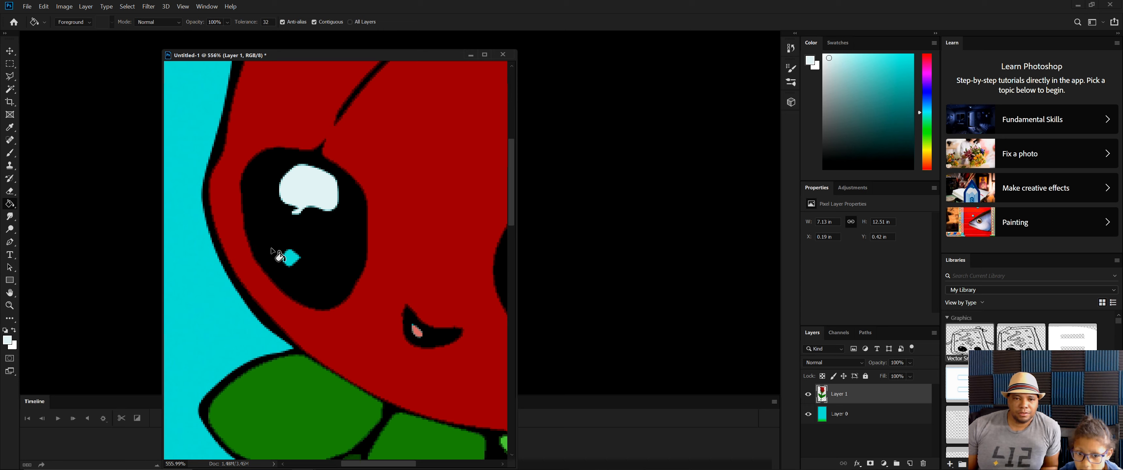
left_click(292, 256)
scroll(292, 258, "down", 15)
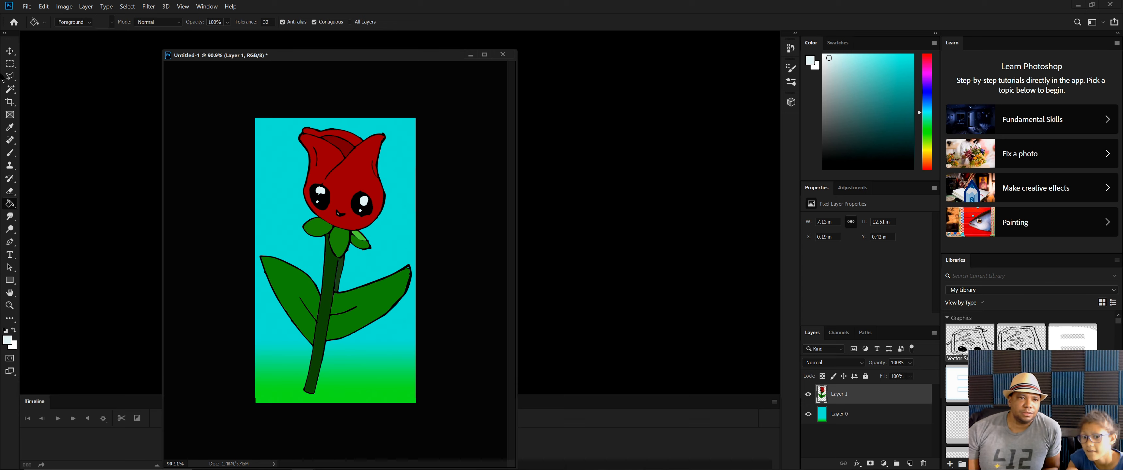
- Open the recent file Untitled-2.psd, place its window beside the flower document, and dismiss the EPSON Scan message
left_click(30, 7)
mouse_move(73, 64)
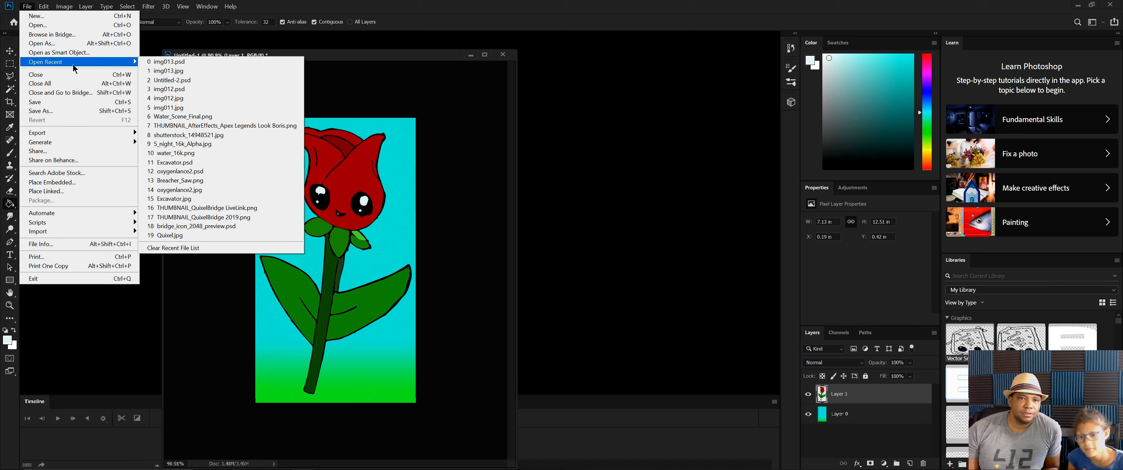
left_click(212, 81)
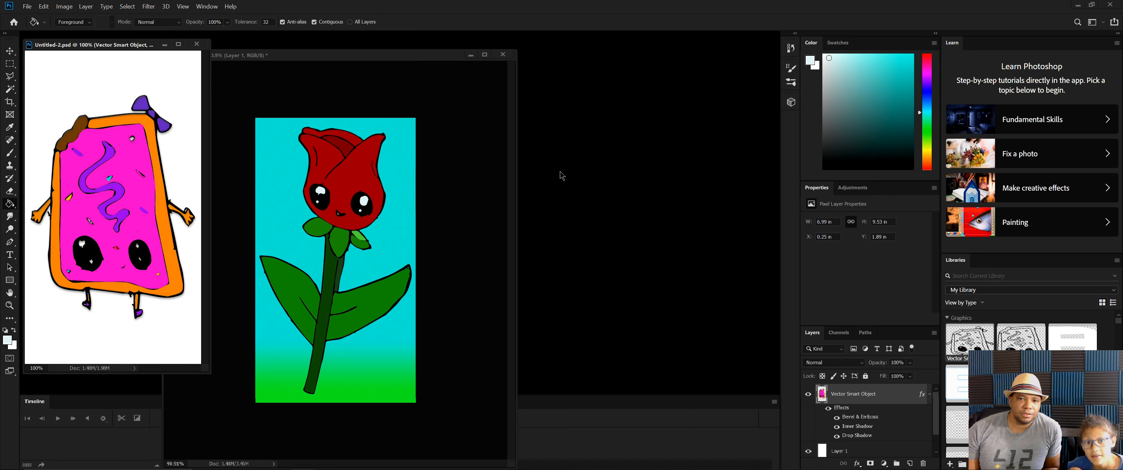
left_click_drag(109, 45, 614, 68)
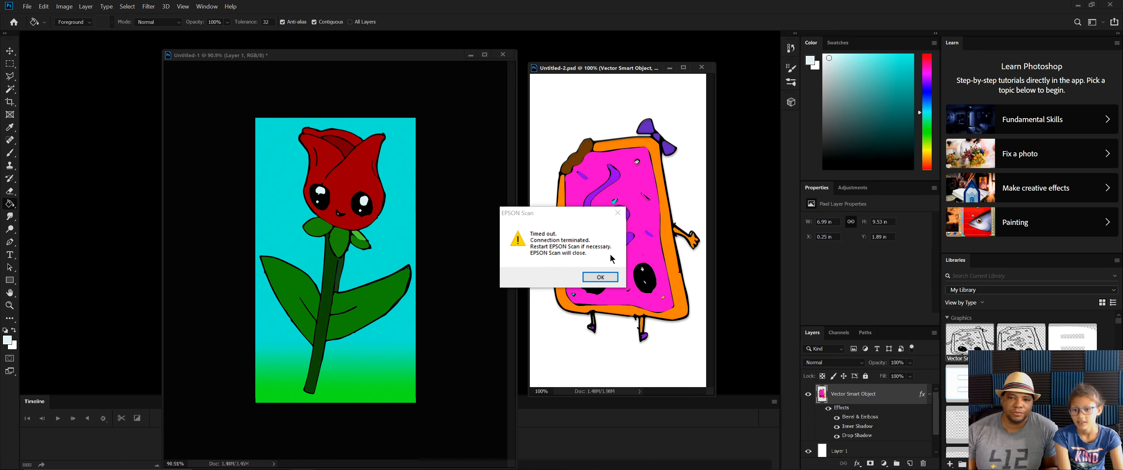
left_click(604, 279)
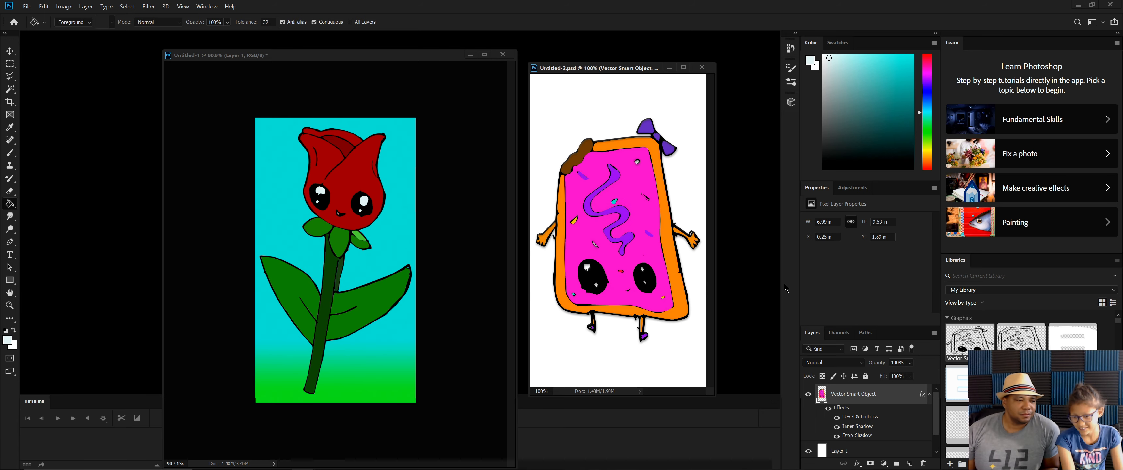